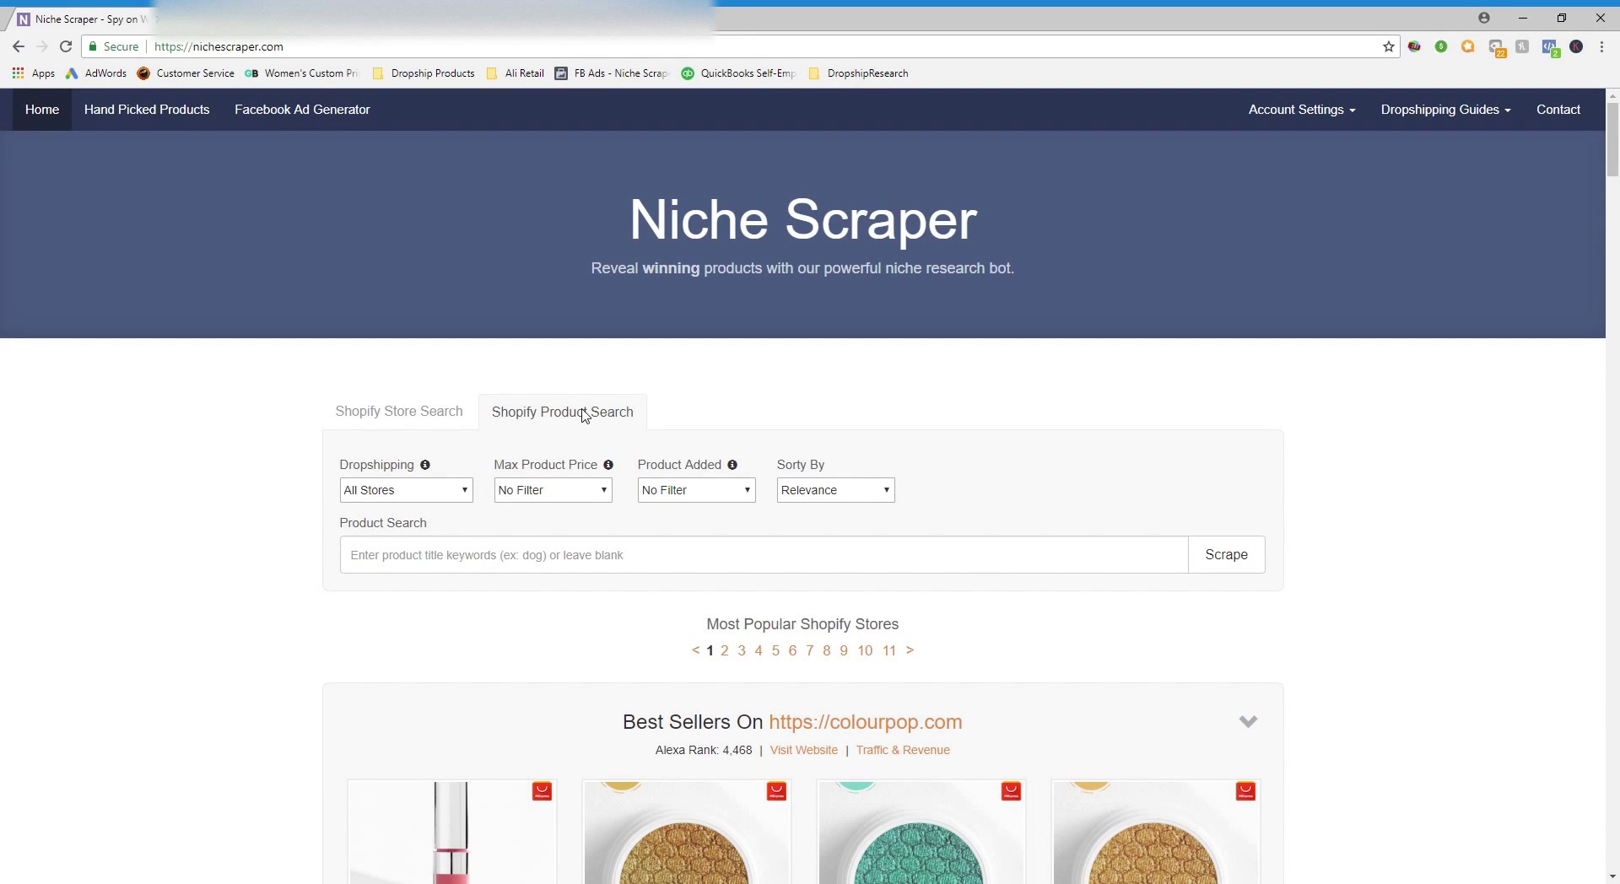
Switch the Niche Scraper search form to Shopify Store Search
click(416, 411)
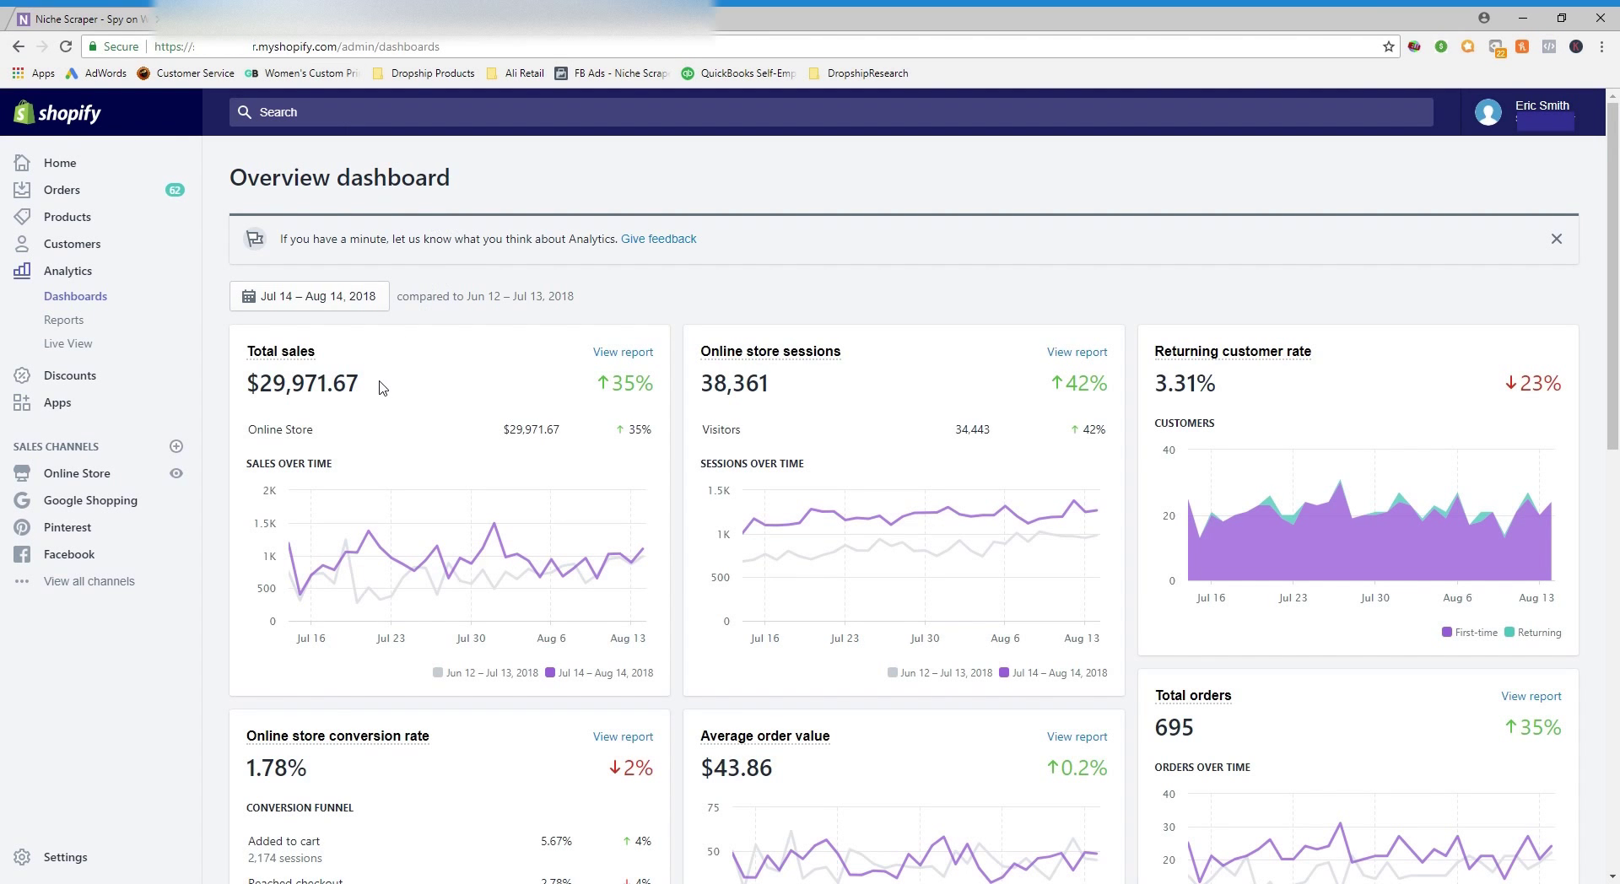
Highlight the store's Total sales figure, then go back to Niche Scraper
drag(379, 387, 262, 386)
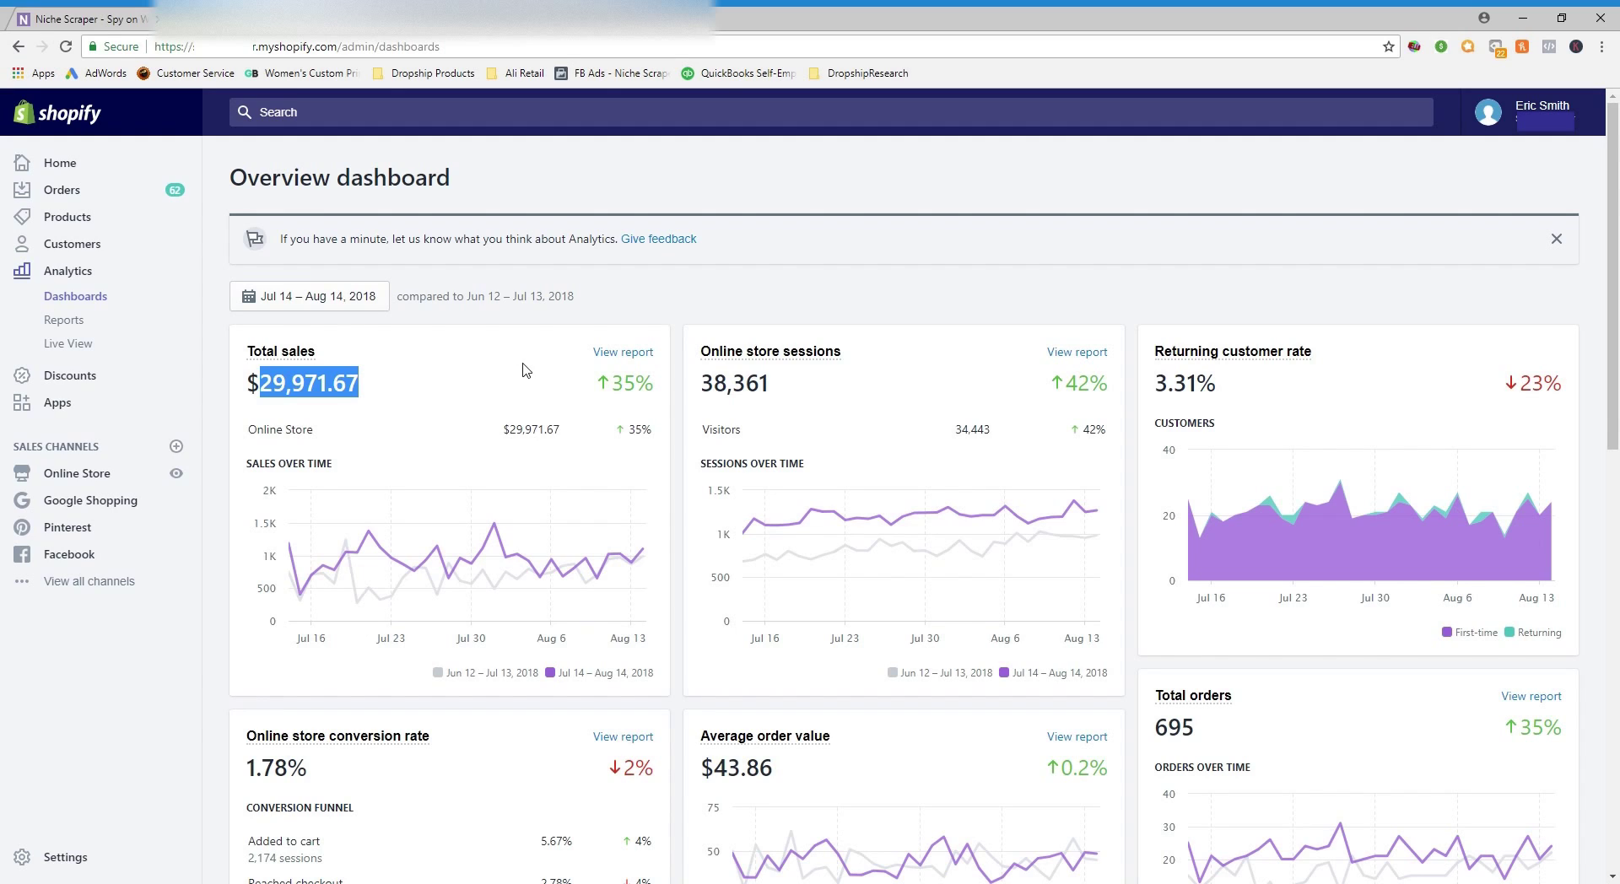
click(150, 20)
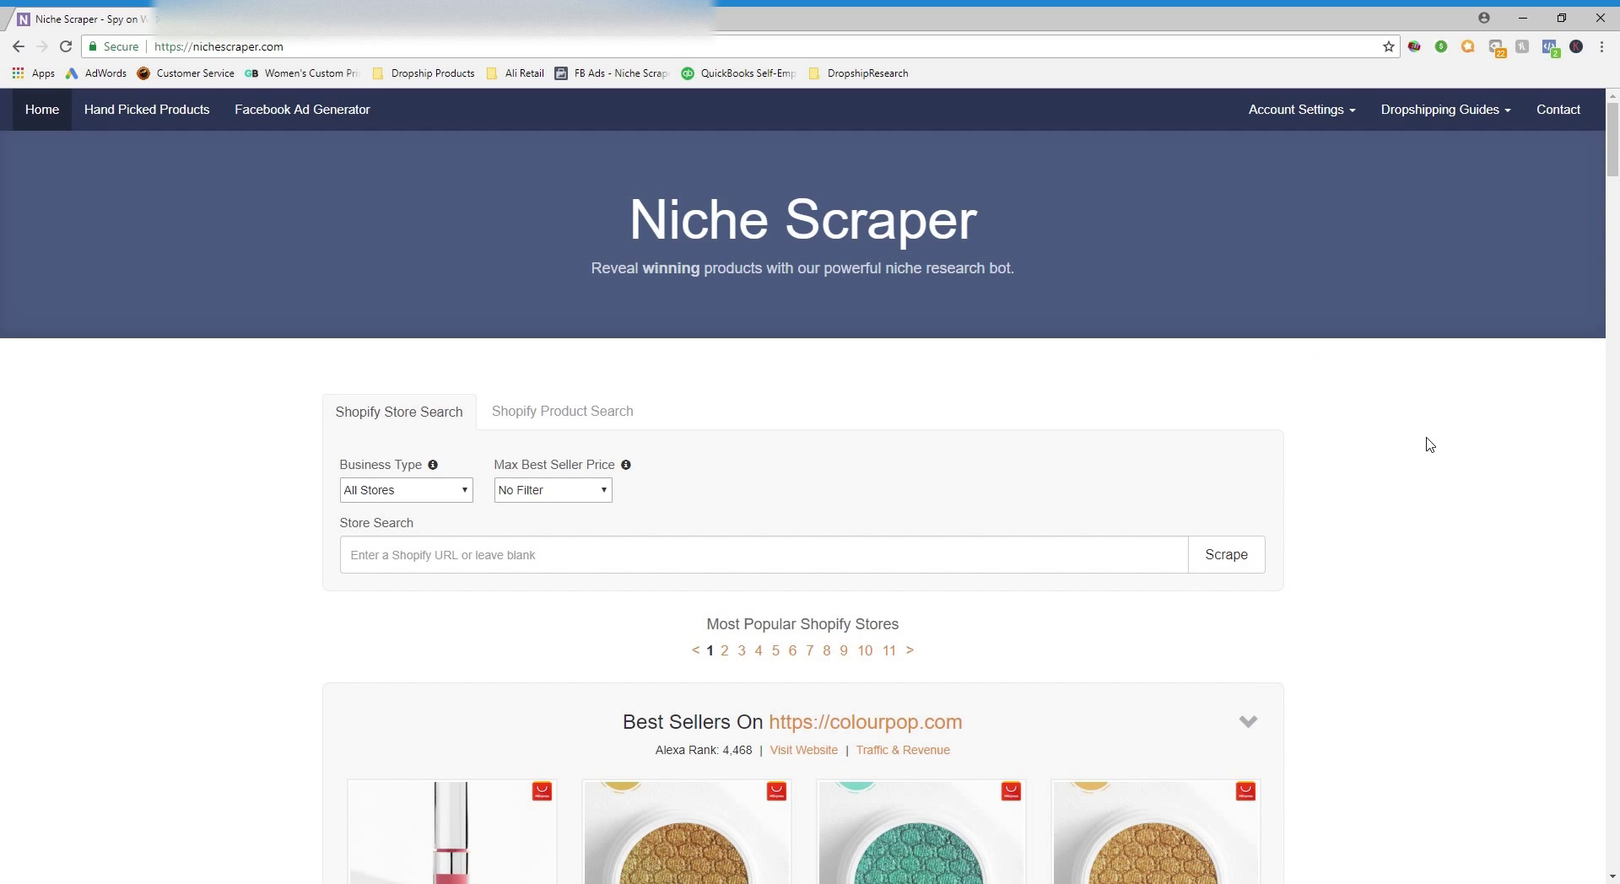
scroll(1424, 461, down, 3)
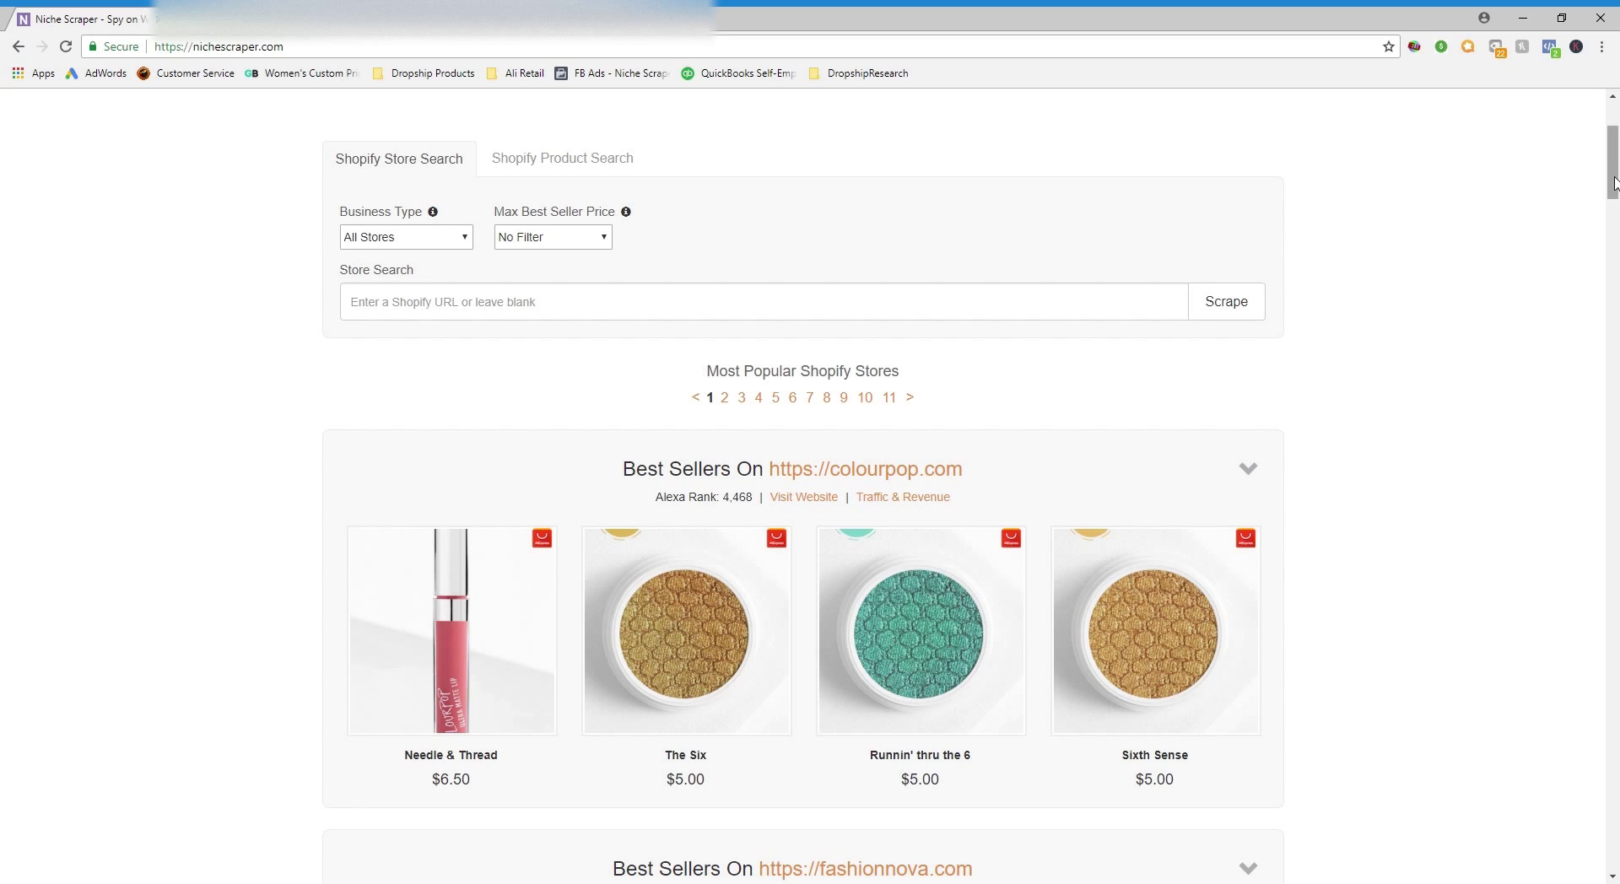
drag(1614, 178, 1615, 212)
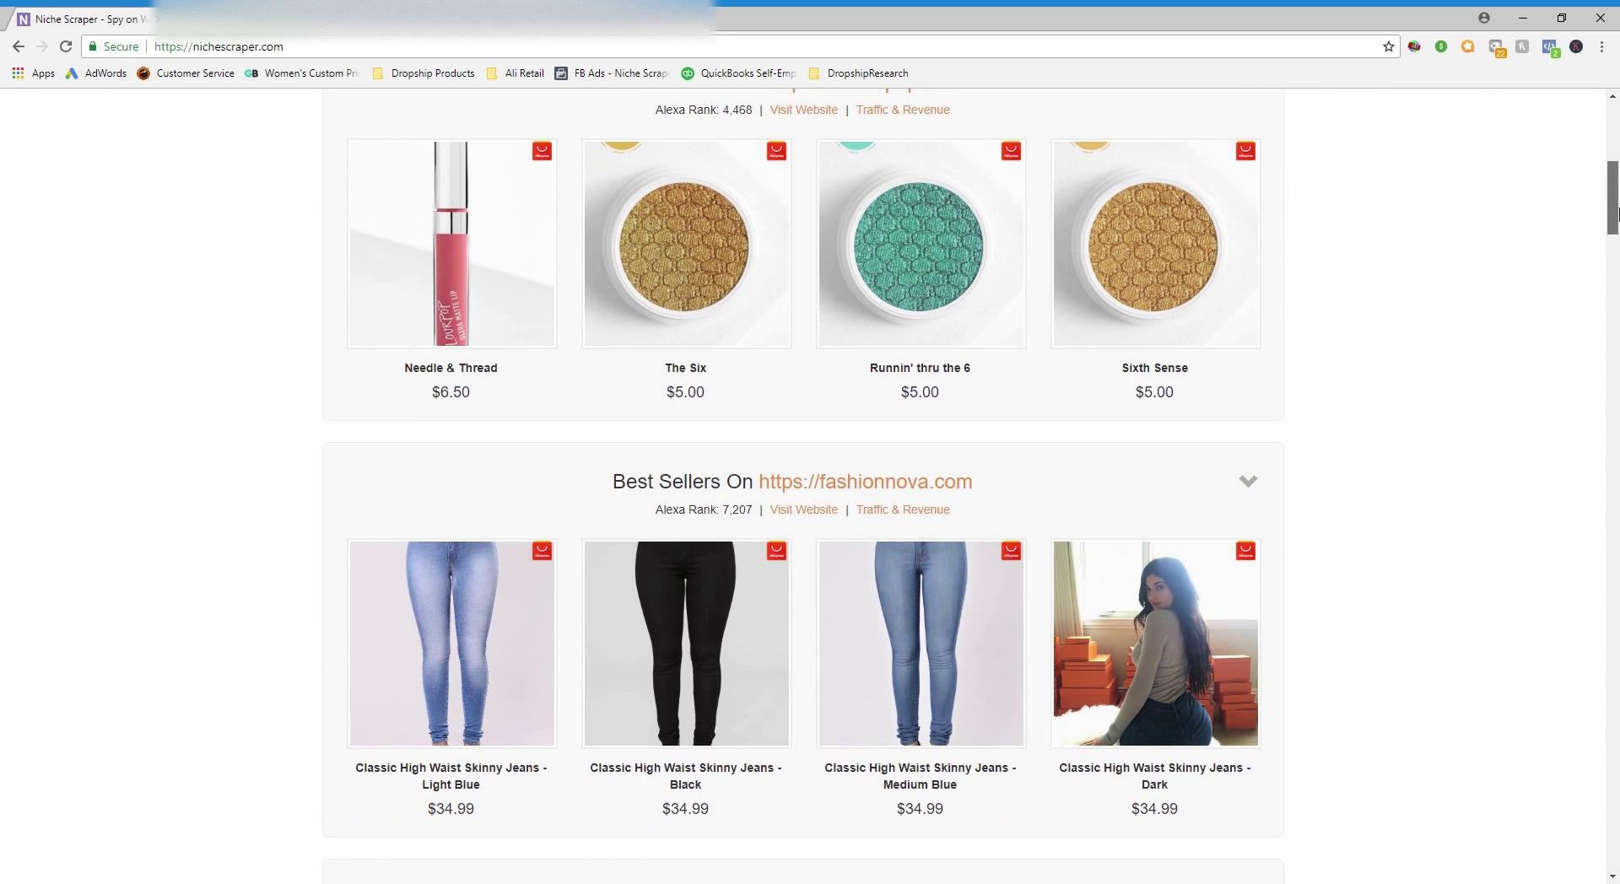
mouse_move(1614, 213)
mouse_down()
mouse_move(1616, 247)
mouse_move(1616, 186)
mouse_up()
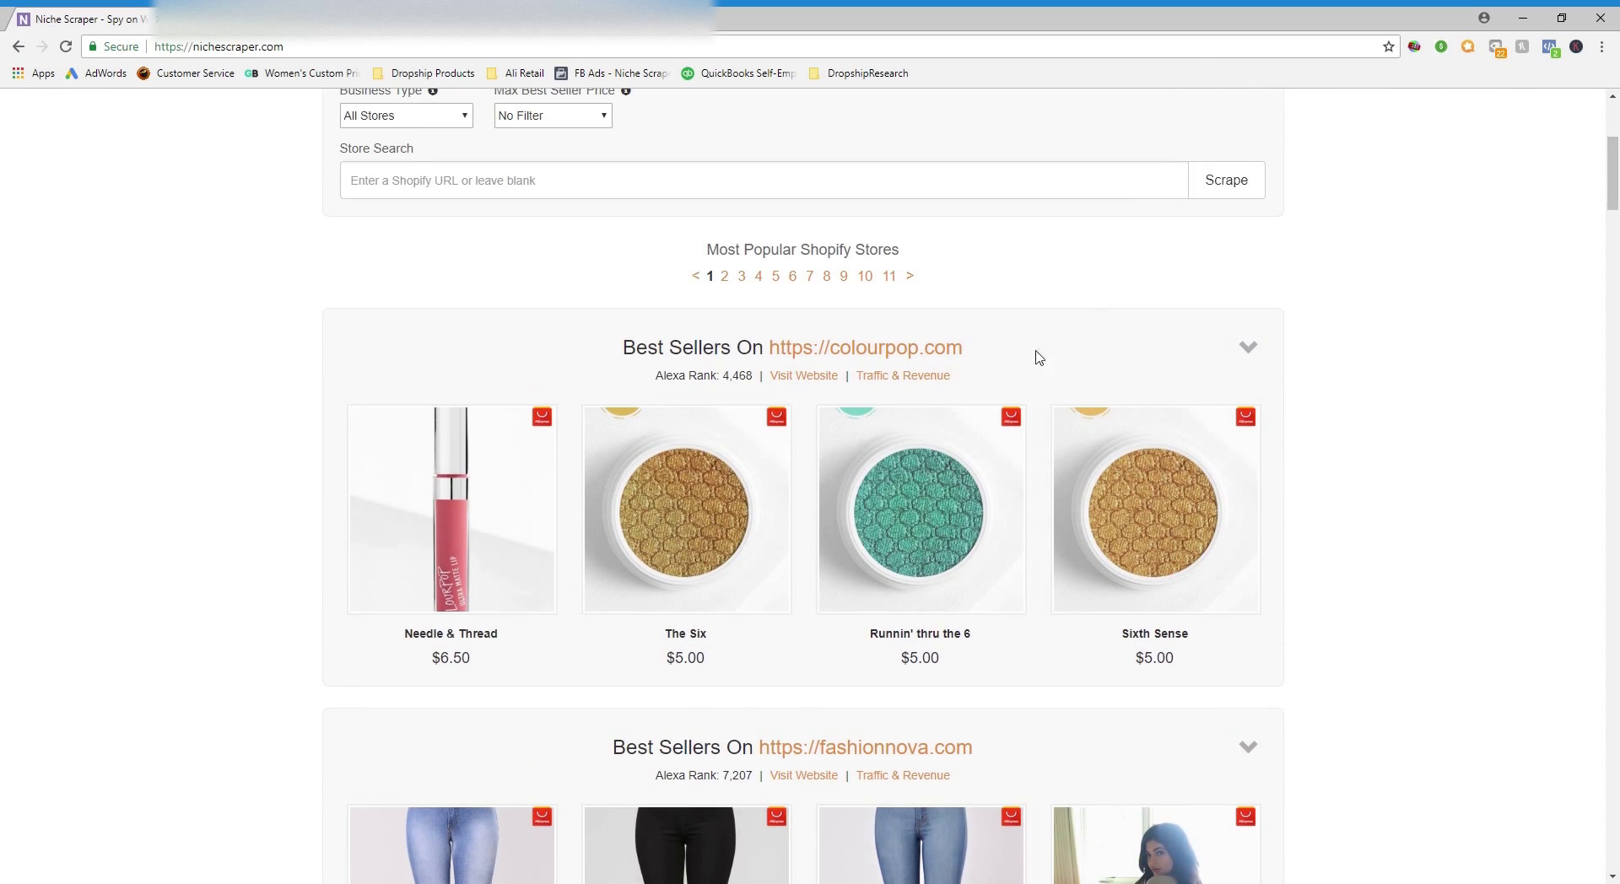
drag(983, 349, 770, 349)
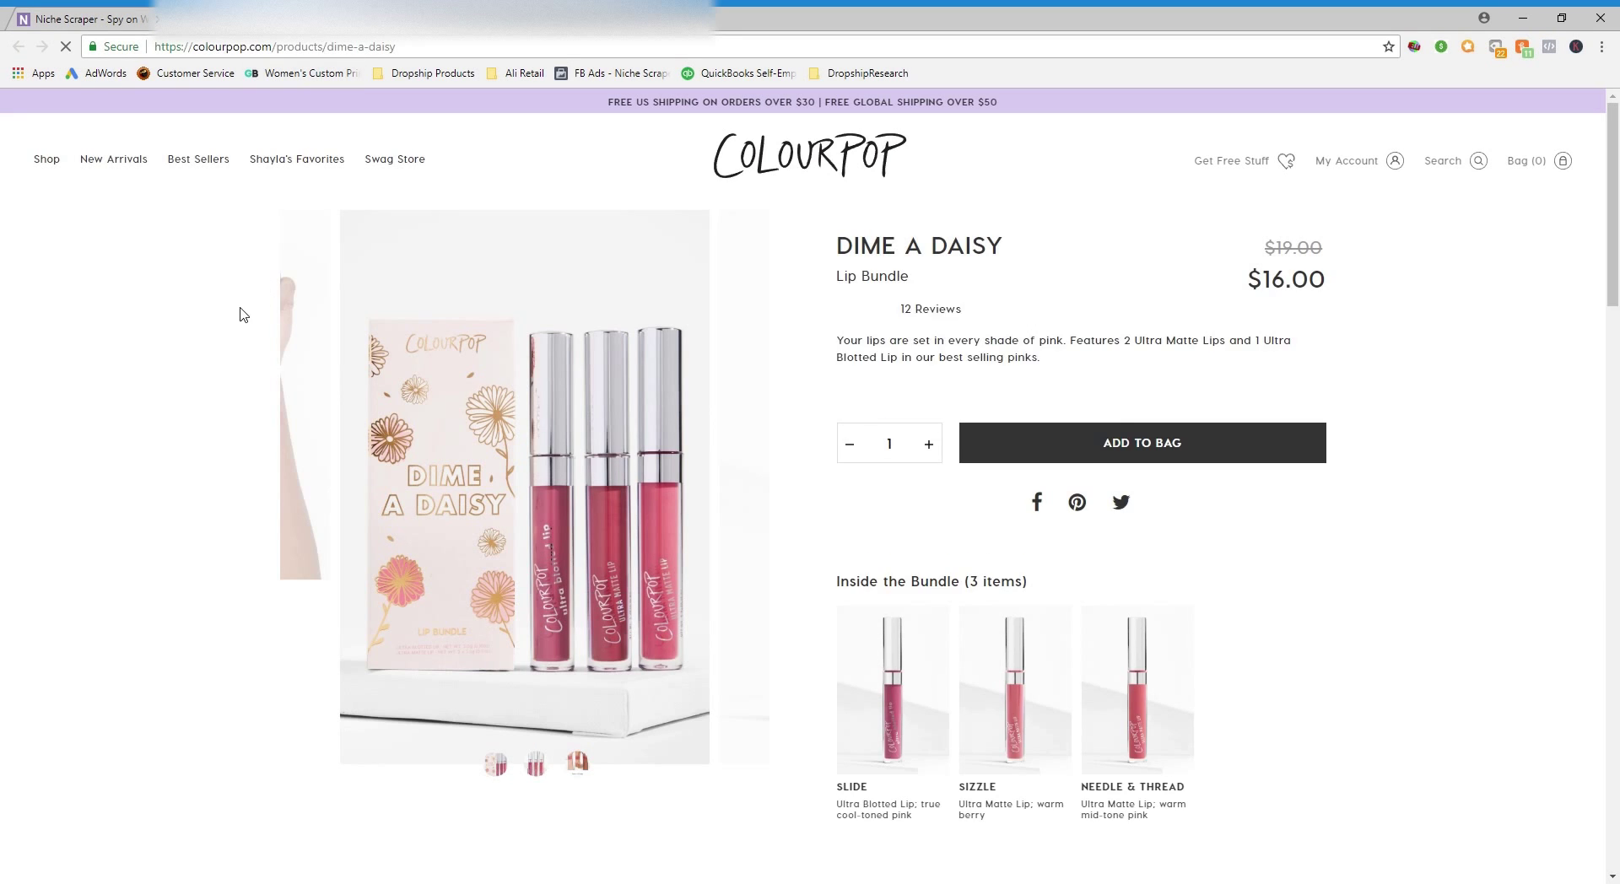
Look through ColourPop's Dime A Daisy lip bundle page, then close the storefront
scroll(242, 317, down, 4)
scroll(242, 316, down, 3)
scroll(240, 319, down, 1)
scroll(237, 322, down, 5)
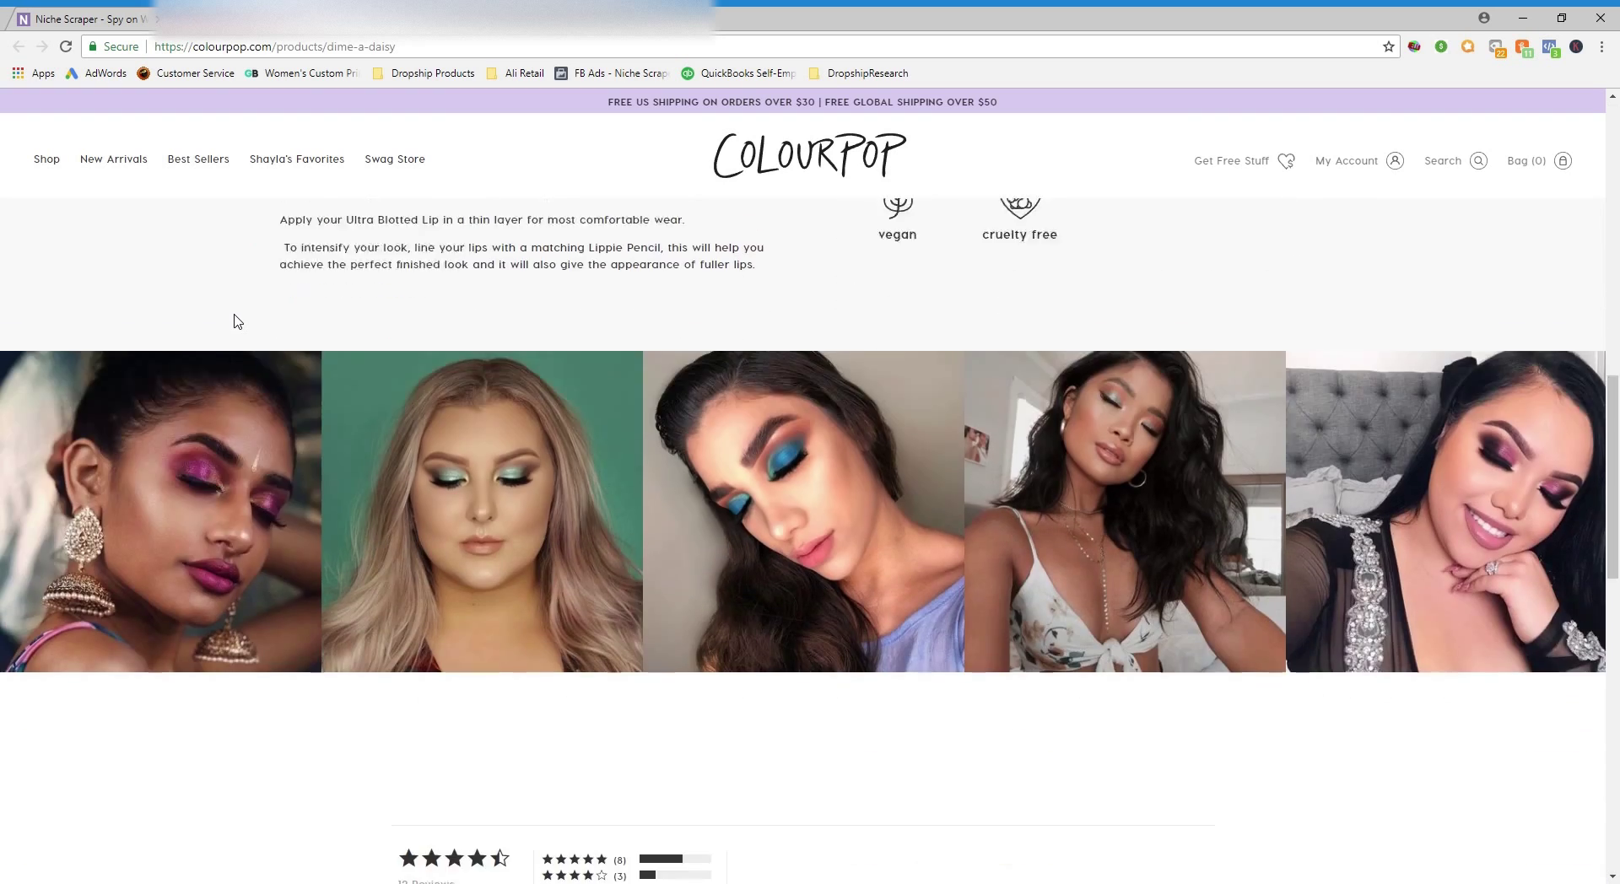
scroll(235, 321, up, 1)
scroll(235, 322, up, 6)
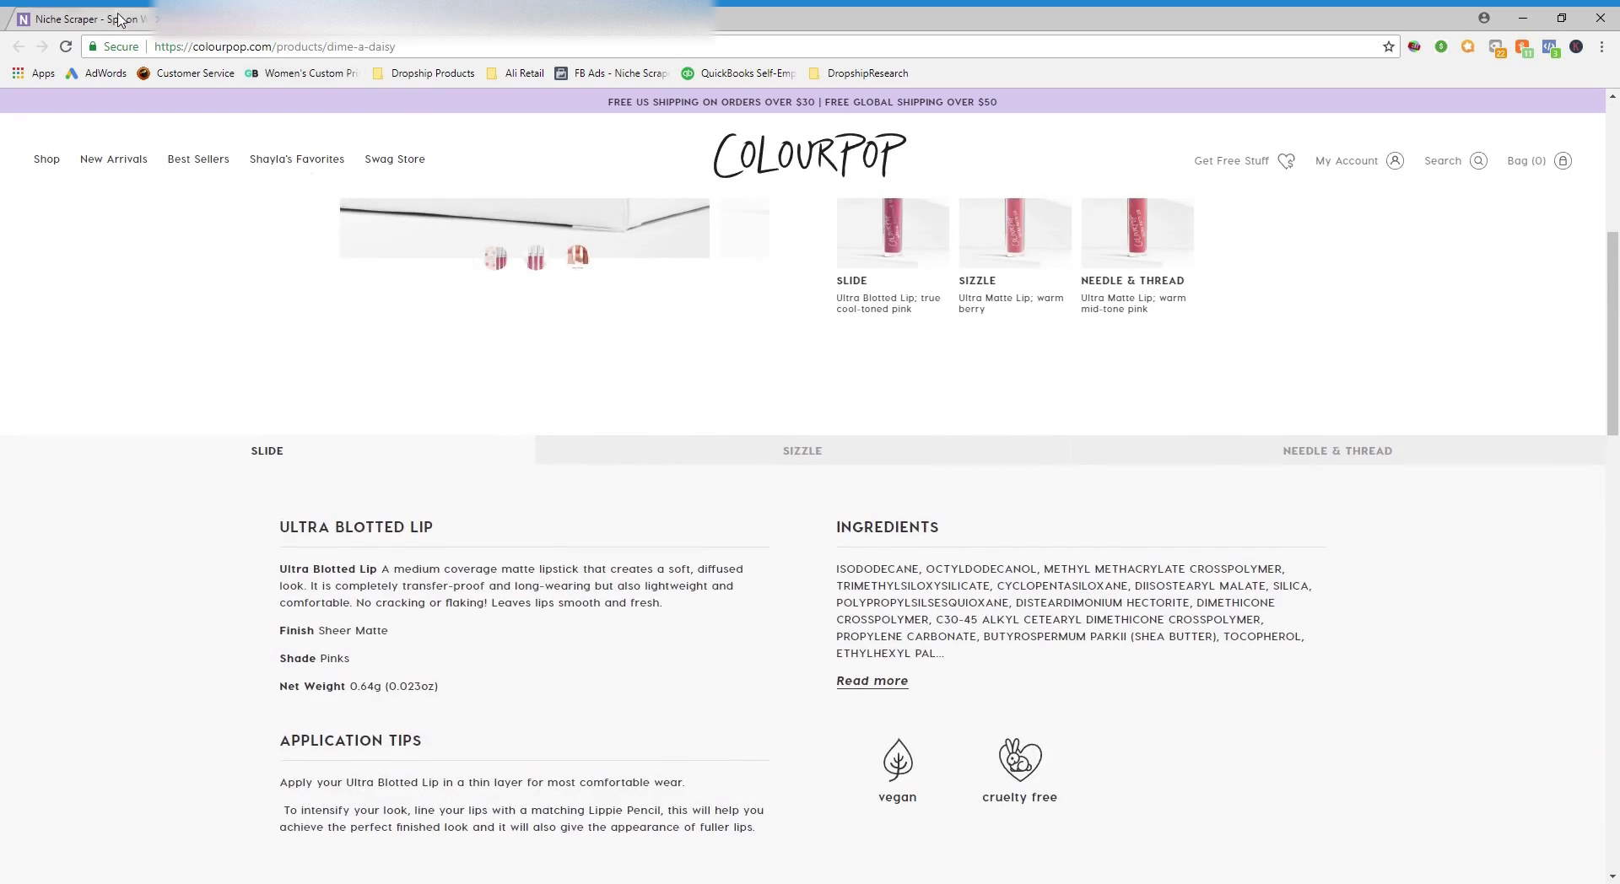
key(ctrl+w)
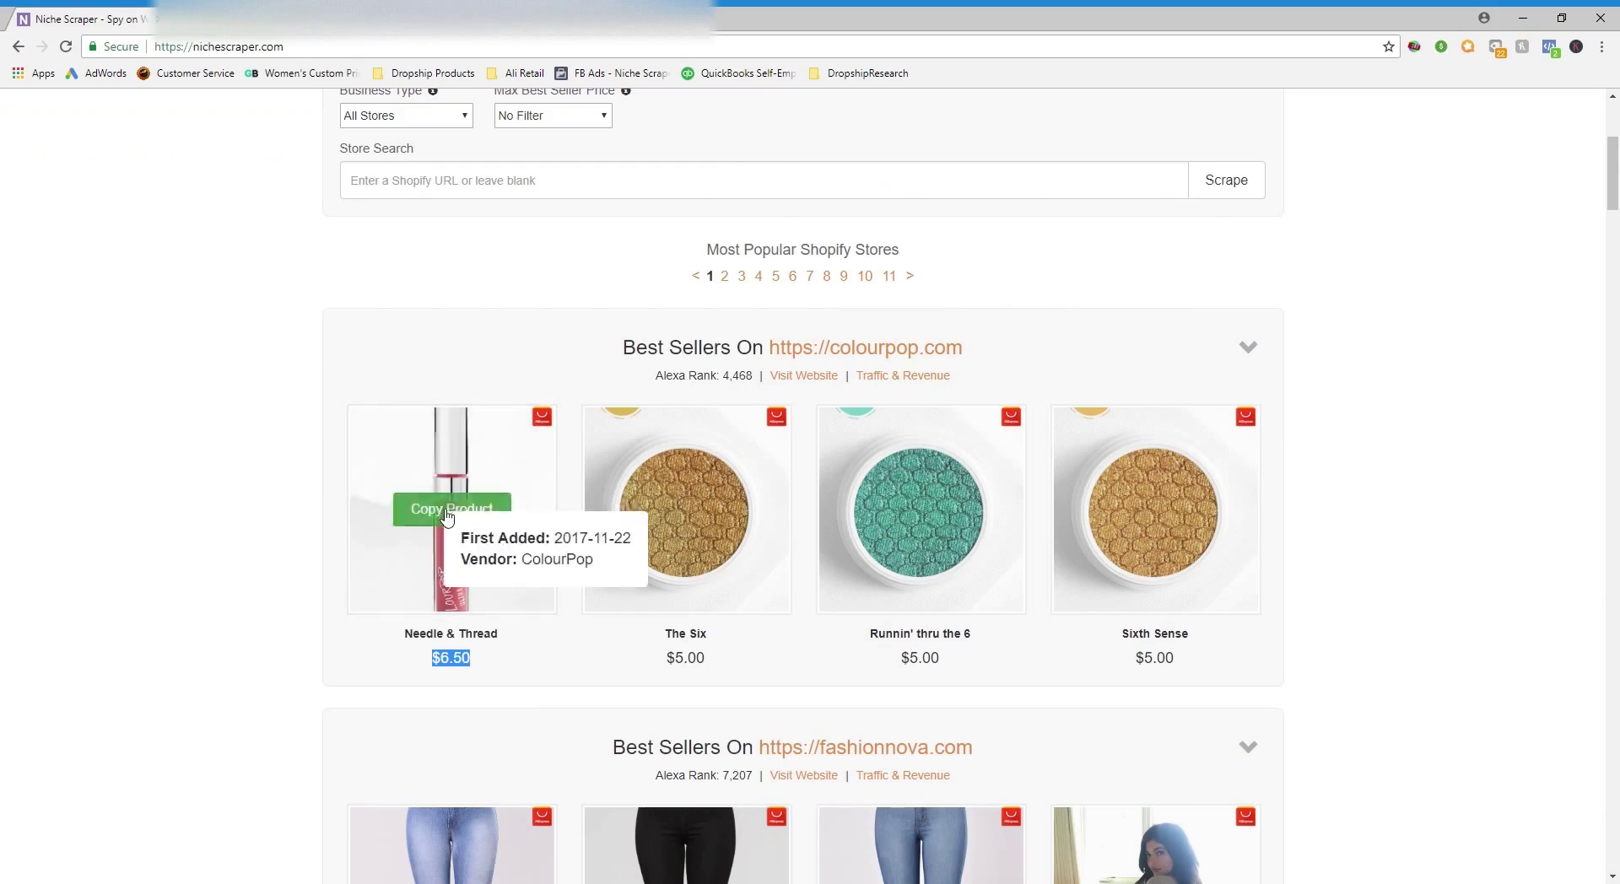
mouse_move(452, 509)
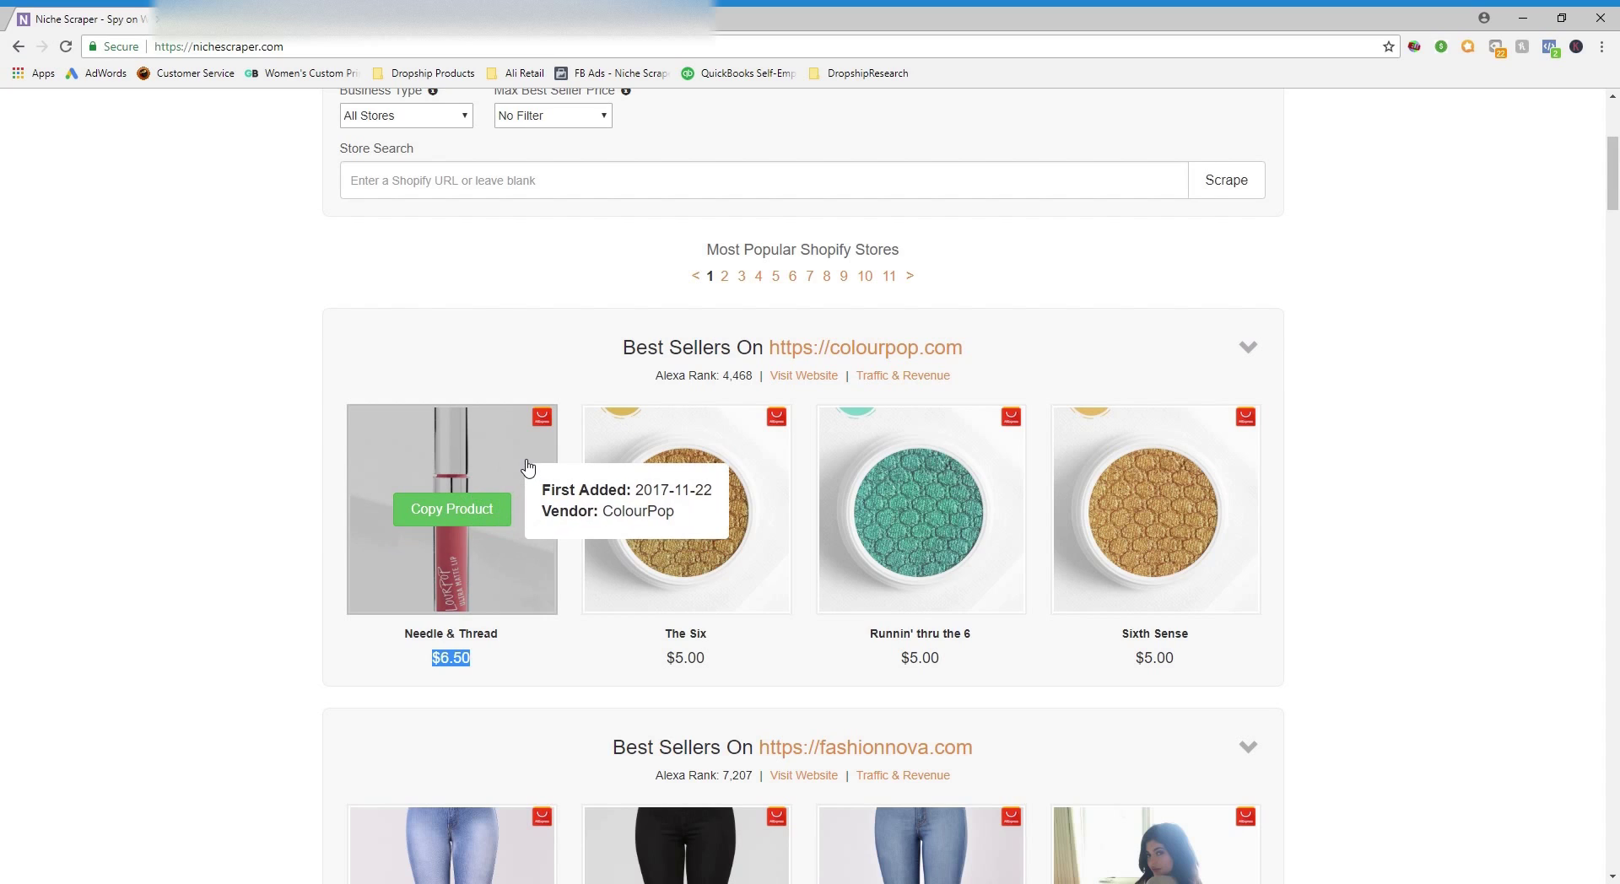
Dismiss the Needle & Thread product details and scroll back up to the store search form
click(524, 397)
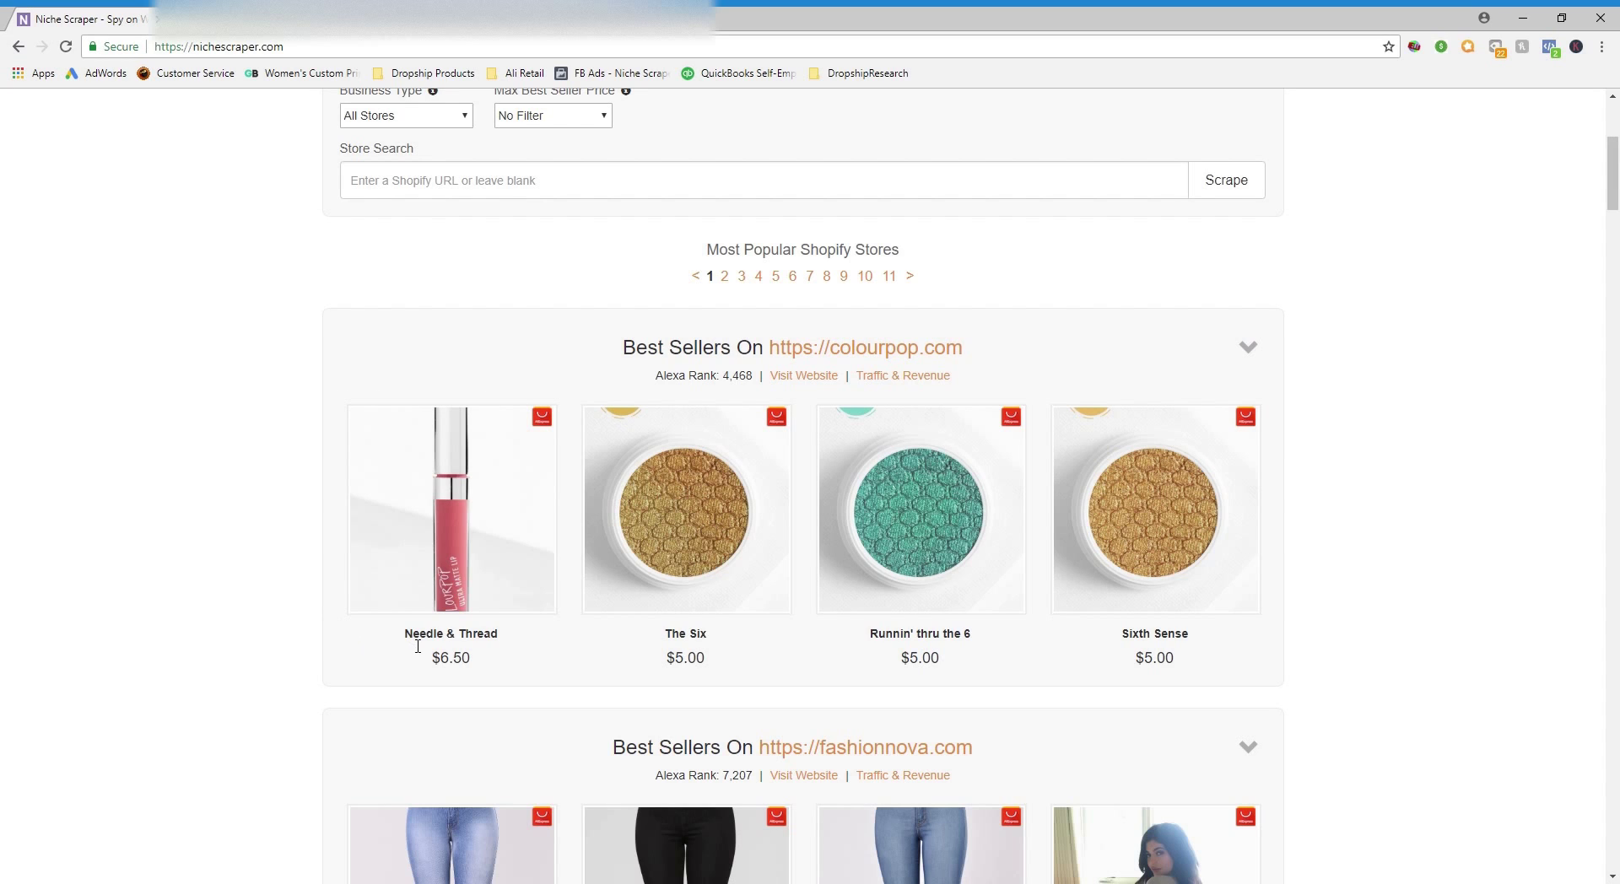
scroll(502, 678, up, 2)
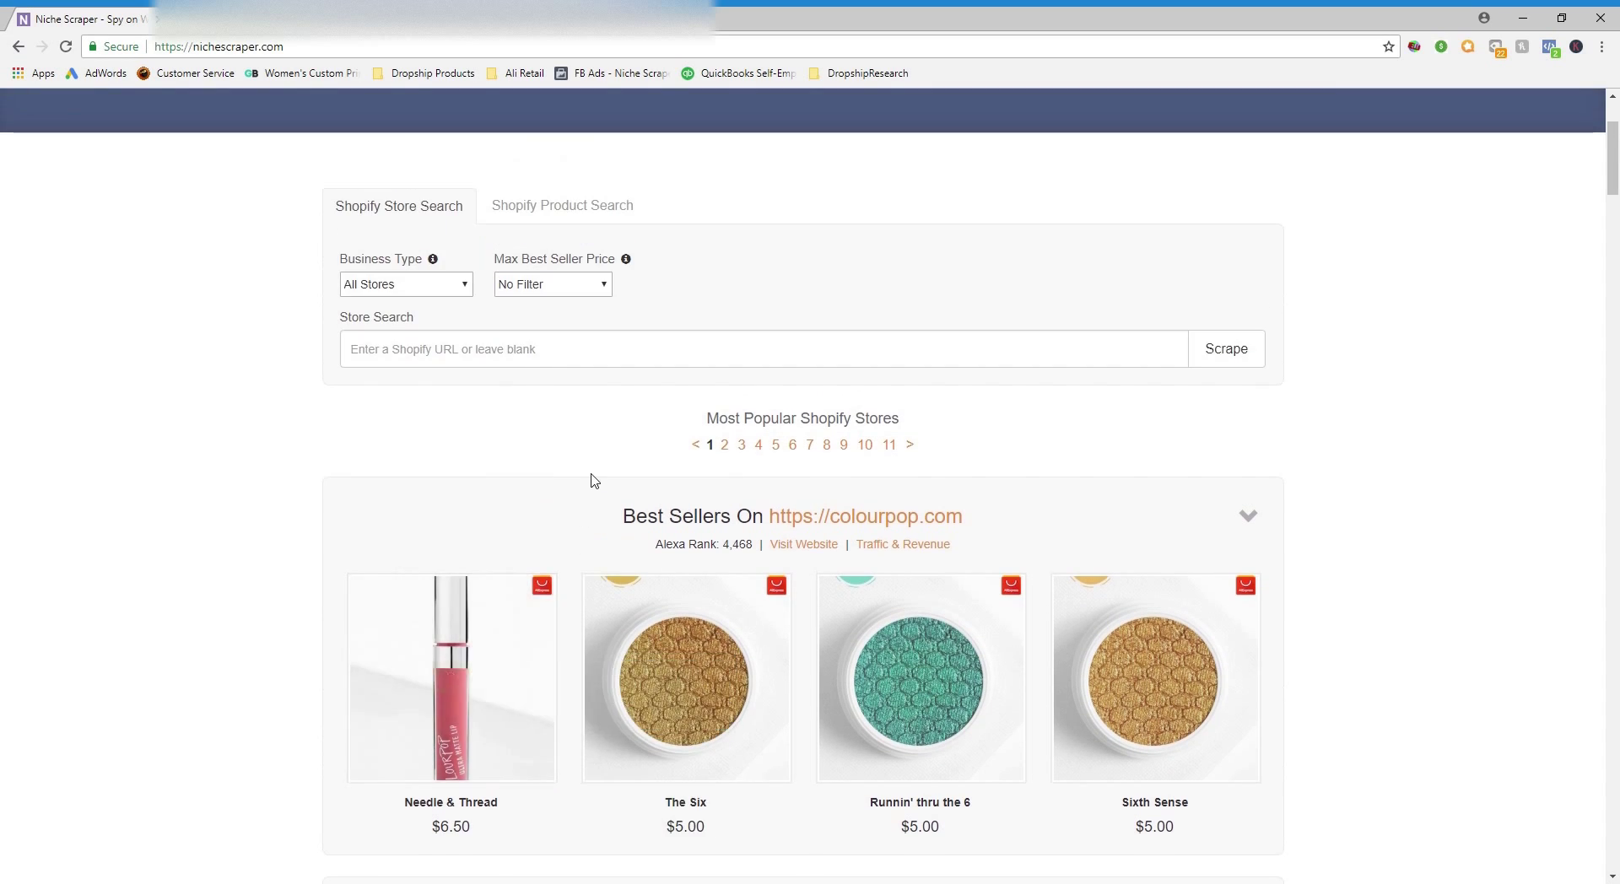
scroll(615, 501, up, 2)
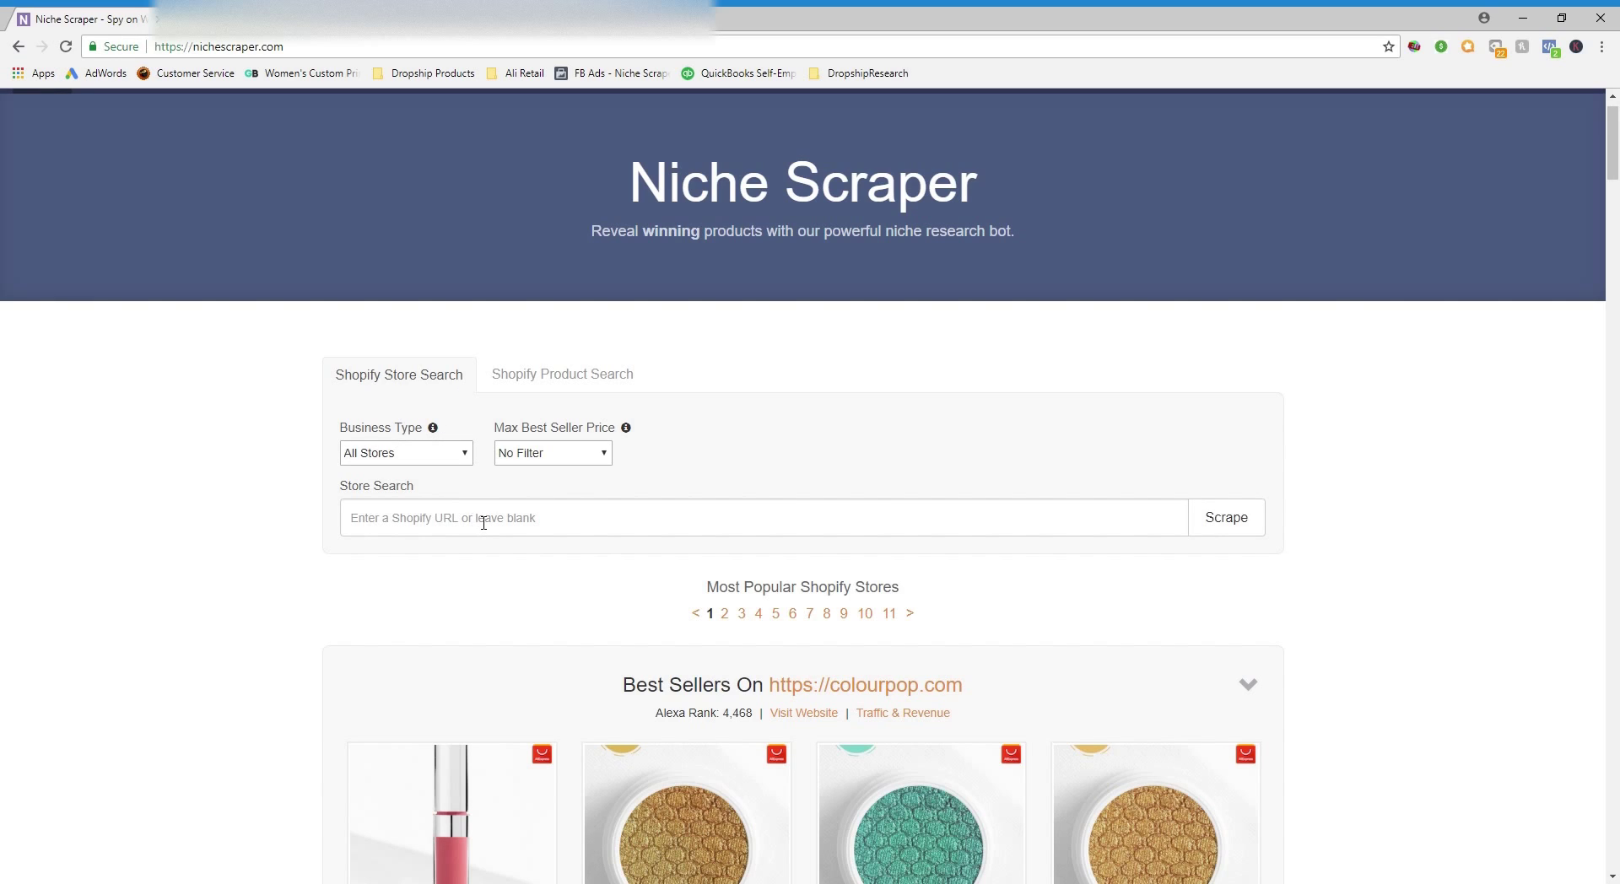
Try Business Type Verified Dropshipping and different Max Best Seller Price values ($10, Free)
click(483, 522)
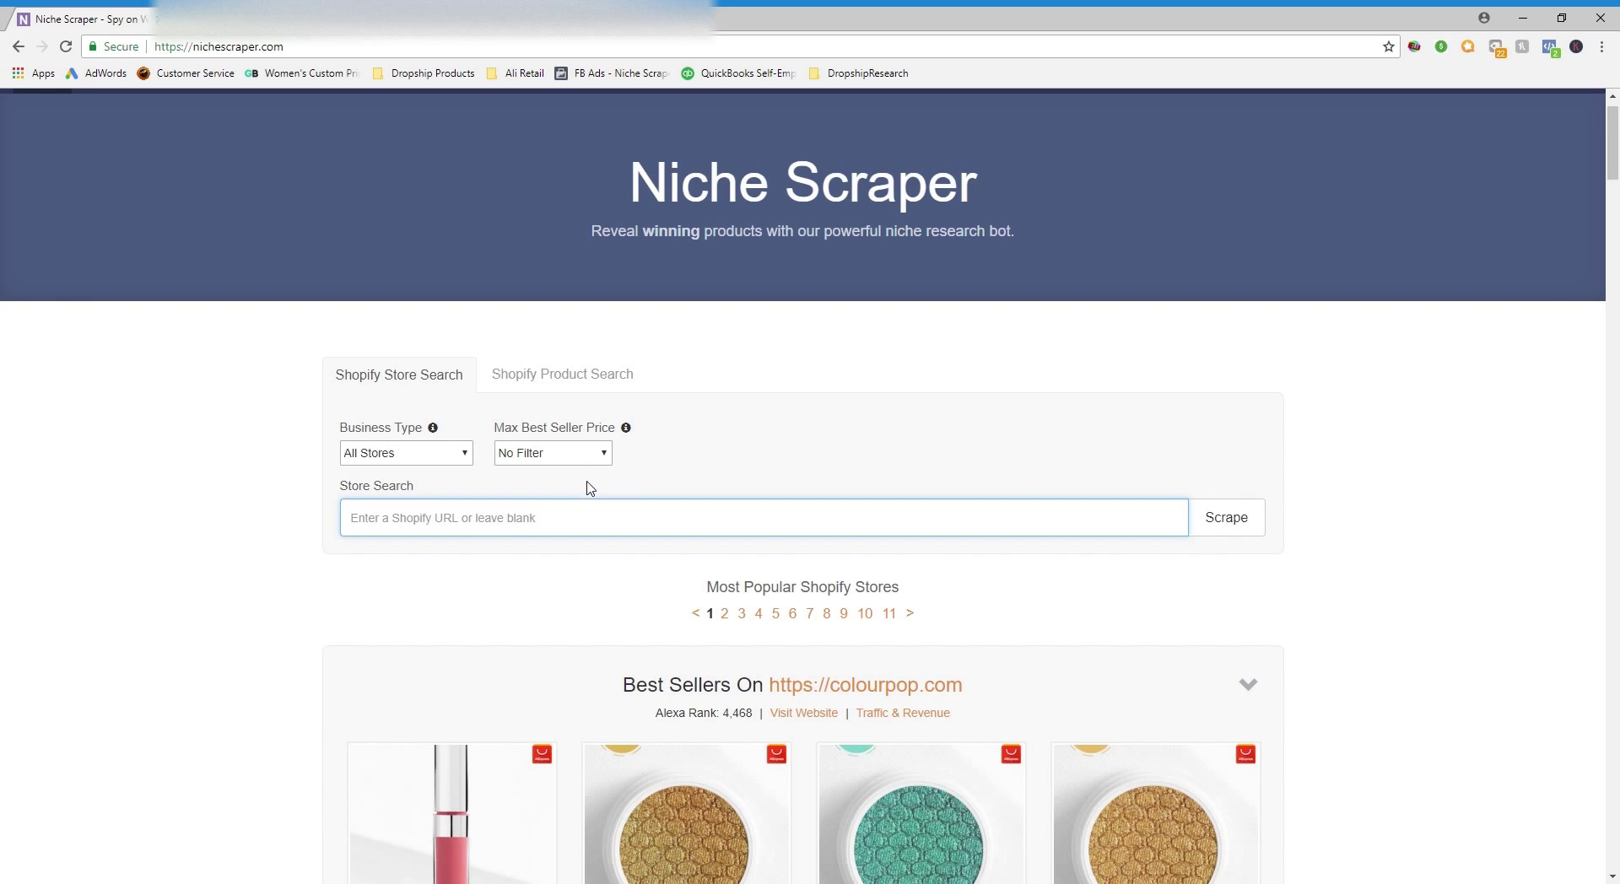
click(465, 456)
click(432, 498)
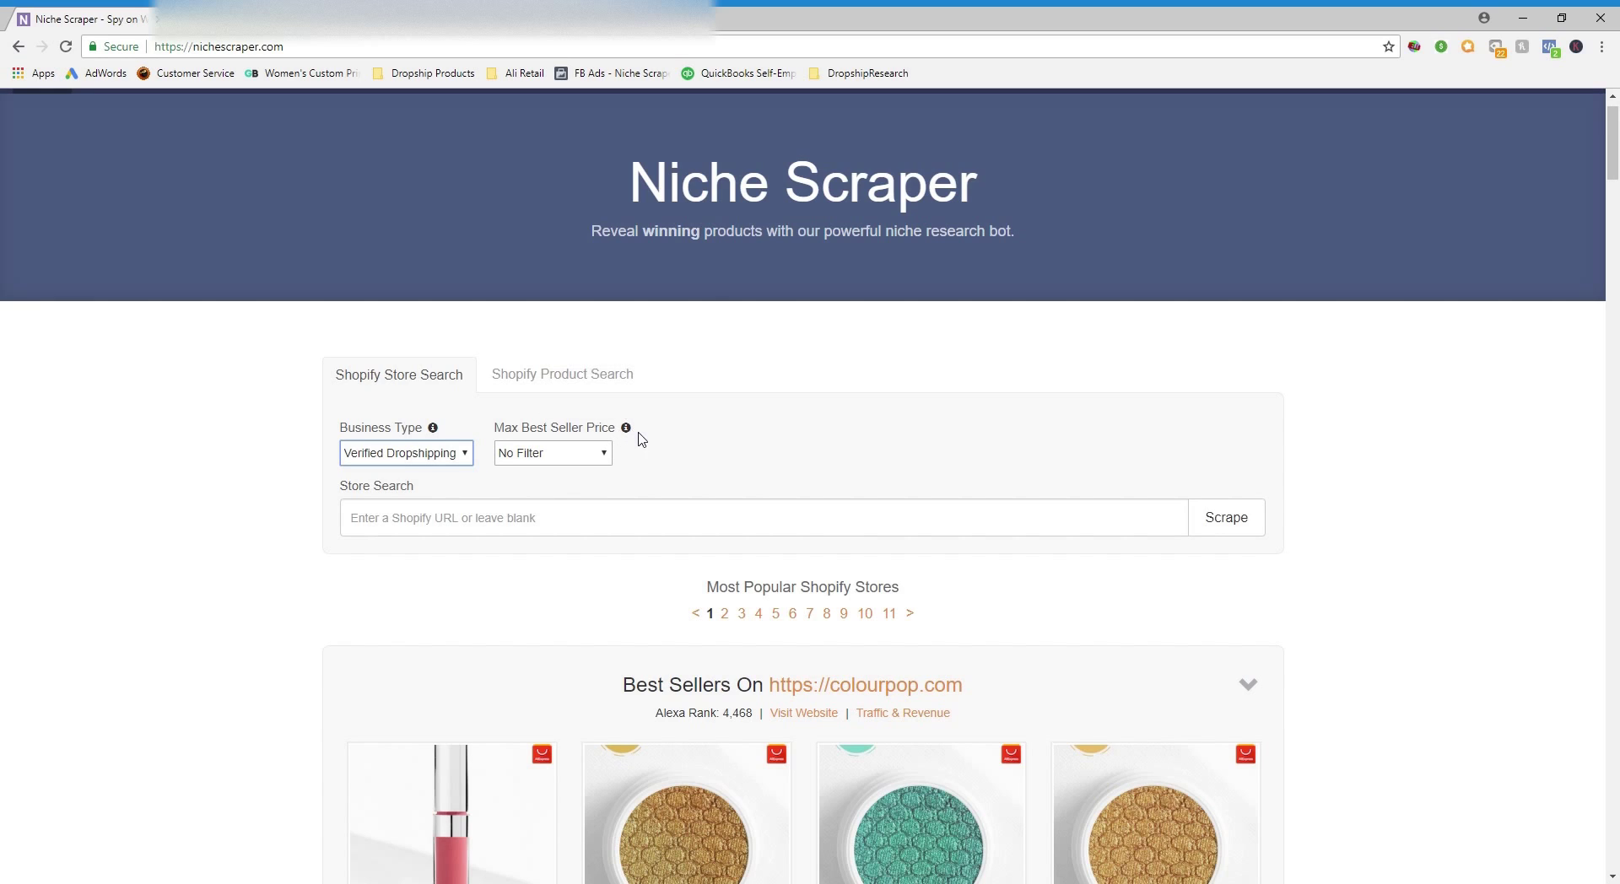
click(607, 456)
key(Down)
key(Up)
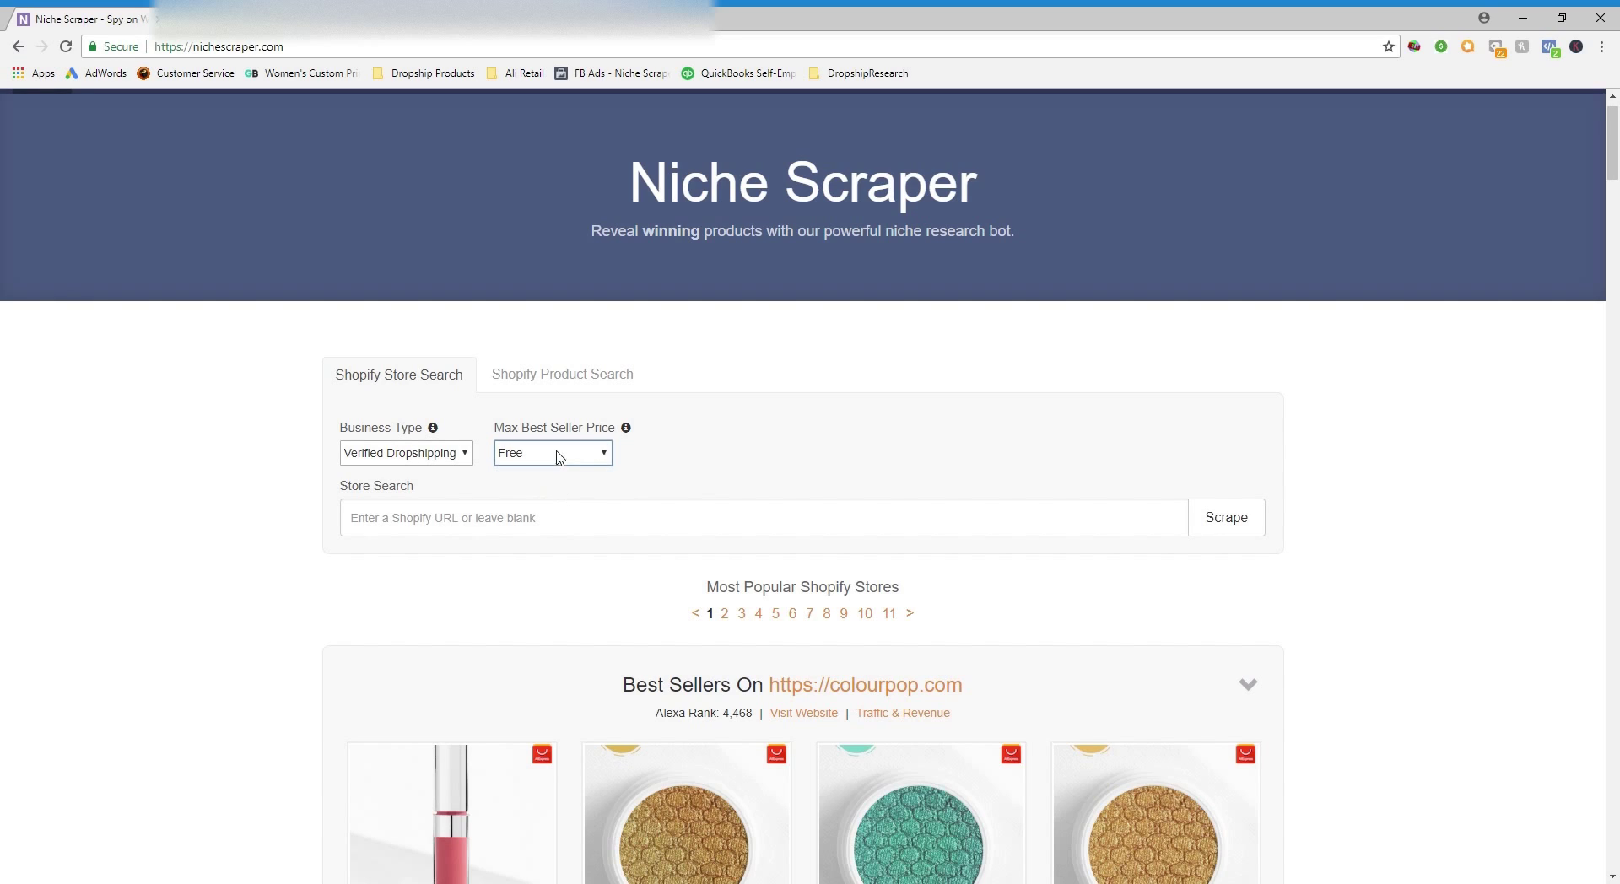
Set Business Type to All Stores and max price to $30, then scrape for 'gadget'
click(434, 460)
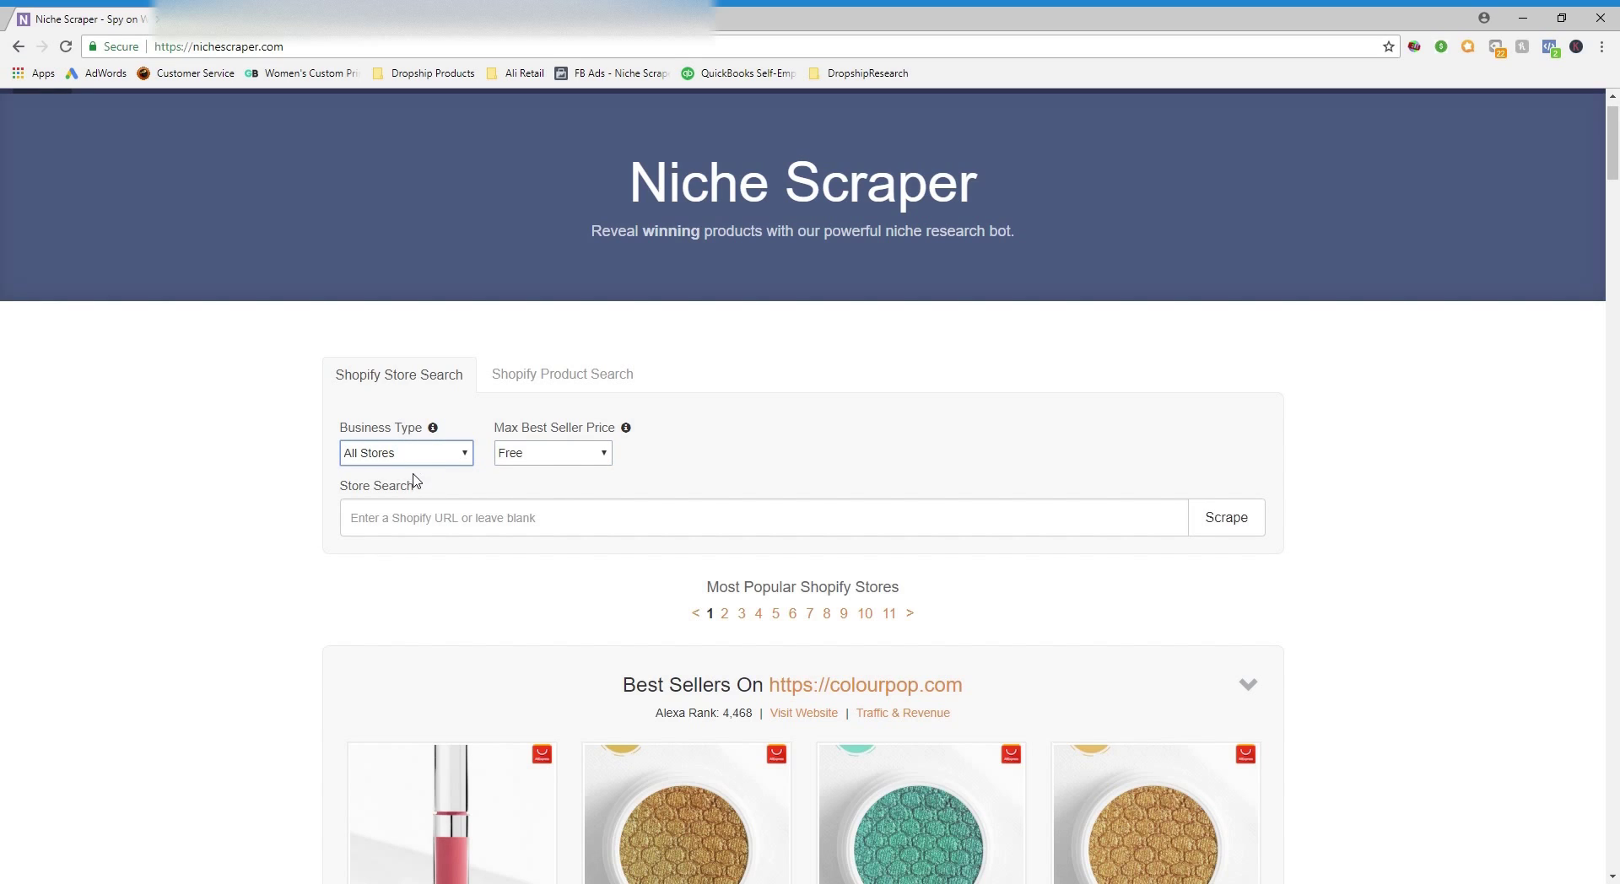
key(Tab)
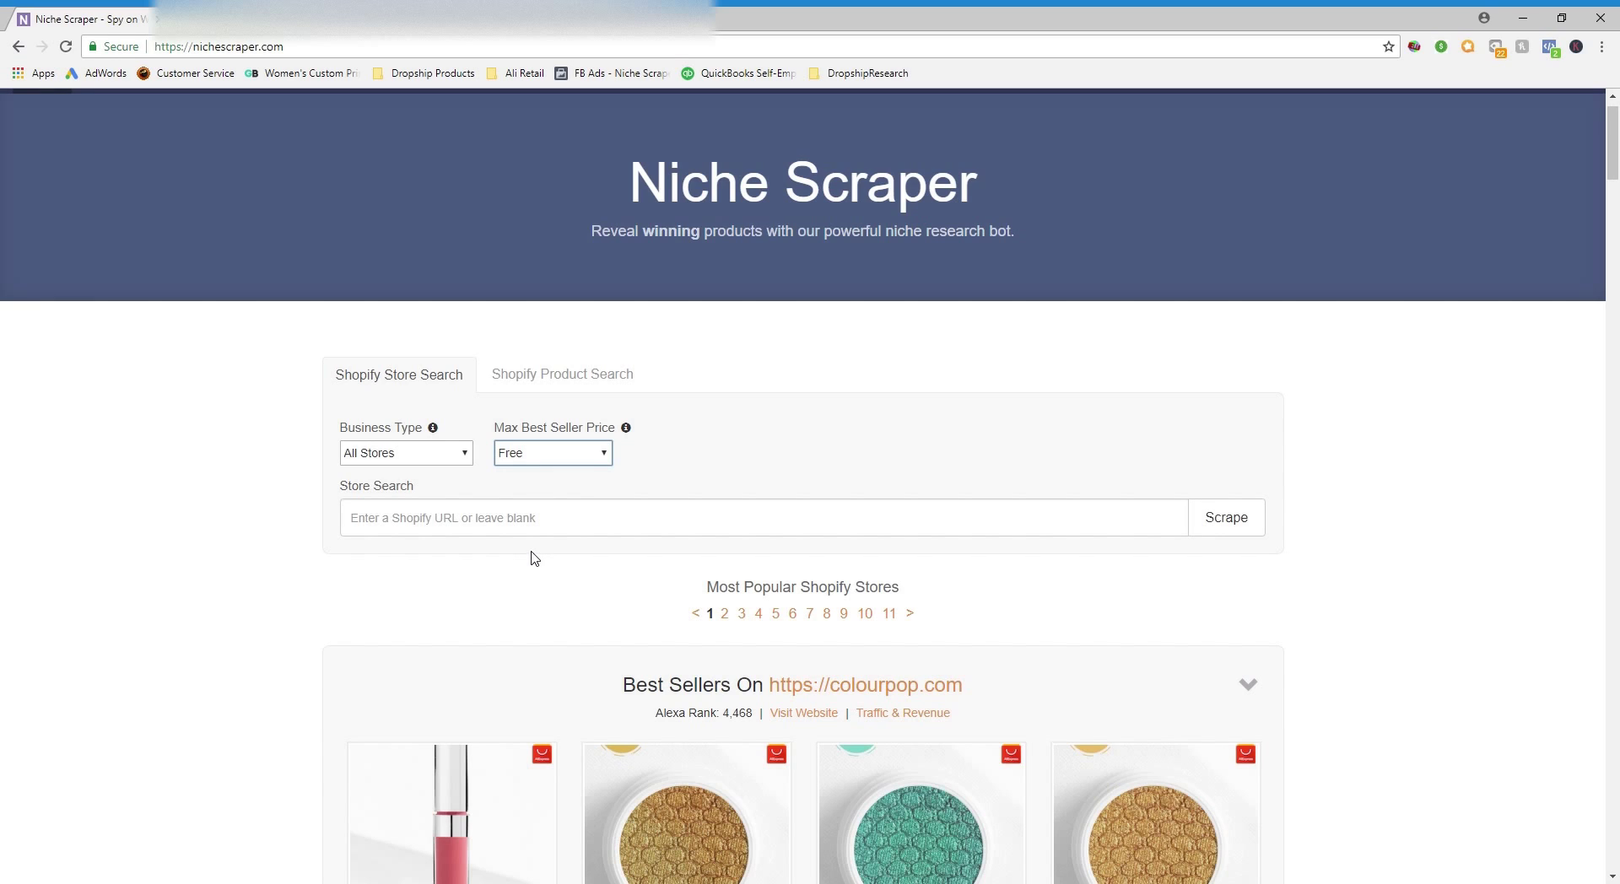
key(Down)
click(485, 533)
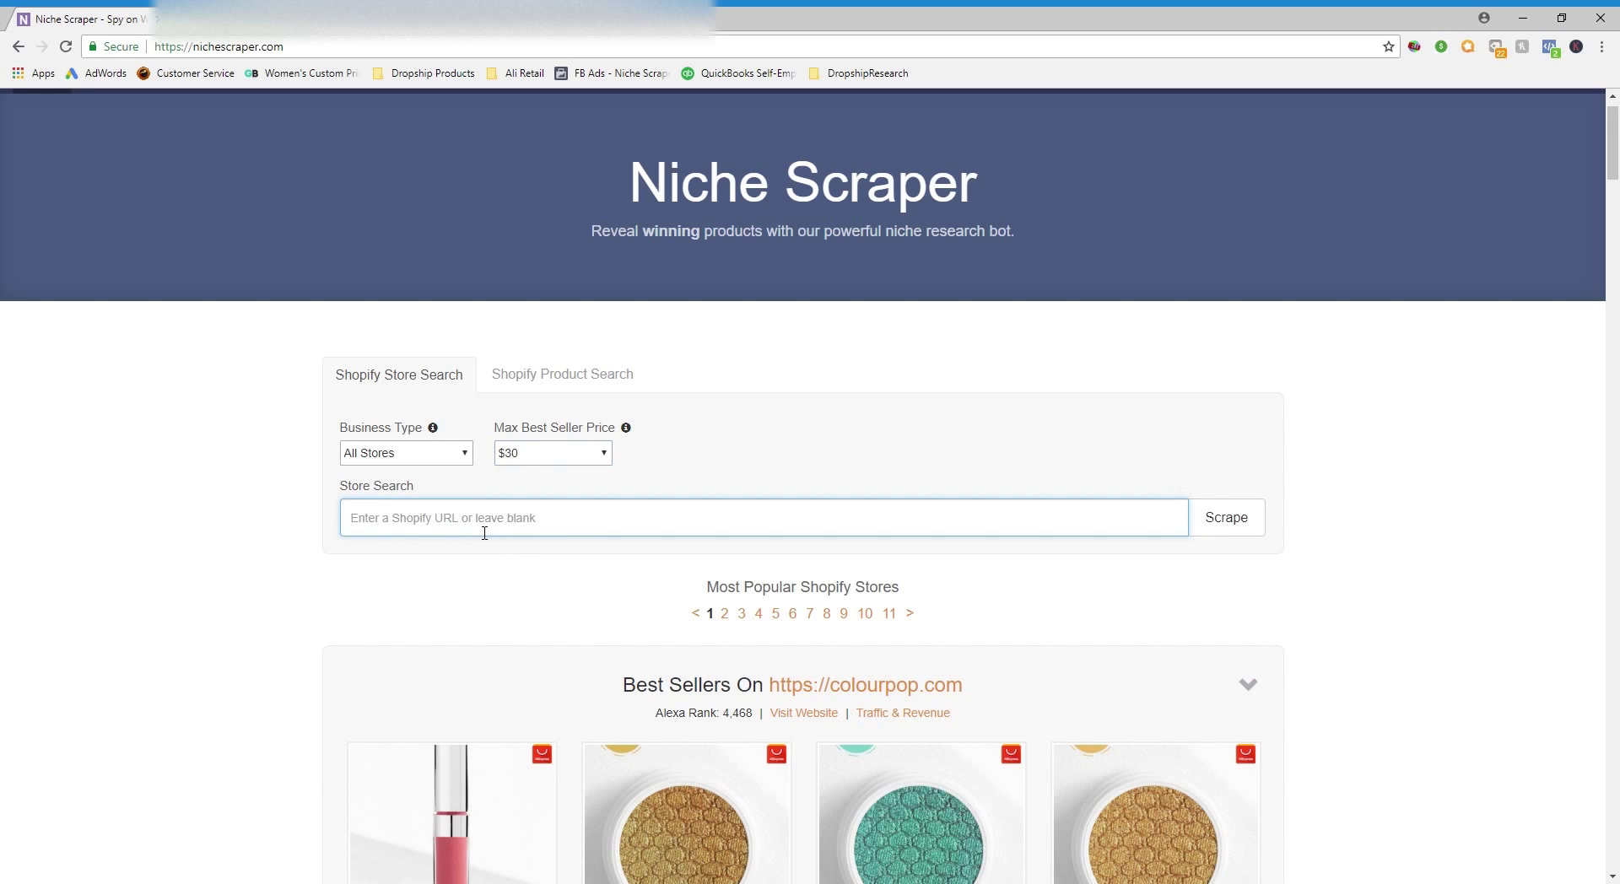
text(gadget)
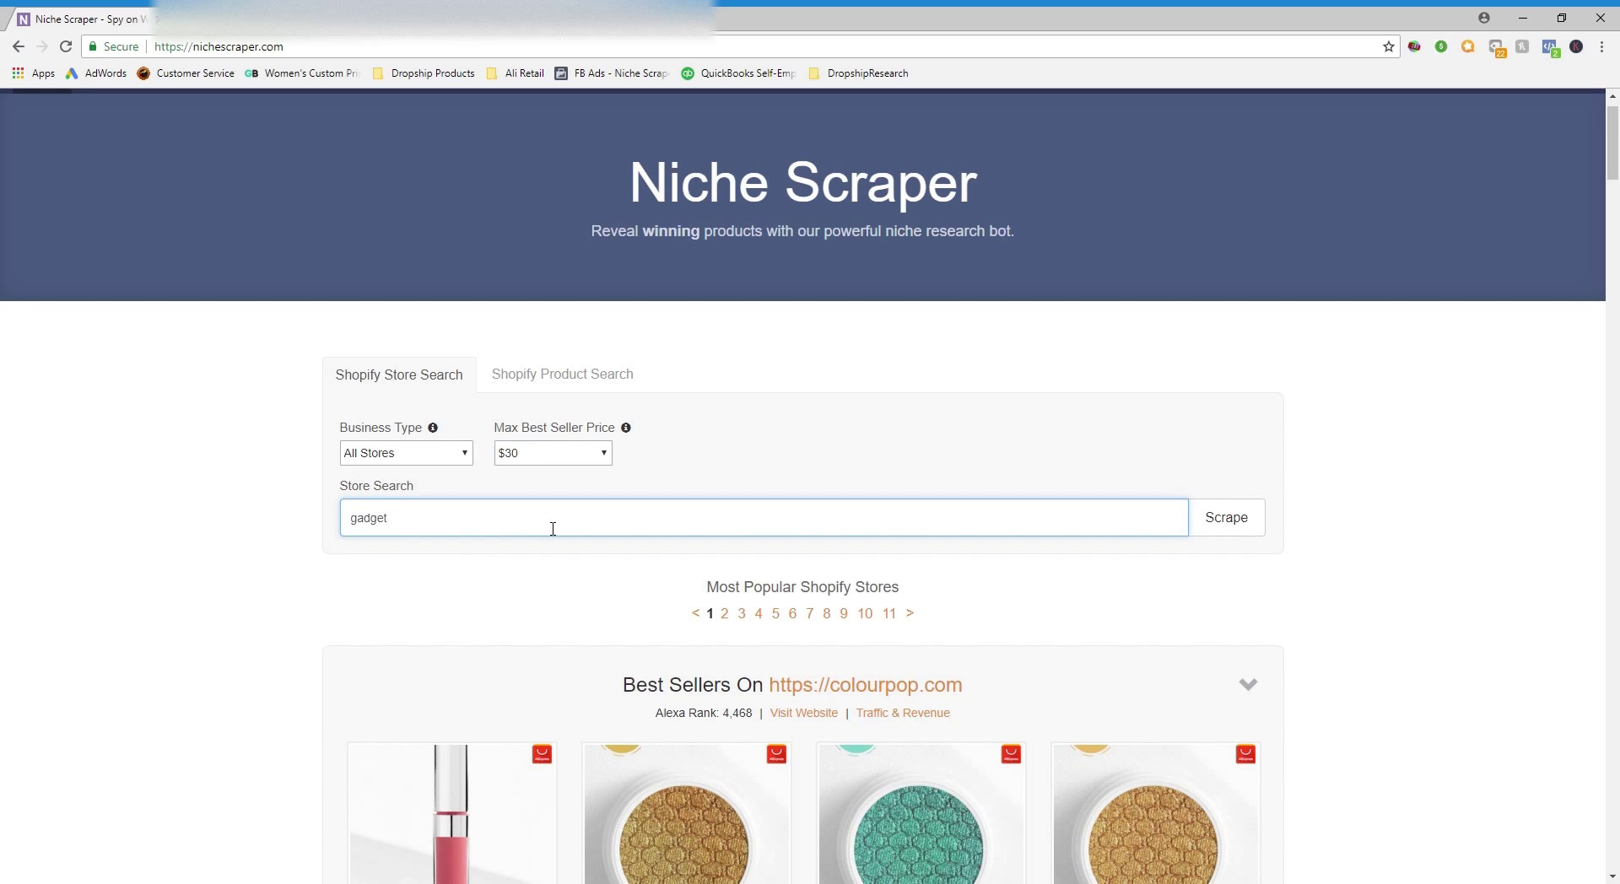
click(1226, 517)
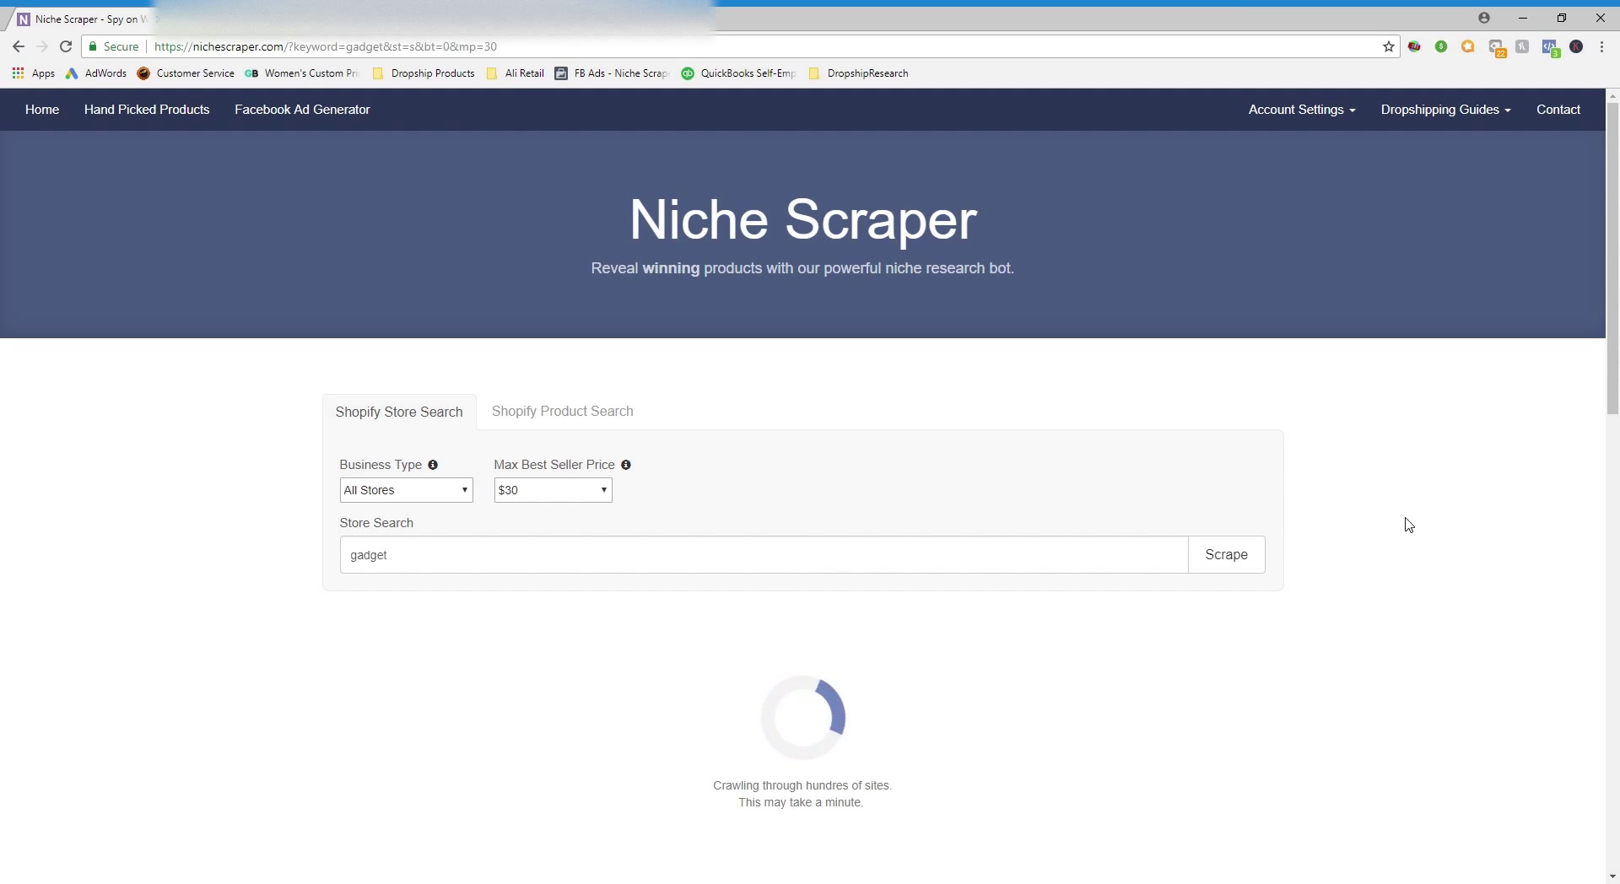
Review the gadget results and highlight lovethisthing.com's Alexa rank
scroll(1408, 524, down, 2)
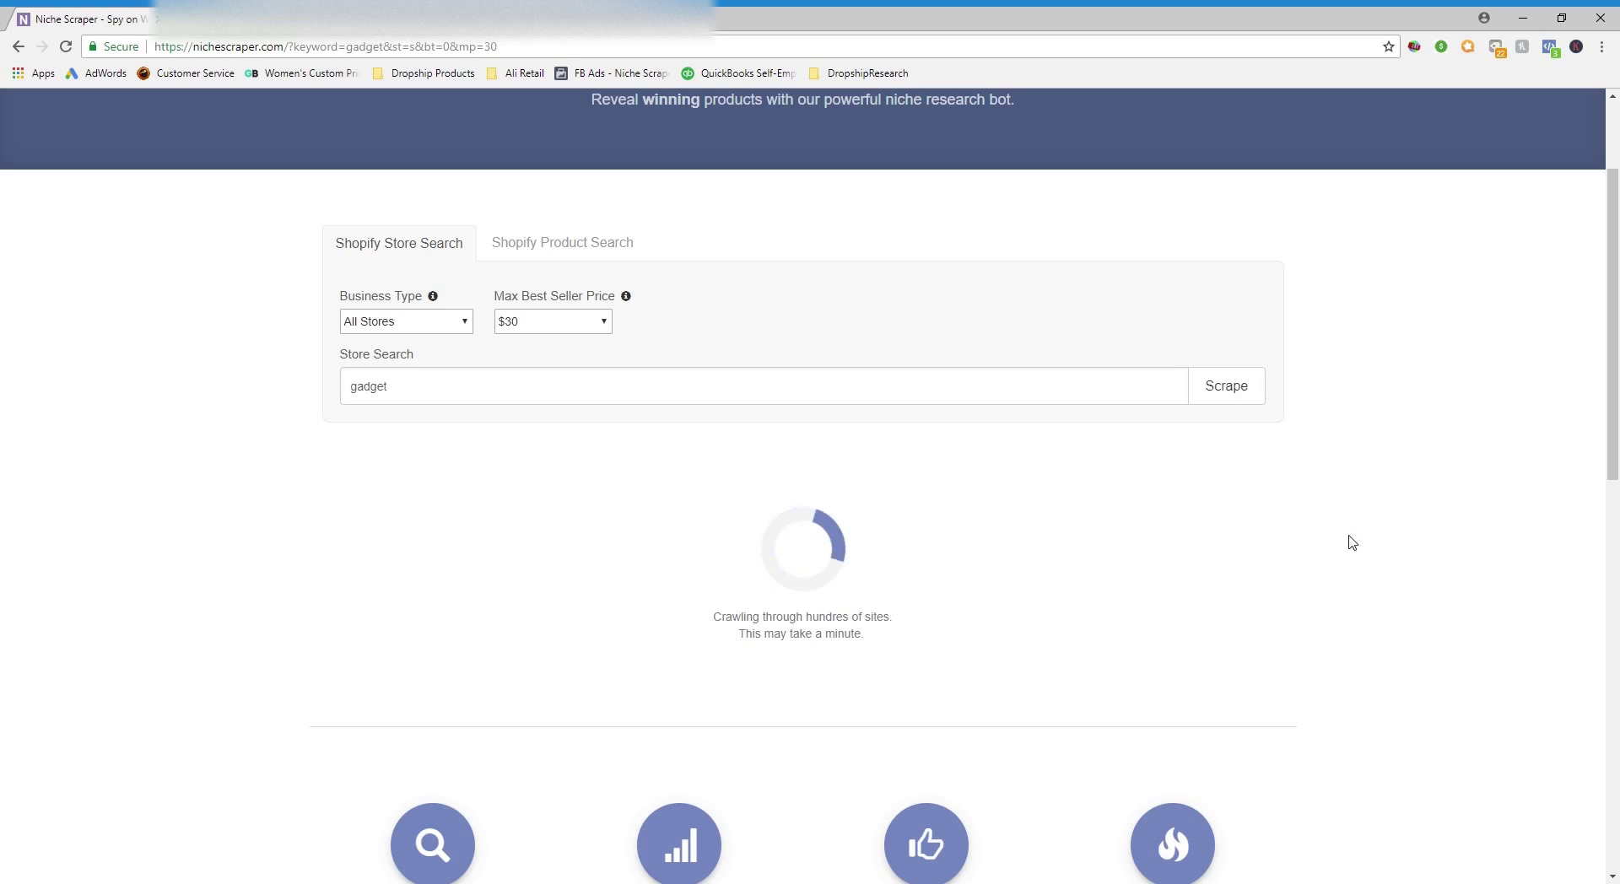
drag(463, 402, 192, 405)
click(196, 410)
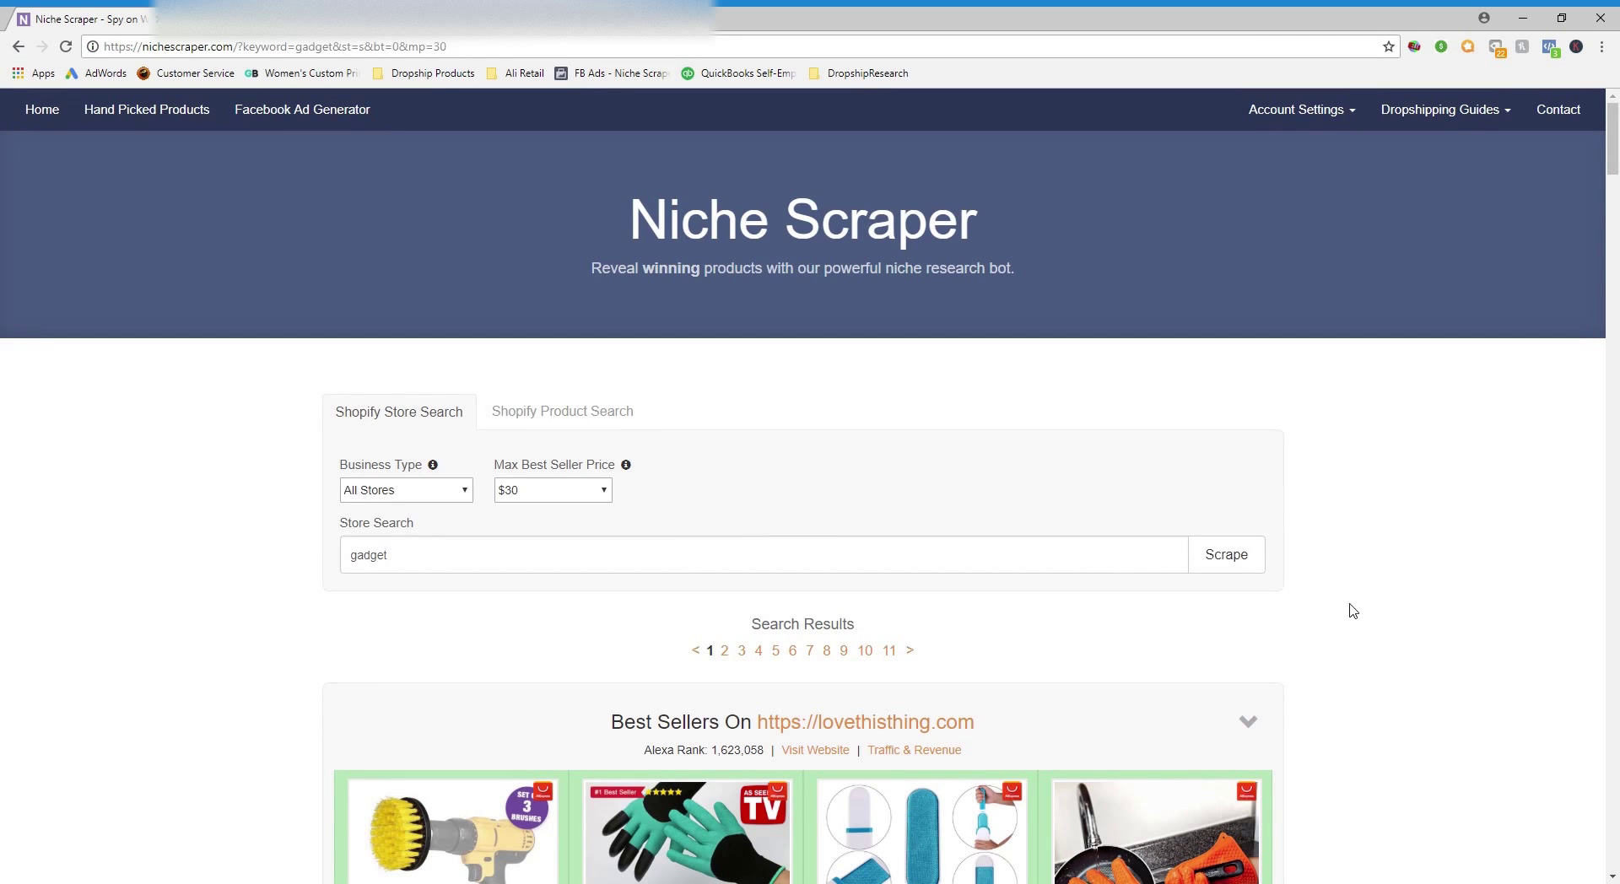
scroll(1352, 609, down, 4)
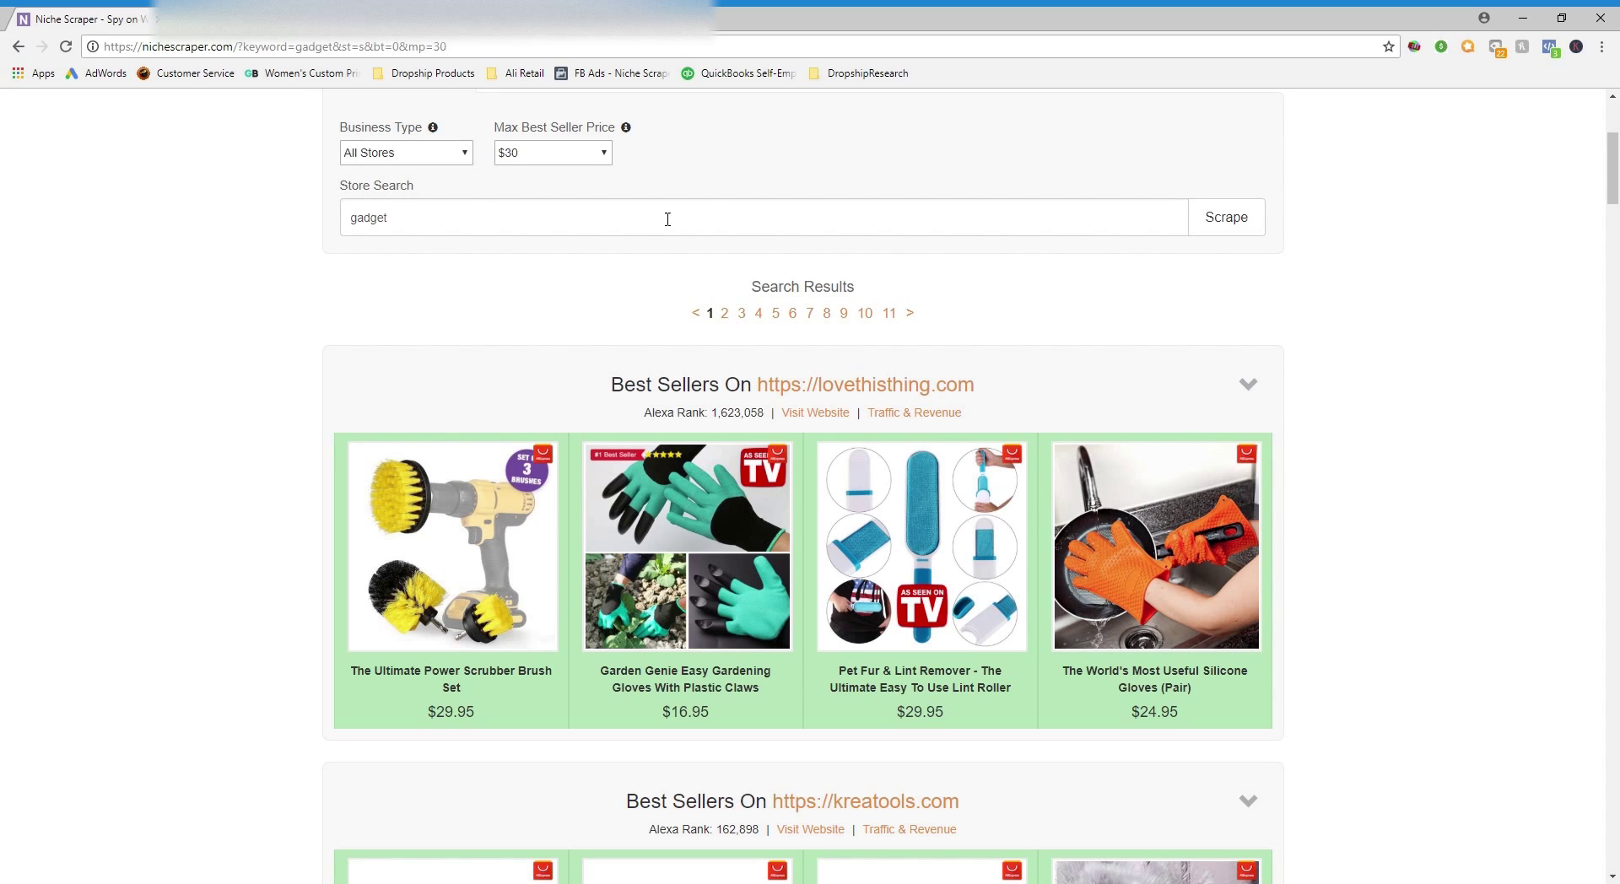
scroll(202, 354, down, 3)
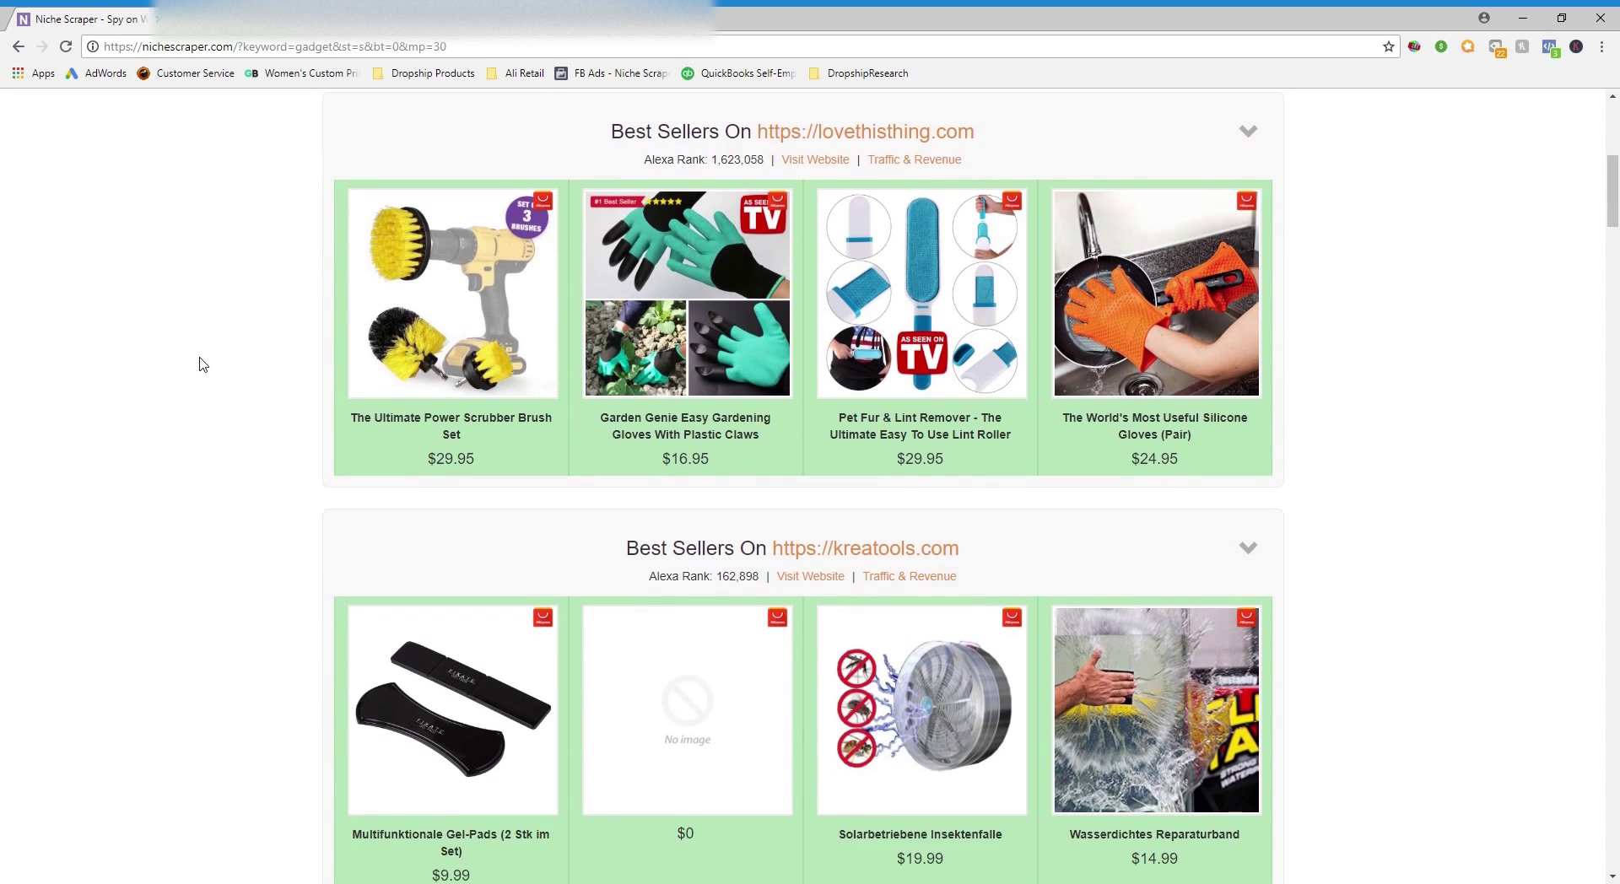
scroll(202, 367, down, 3)
scroll(199, 361, up, 5)
scroll(413, 198, up, 3)
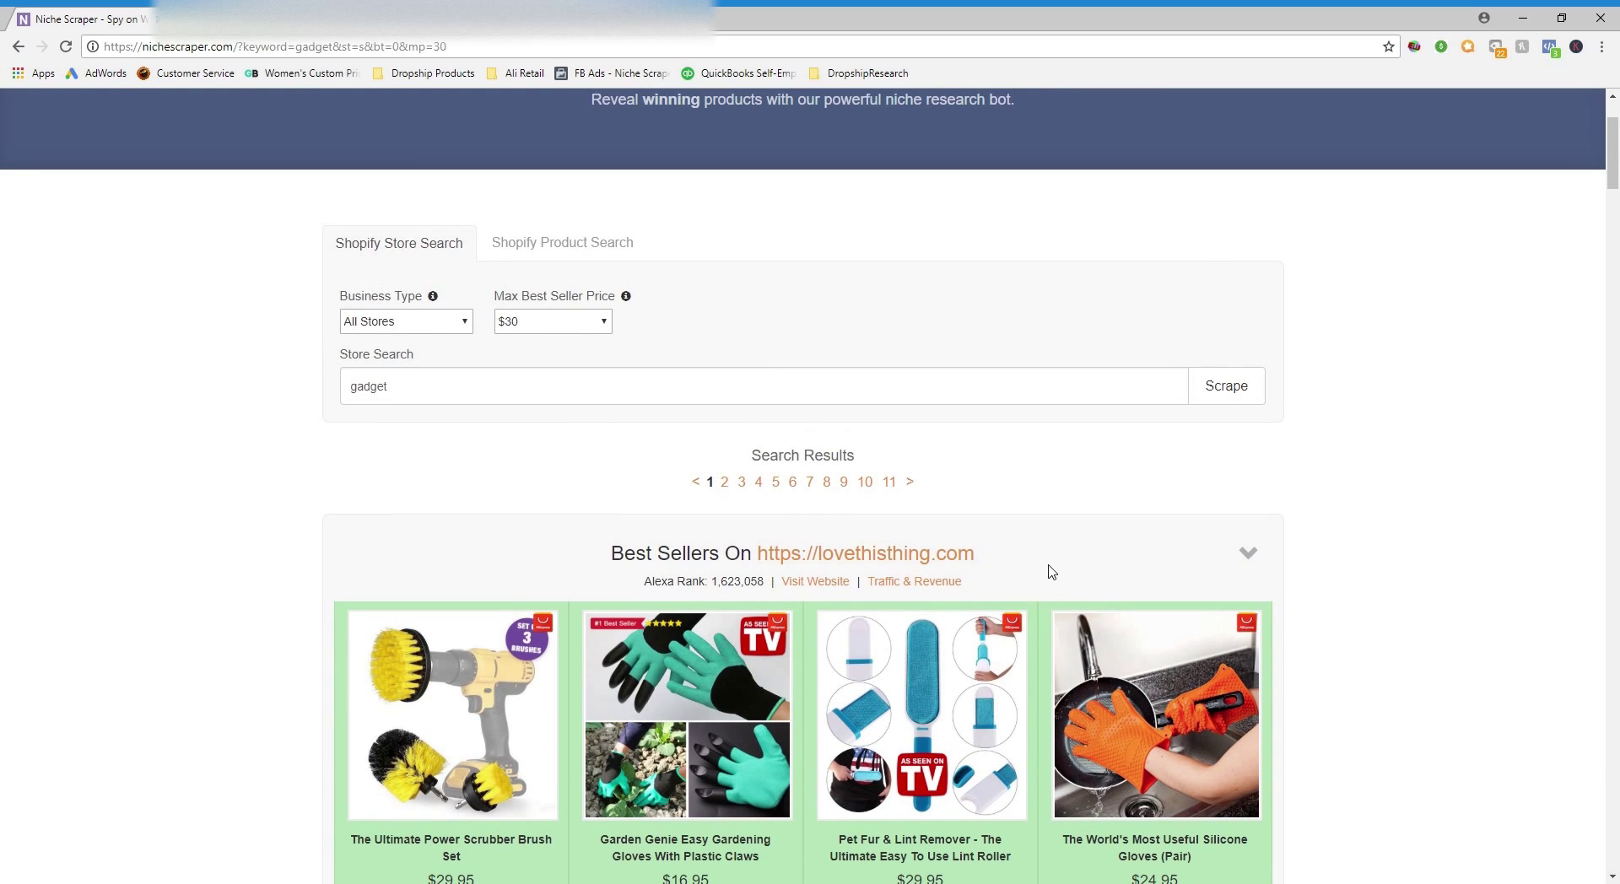
triple_click(765, 580)
Scroll further down the results and highlight the LED Charging Cable price
scroll(217, 484, down, 5)
scroll(217, 484, down, 5)
scroll(217, 486, down, 5)
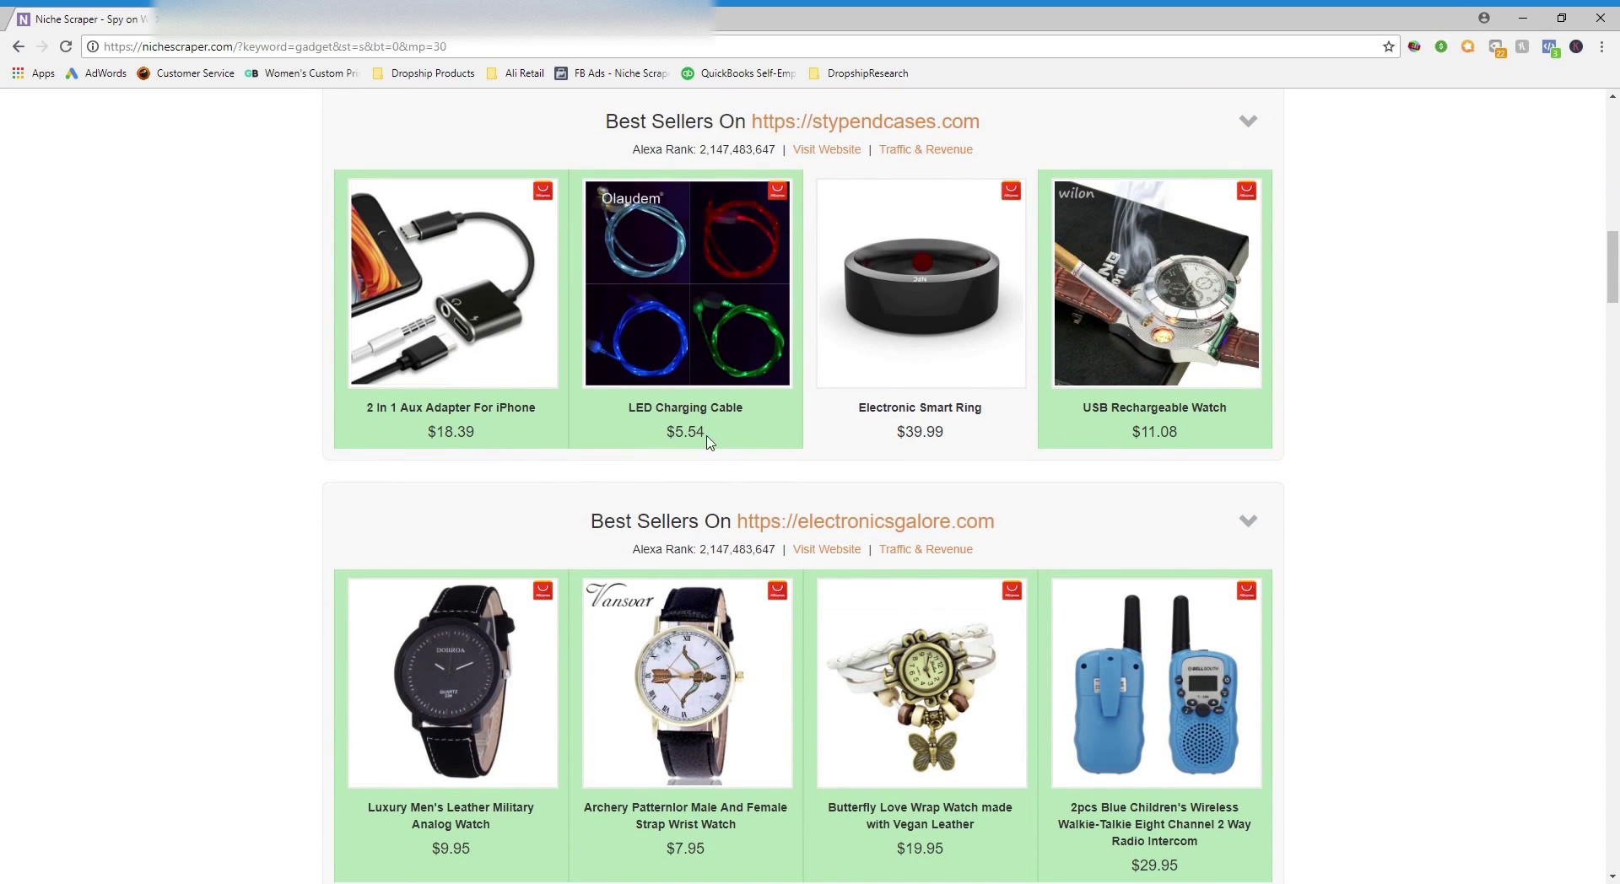
mouse_move(703, 435)
mouse_down()
mouse_move(661, 436)
mouse_move(734, 447)
mouse_up()
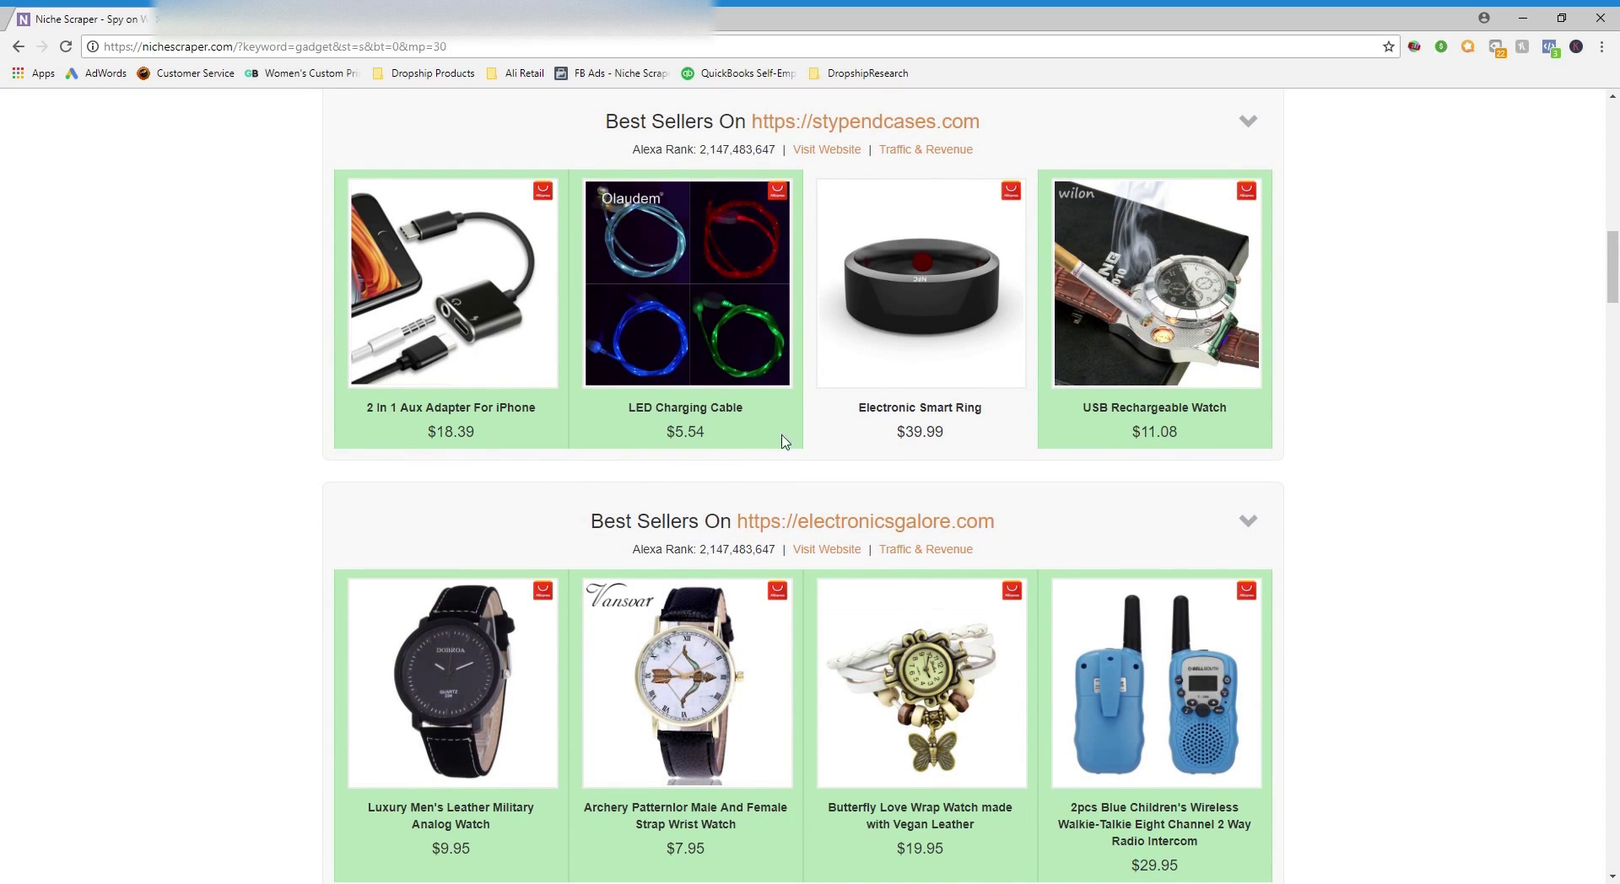
Clear the price highlight and scroll the mosquito lamp image search results for AliExpress matches
click(962, 444)
drag(1611, 260, 1615, 468)
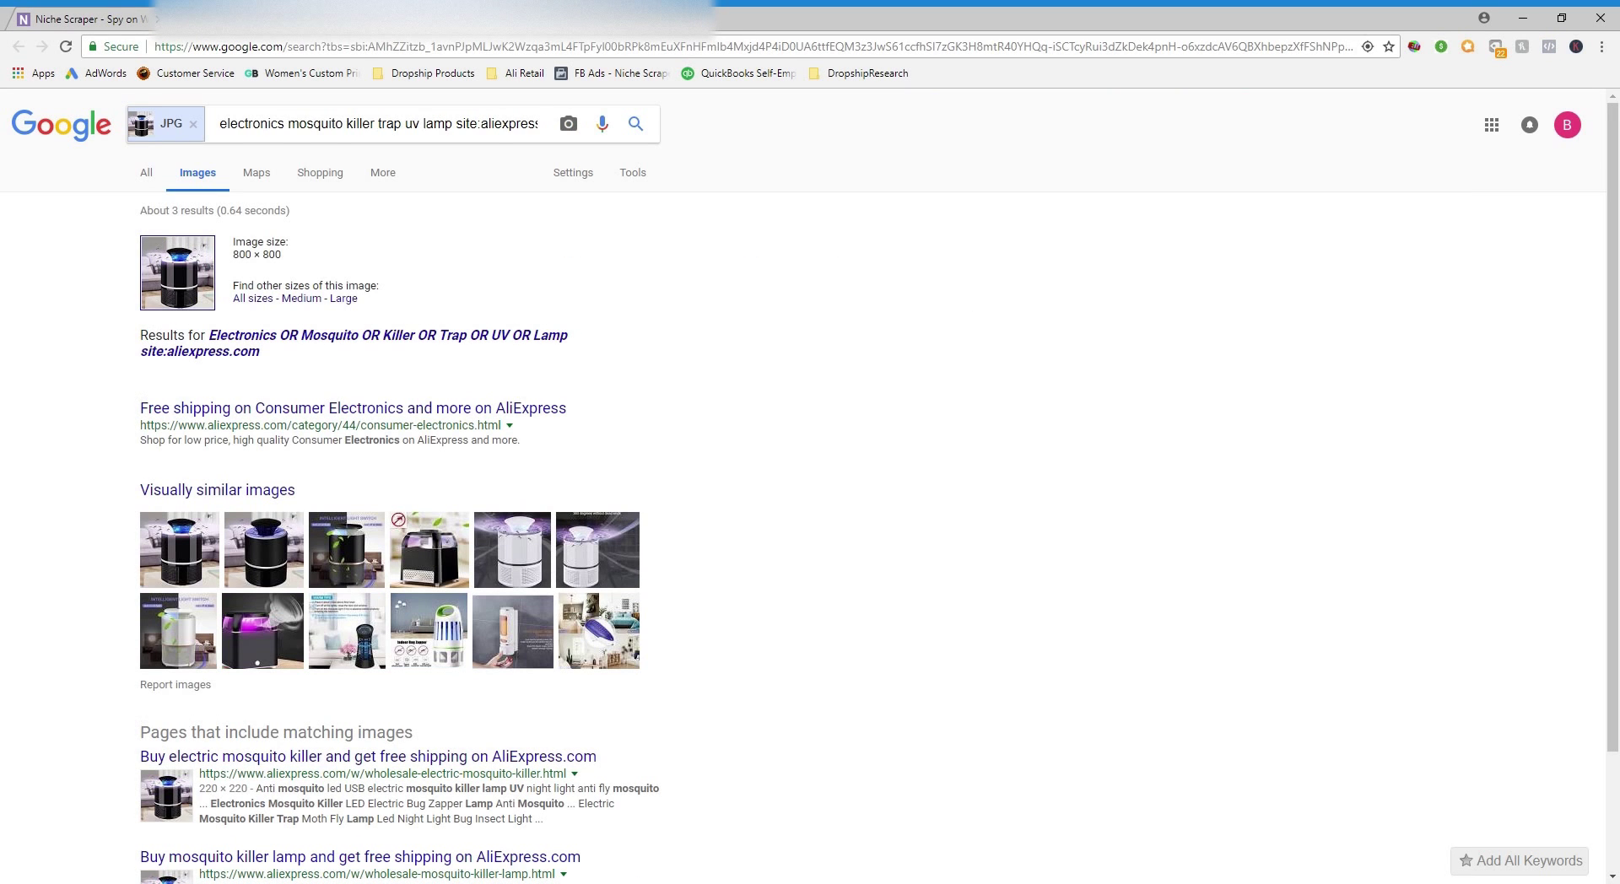
scroll(856, 463, down, 3)
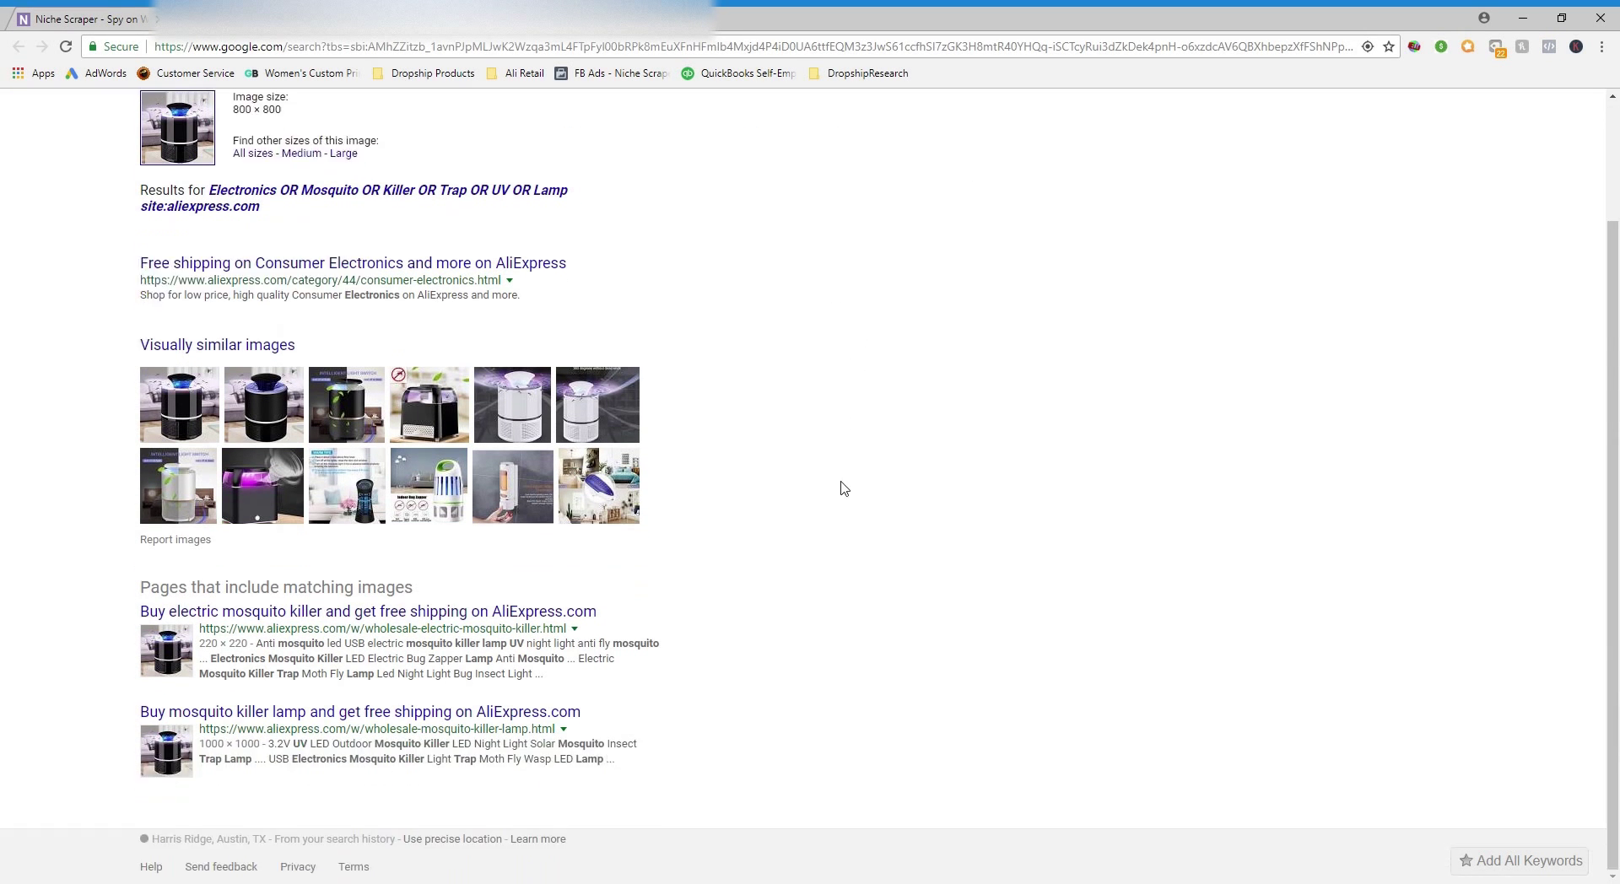
Open the AliExpress Electric Mosquito Killer Lamp listing and mark its 44 orders
click(400, 623)
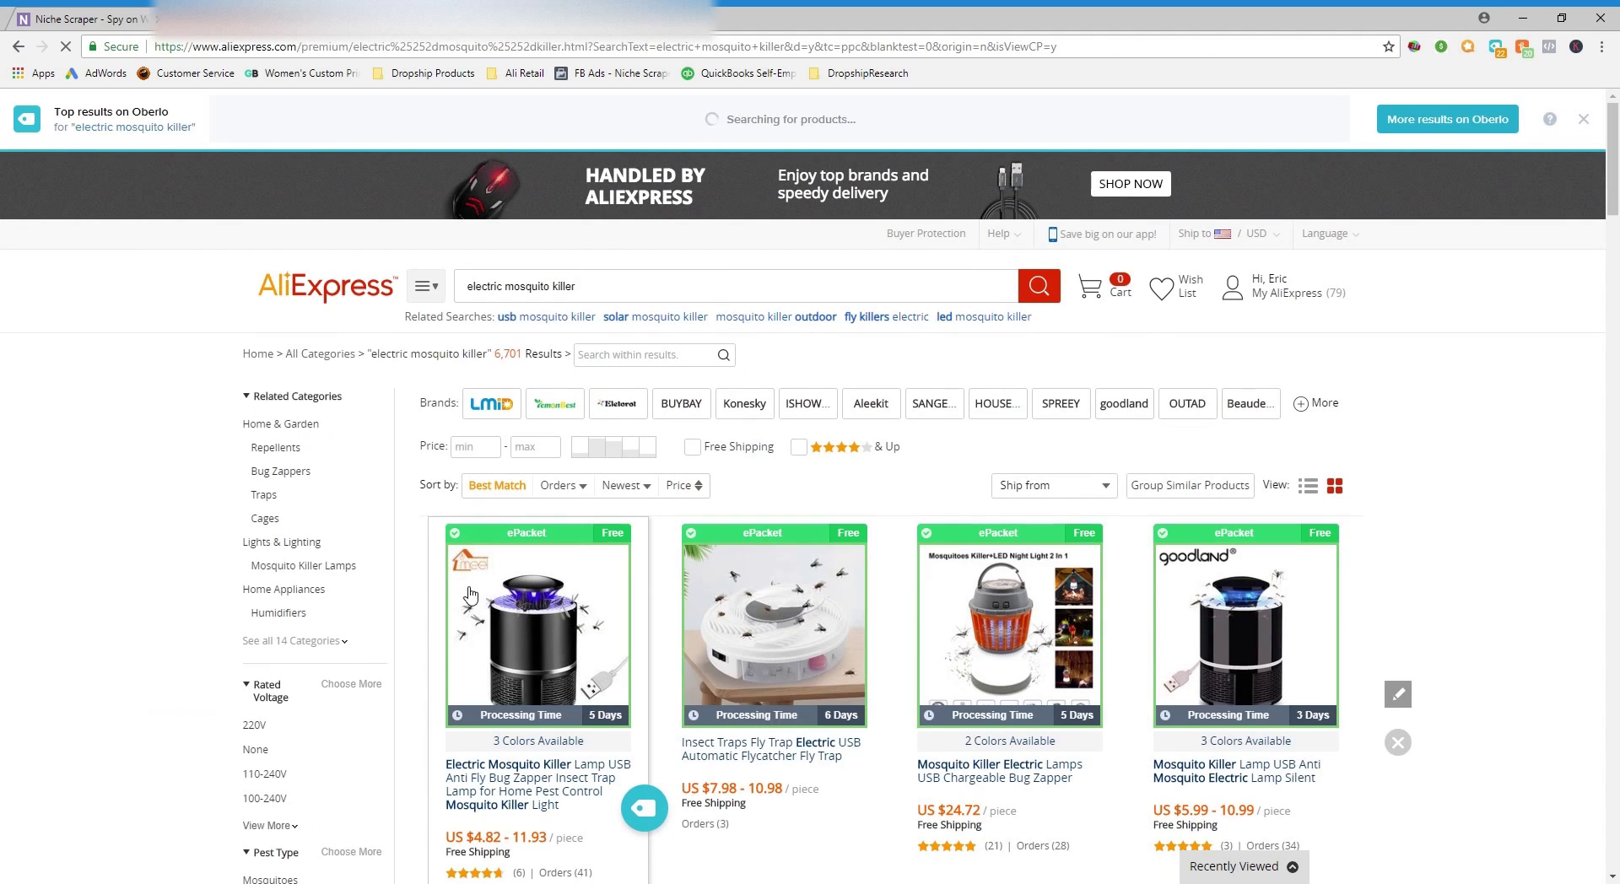
click(473, 596)
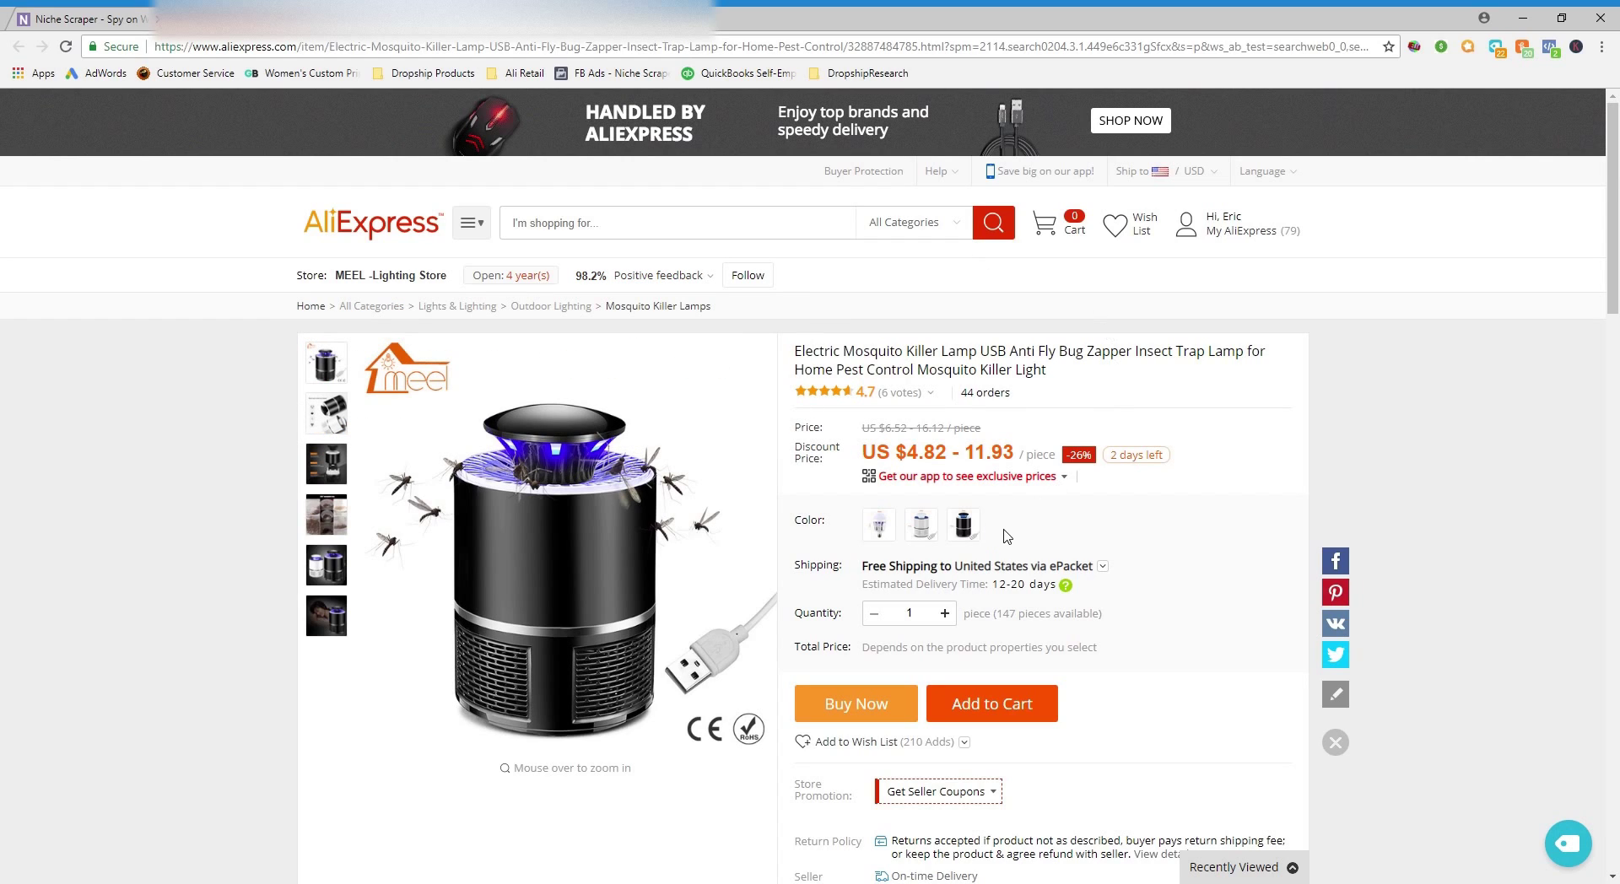
drag(1030, 404, 945, 406)
Return to Niche Scraper's gadget results and scroll down to tomorrowstuff.com's best sellers
click(147, 14)
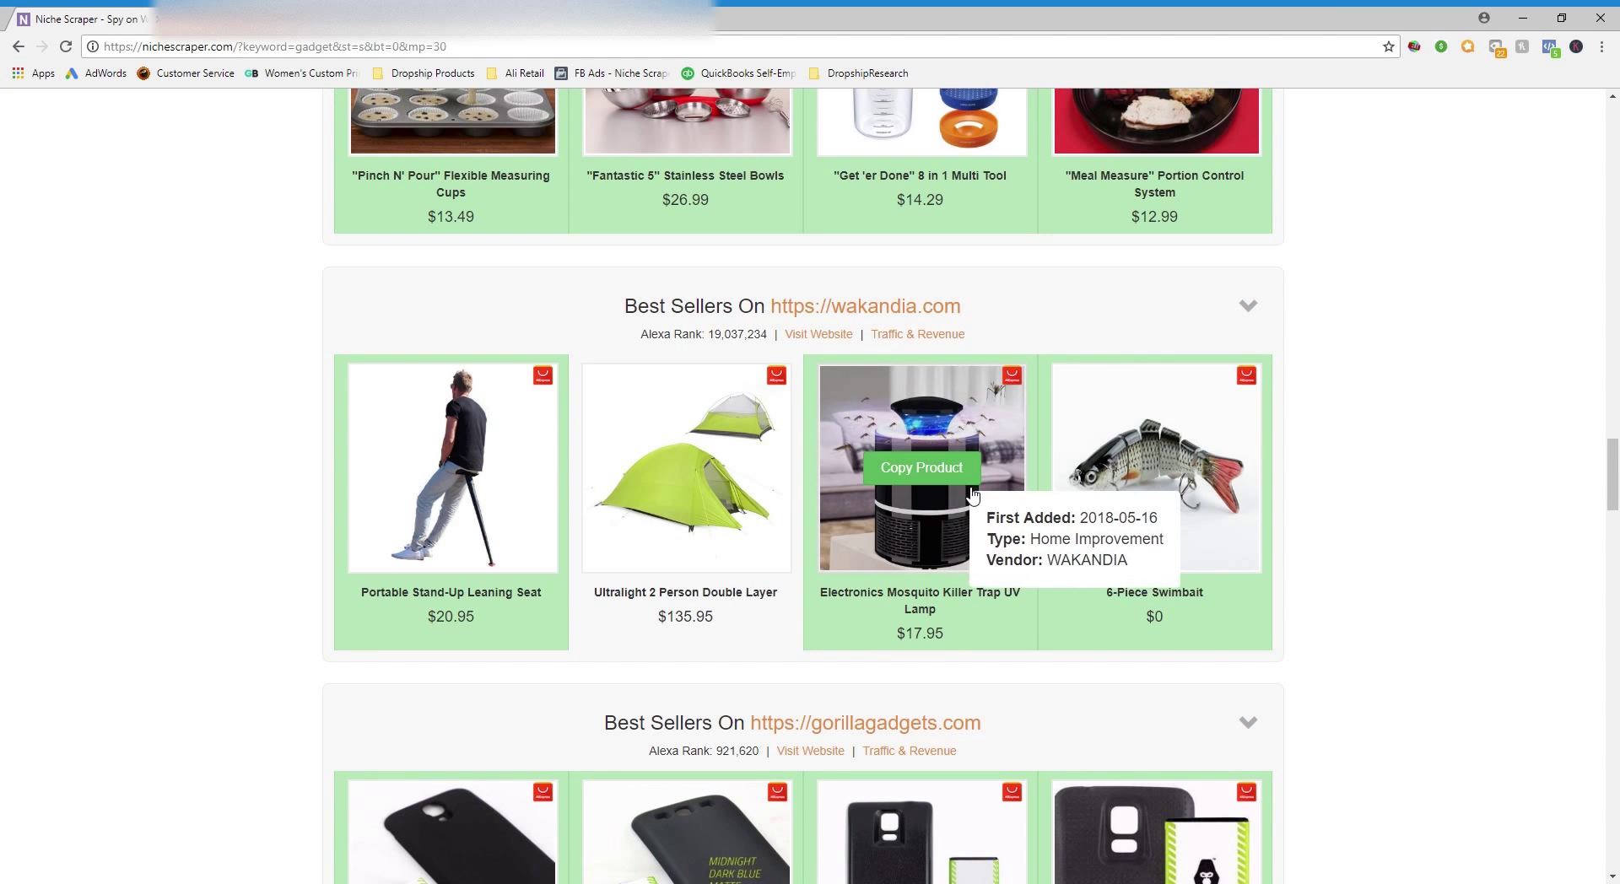
scroll(295, 268, down, 4)
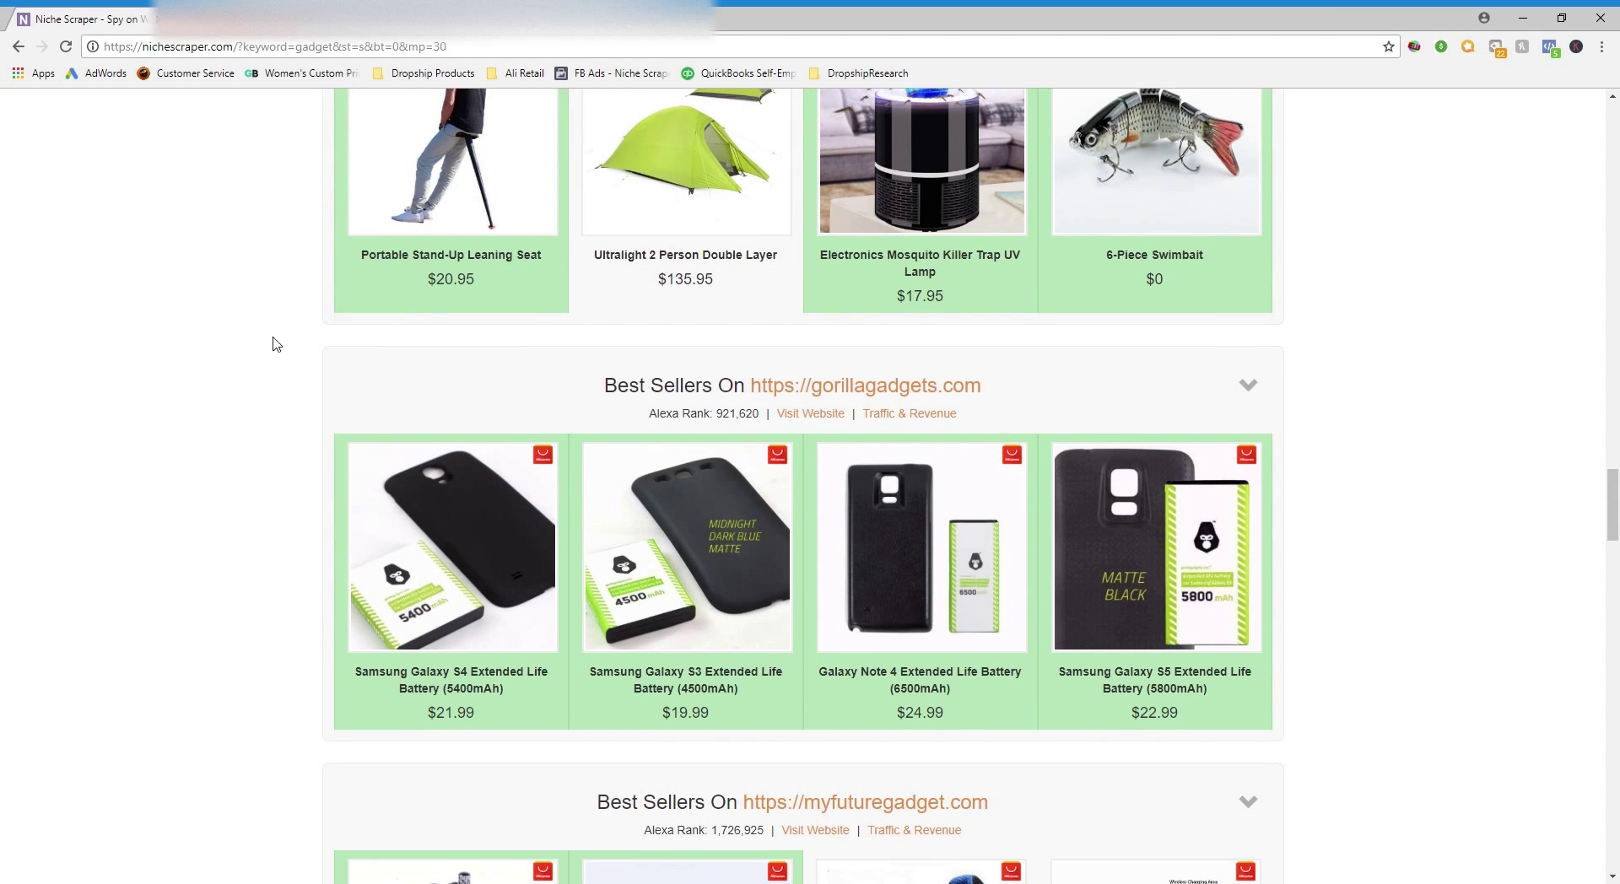
drag(1613, 505, 1613, 555)
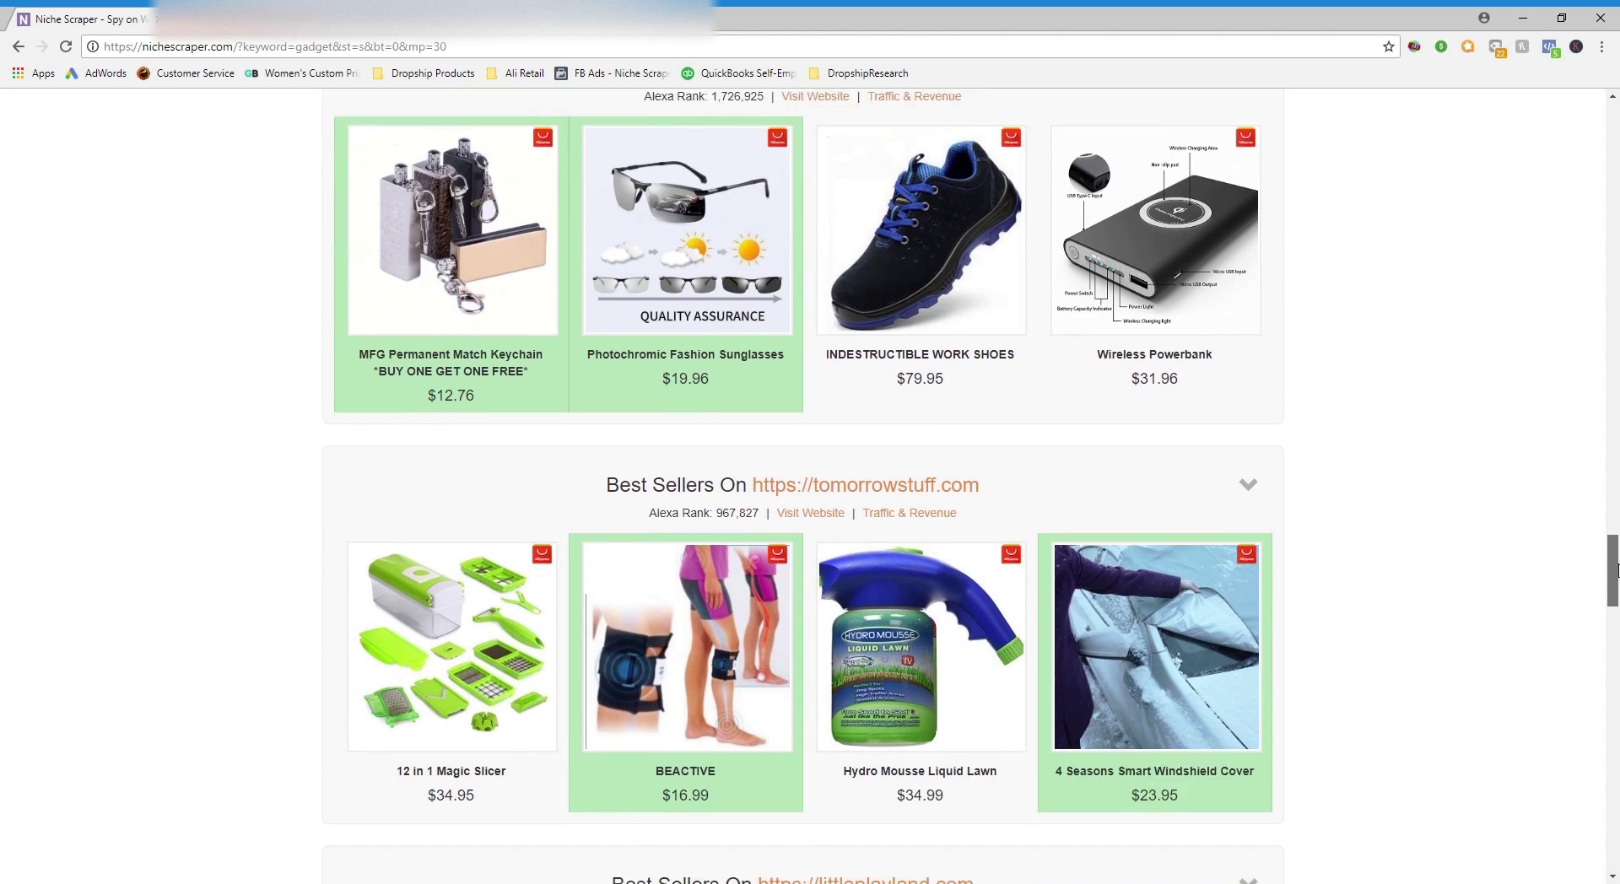
drag(1613, 555, 1613, 578)
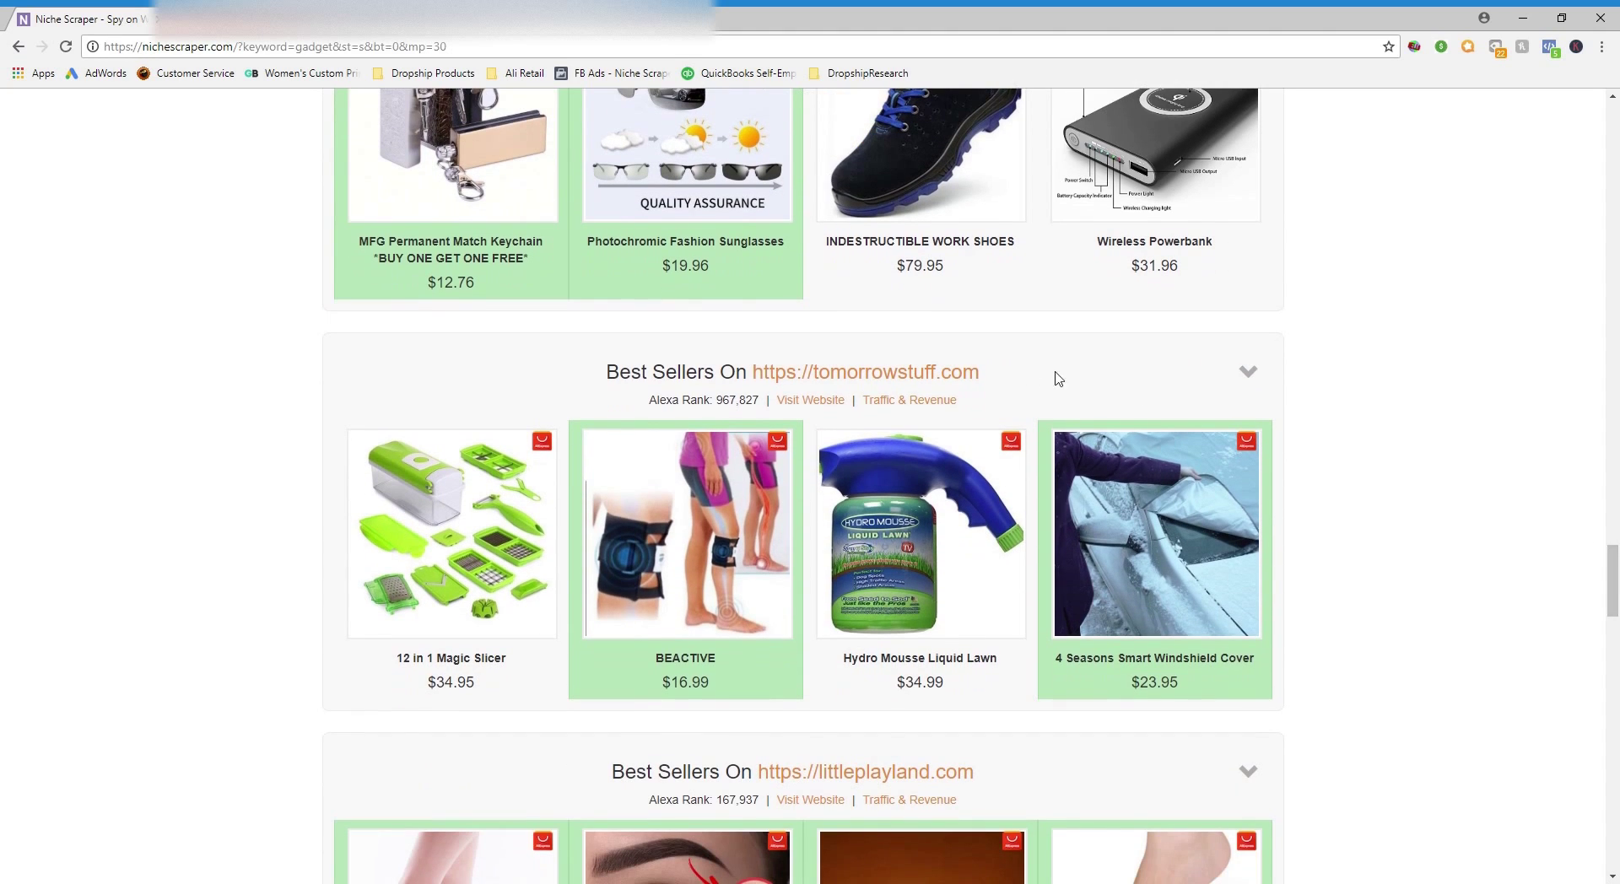
Open the Traffic & Revenue analysis for tomorrowstuff.com and scroll through it
click(943, 402)
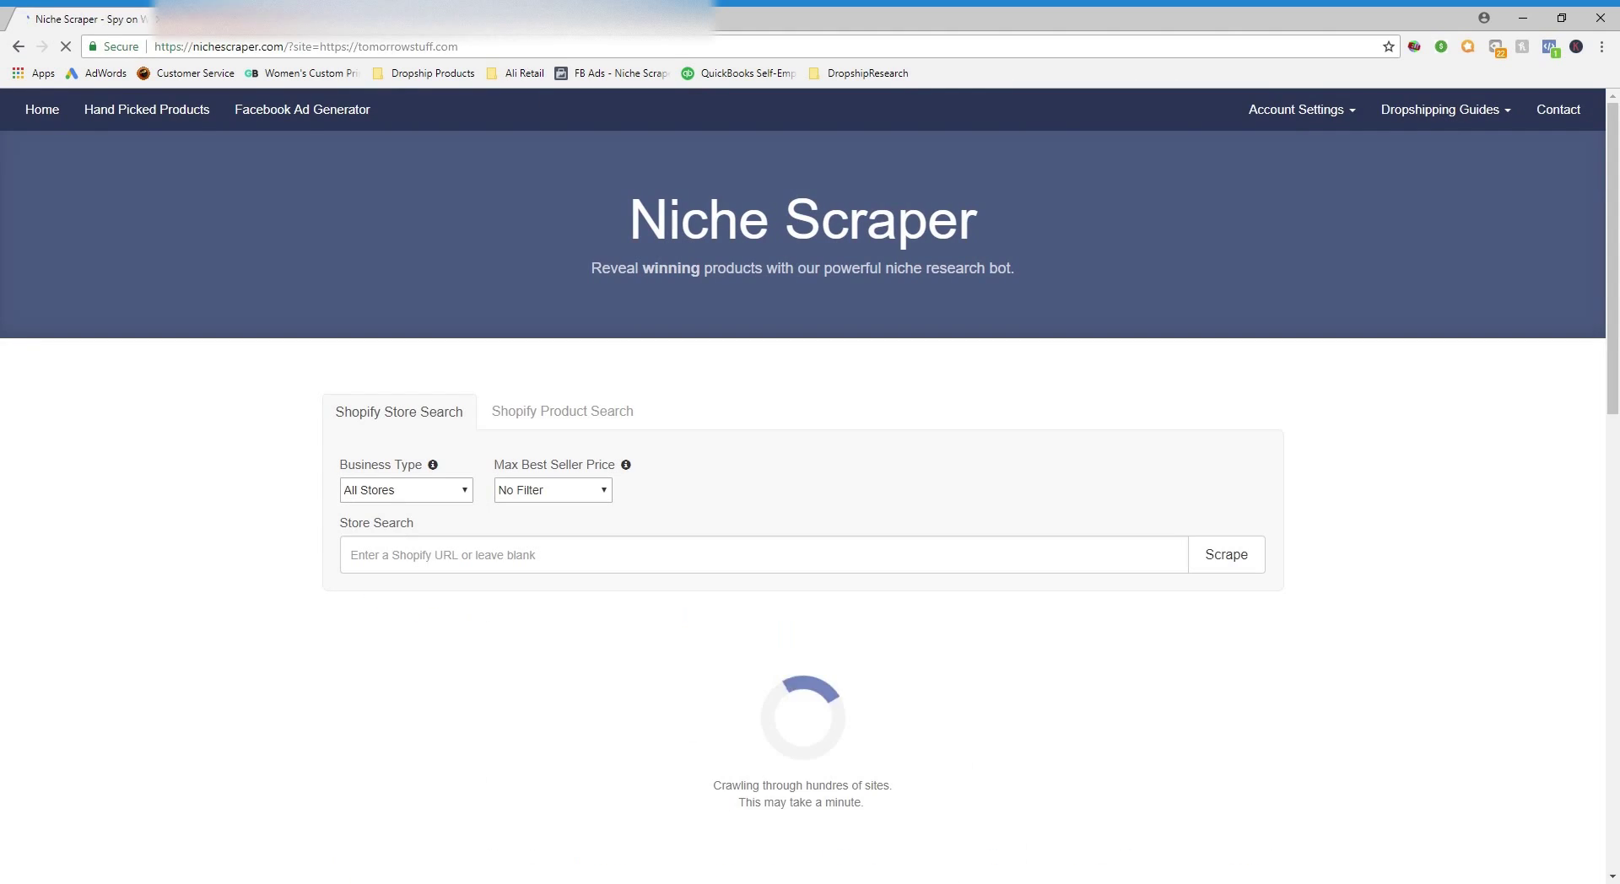
scroll(326, 216, down, 3)
scroll(326, 228, down, 2)
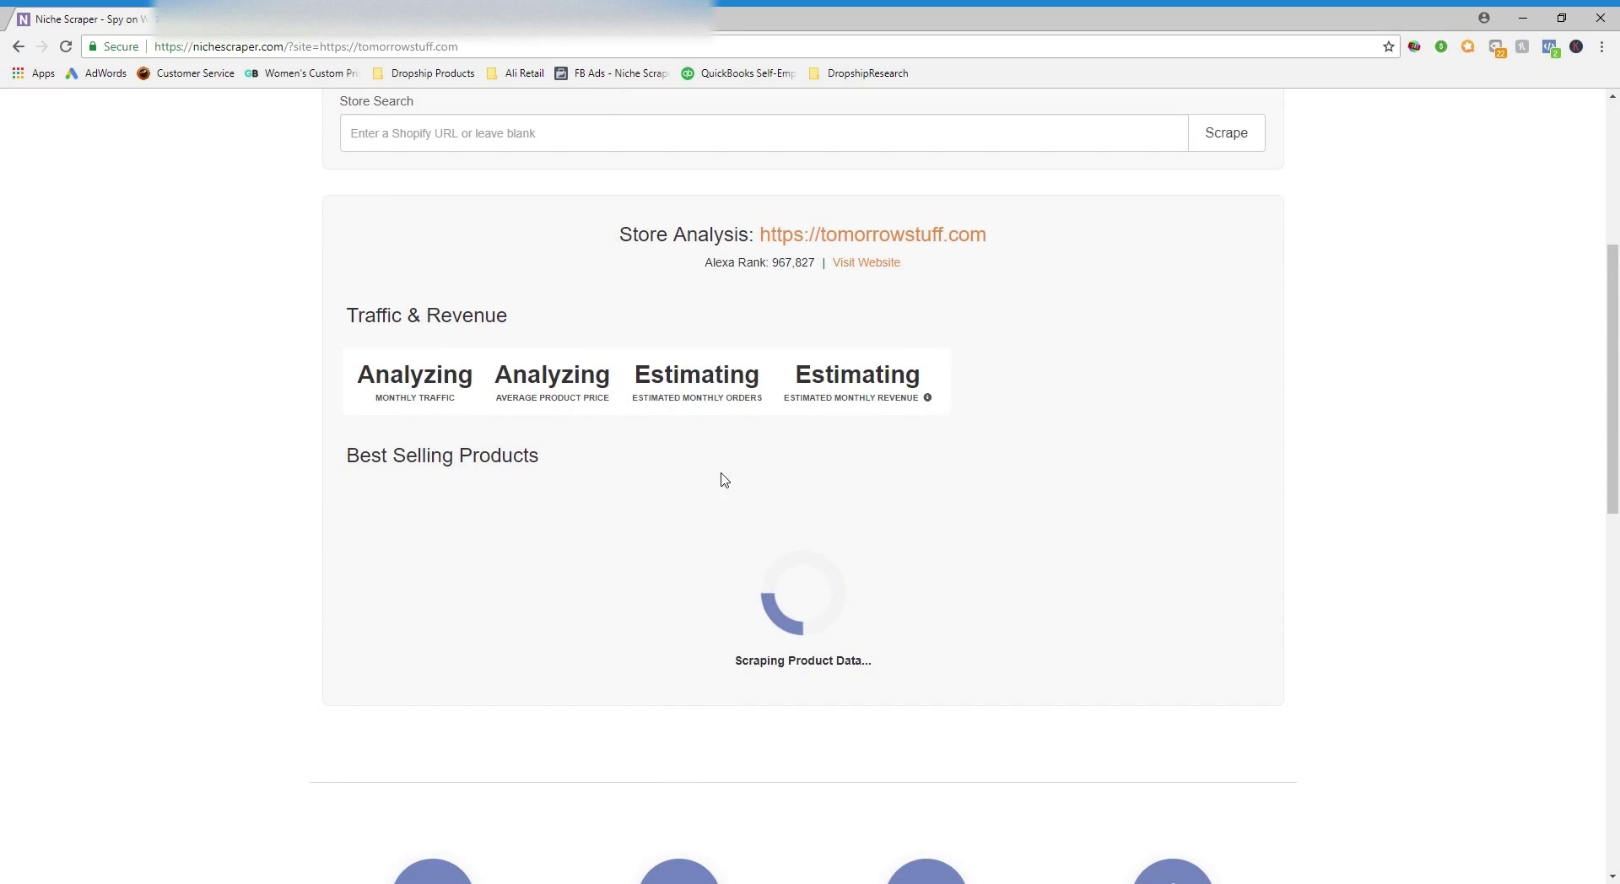
scroll(217, 614, down, 1)
scroll(217, 613, down, 5)
scroll(217, 614, down, 2)
scroll(217, 613, up, 5)
scroll(337, 573, up, 2)
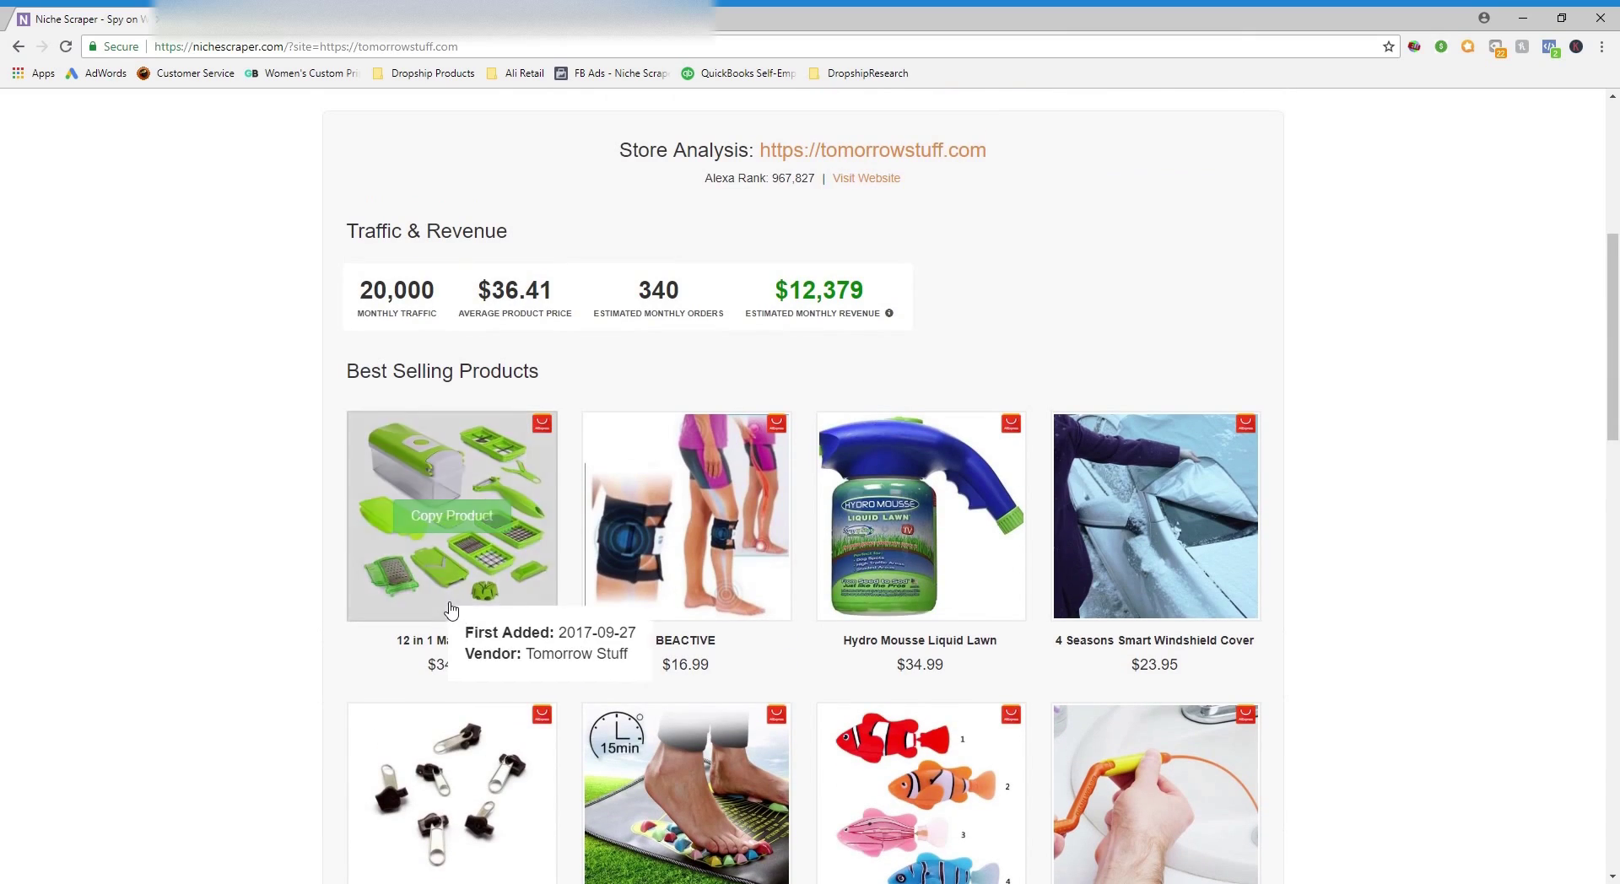
scroll(759, 540, up, 2)
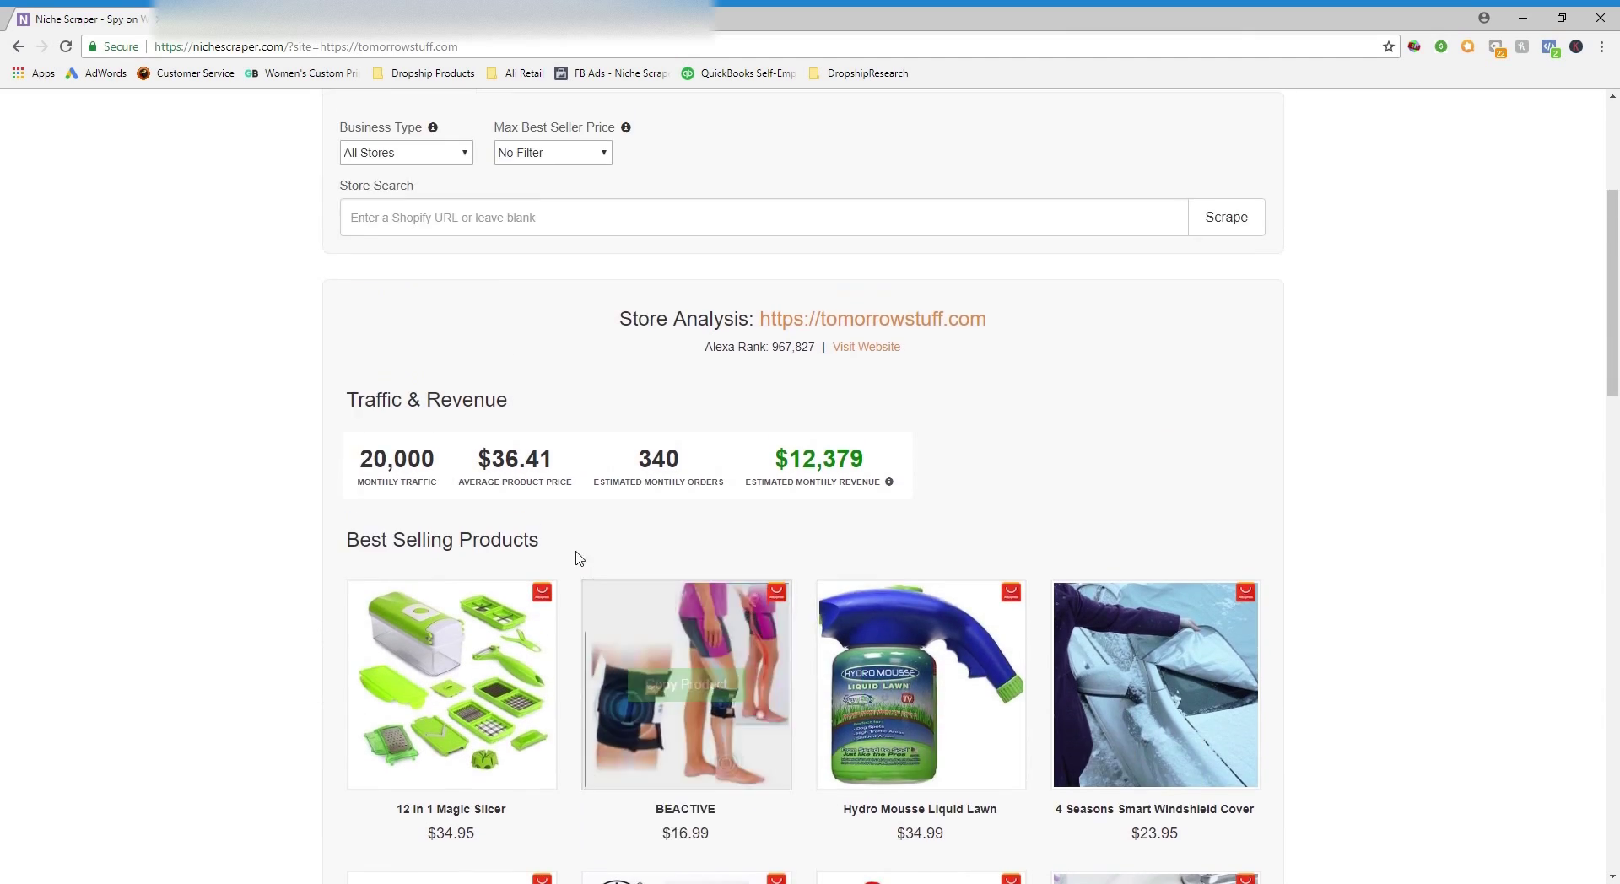
Highlight 20,000 monthly traffic, $36.41 average price, 340 orders and $12,379 revenue, then switch to product search
drag(456, 468, 355, 460)
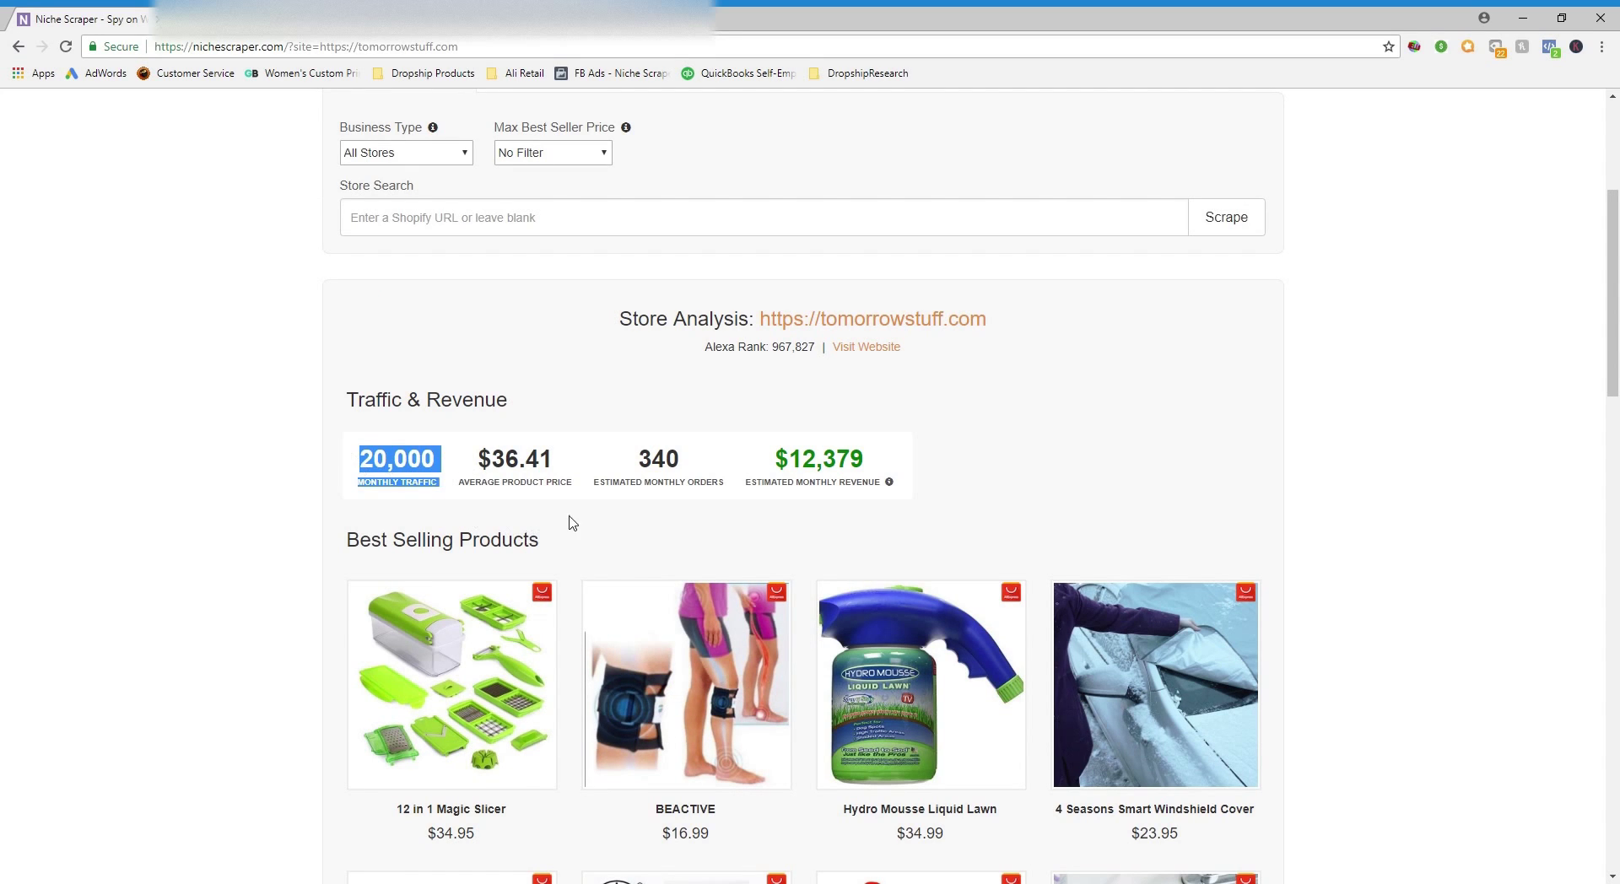
drag(564, 468, 468, 461)
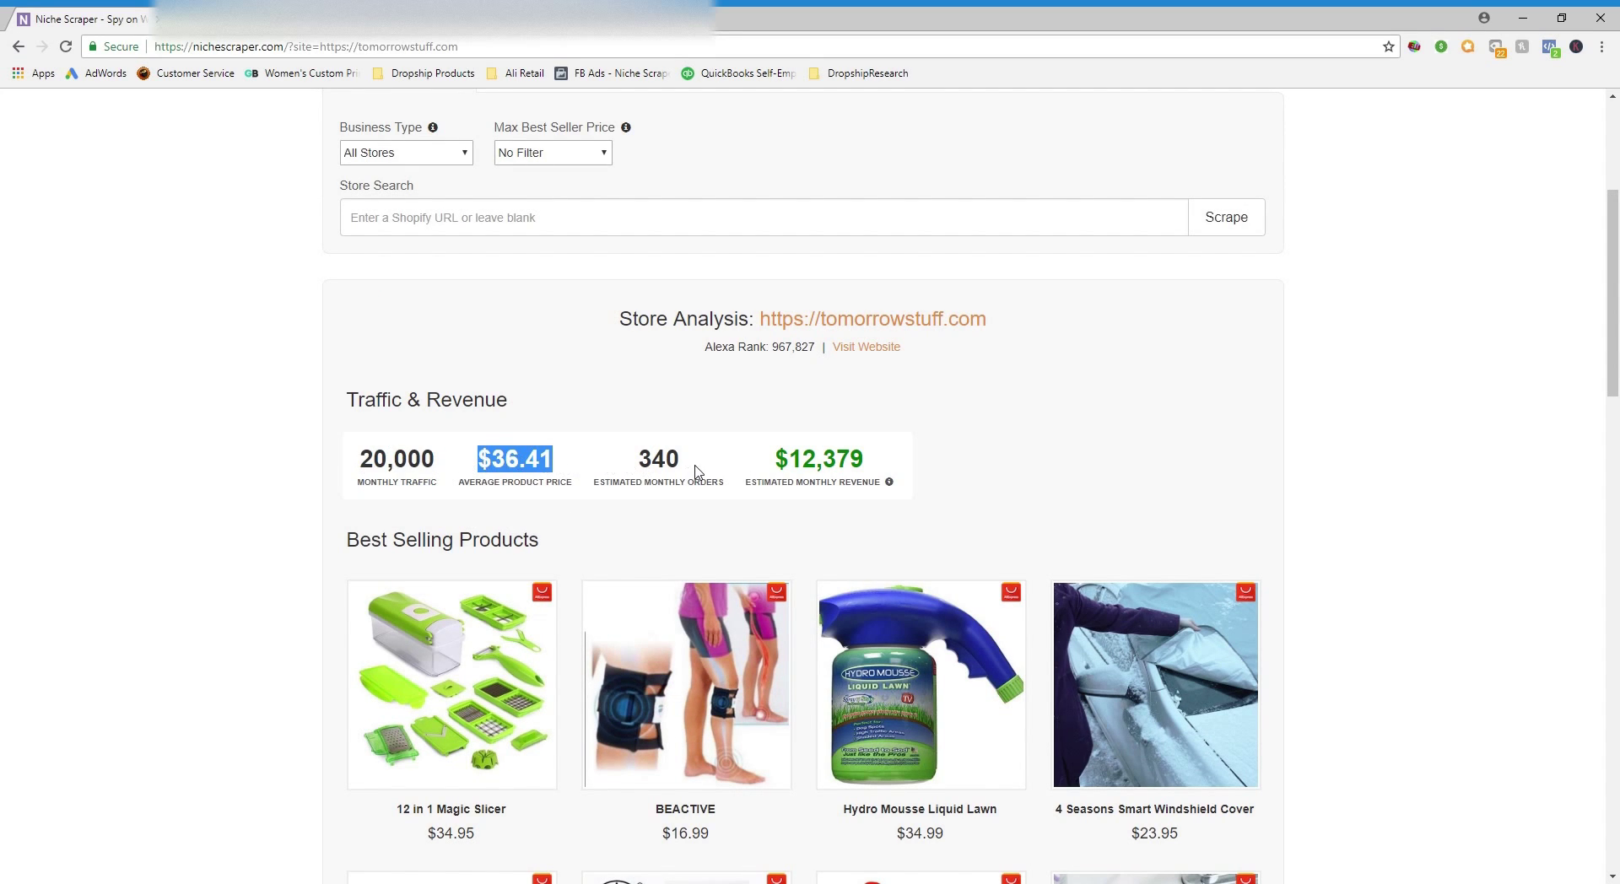
double_click(665, 464)
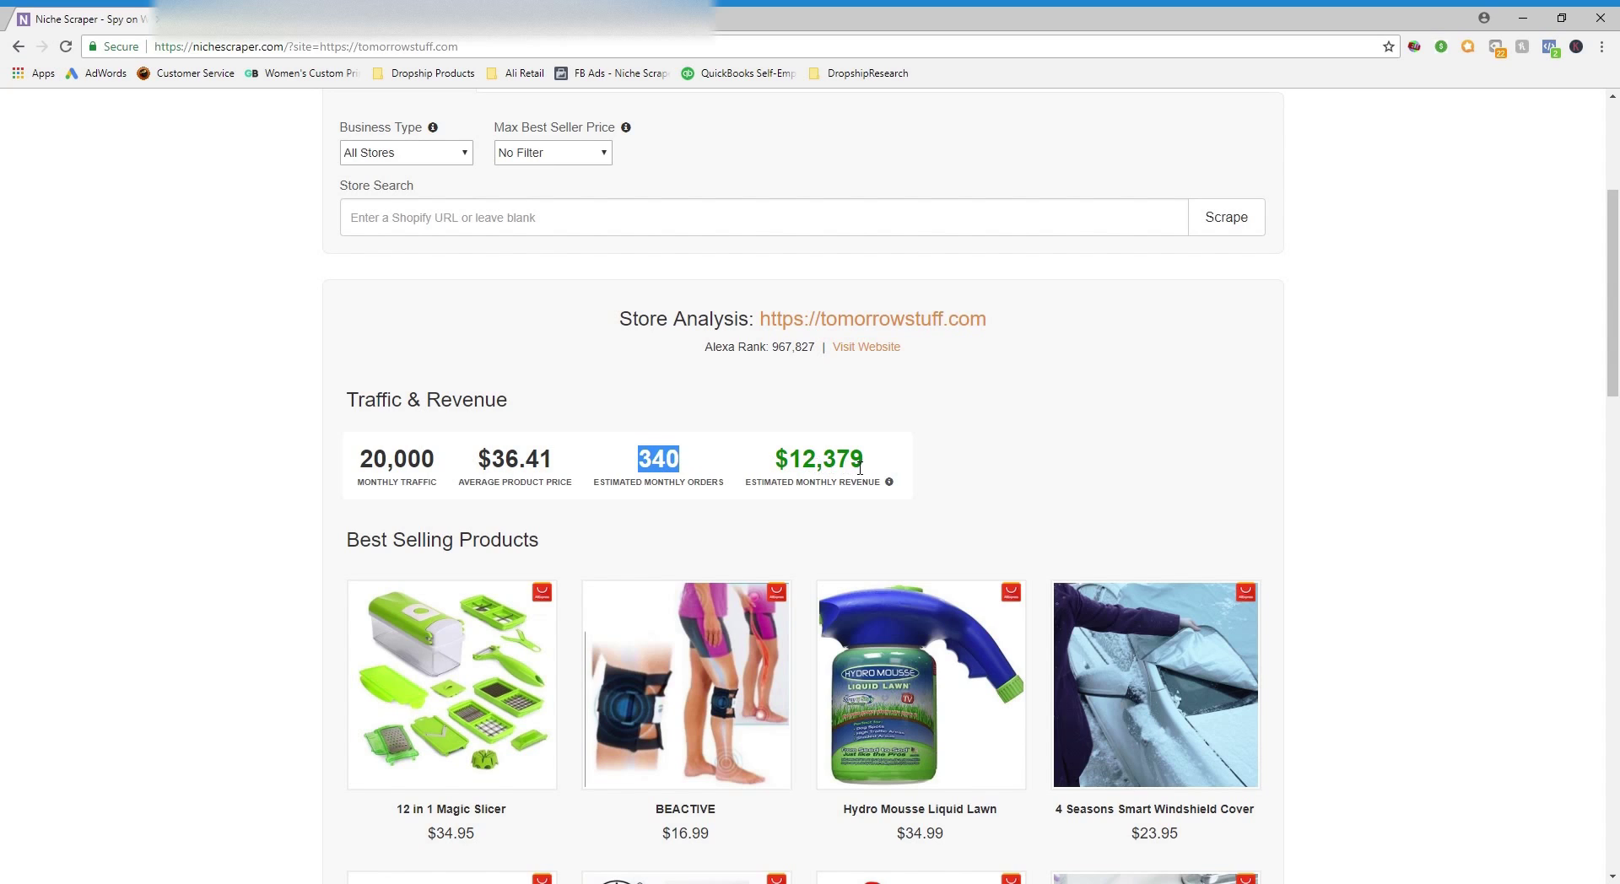
drag(871, 468, 814, 465)
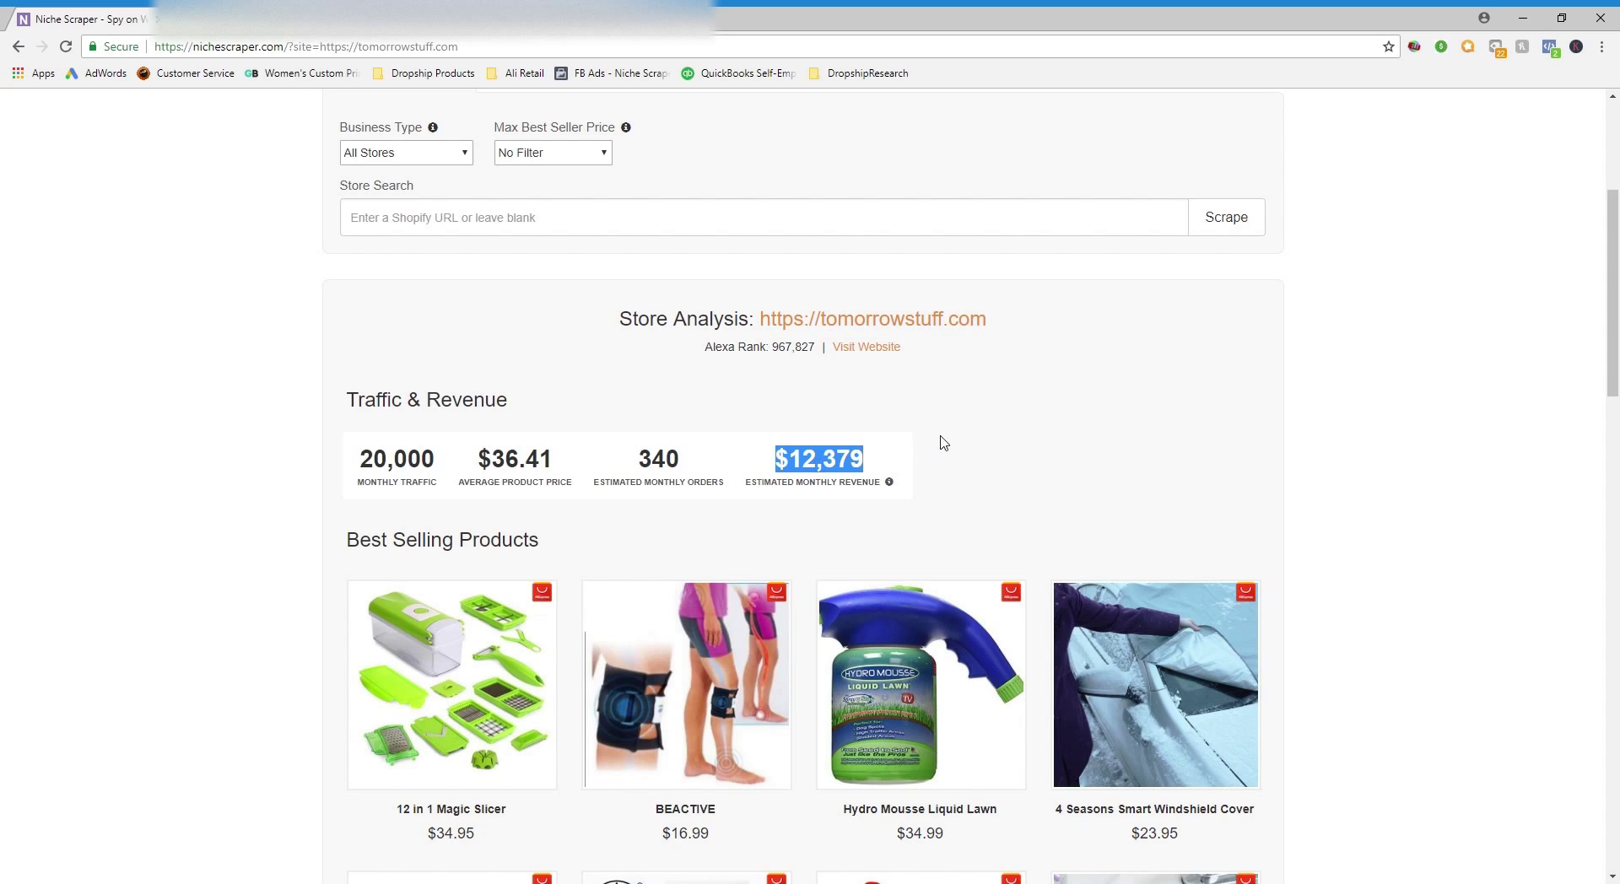
click(970, 442)
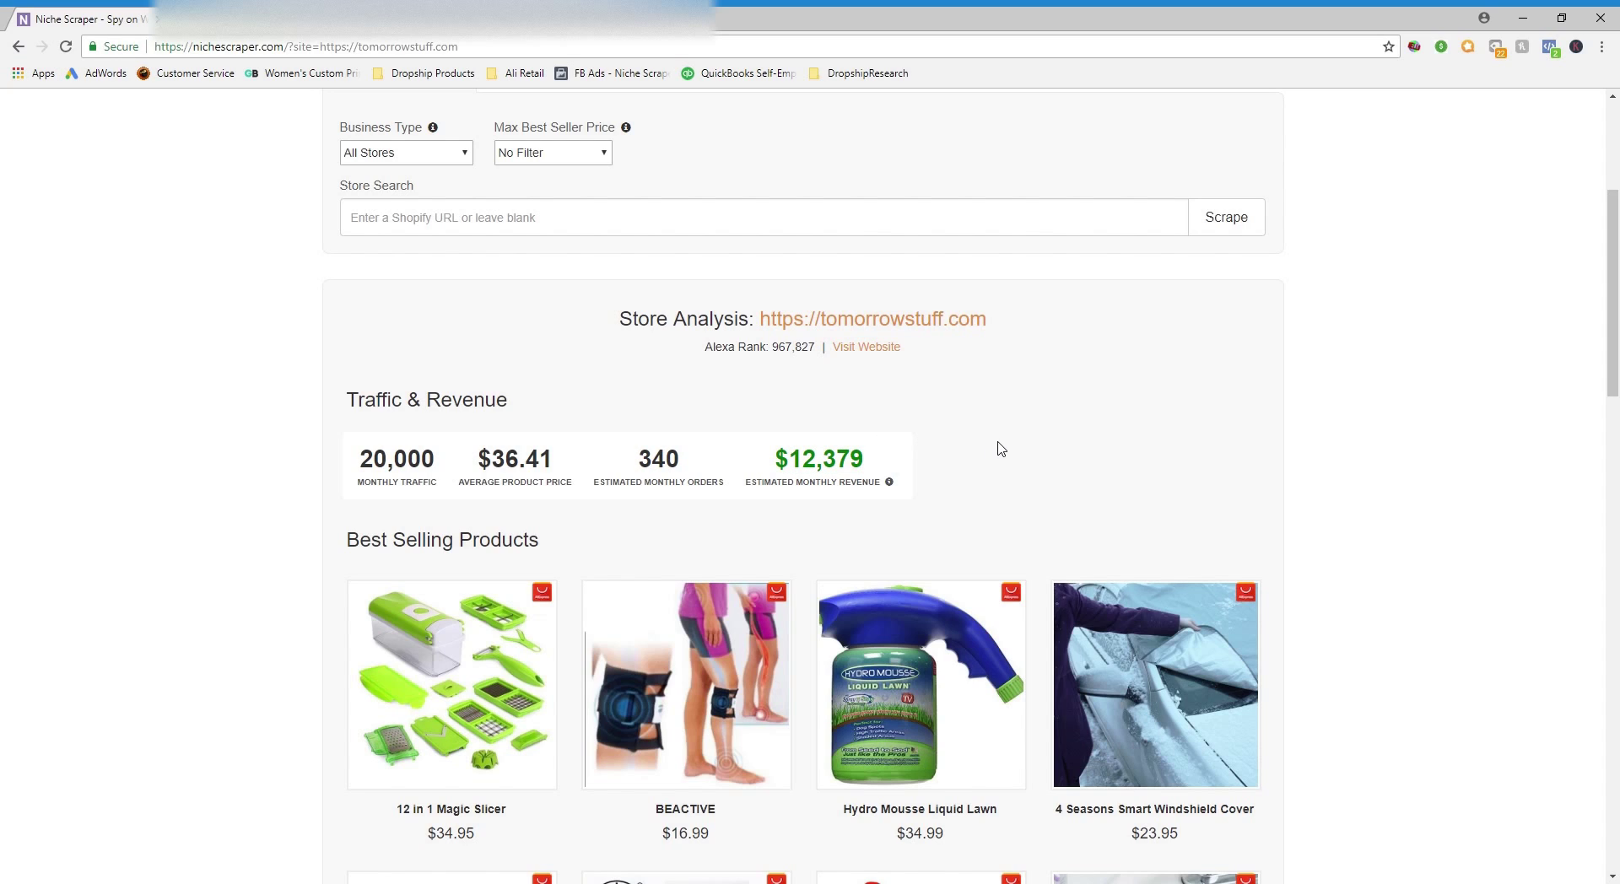
scroll(1084, 469, up, 2)
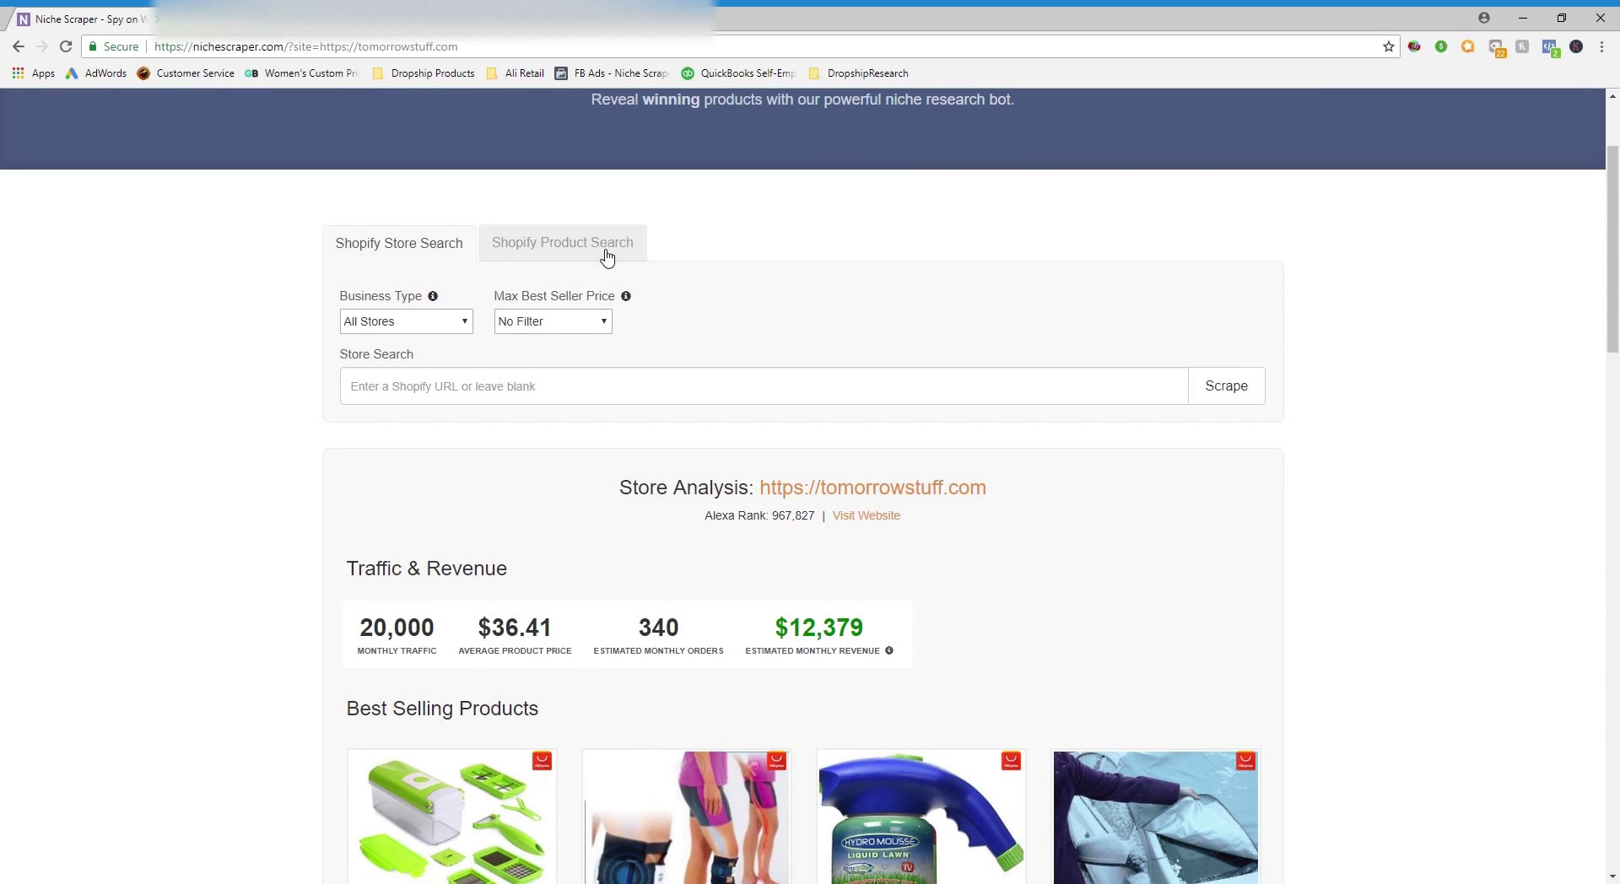
click(606, 257)
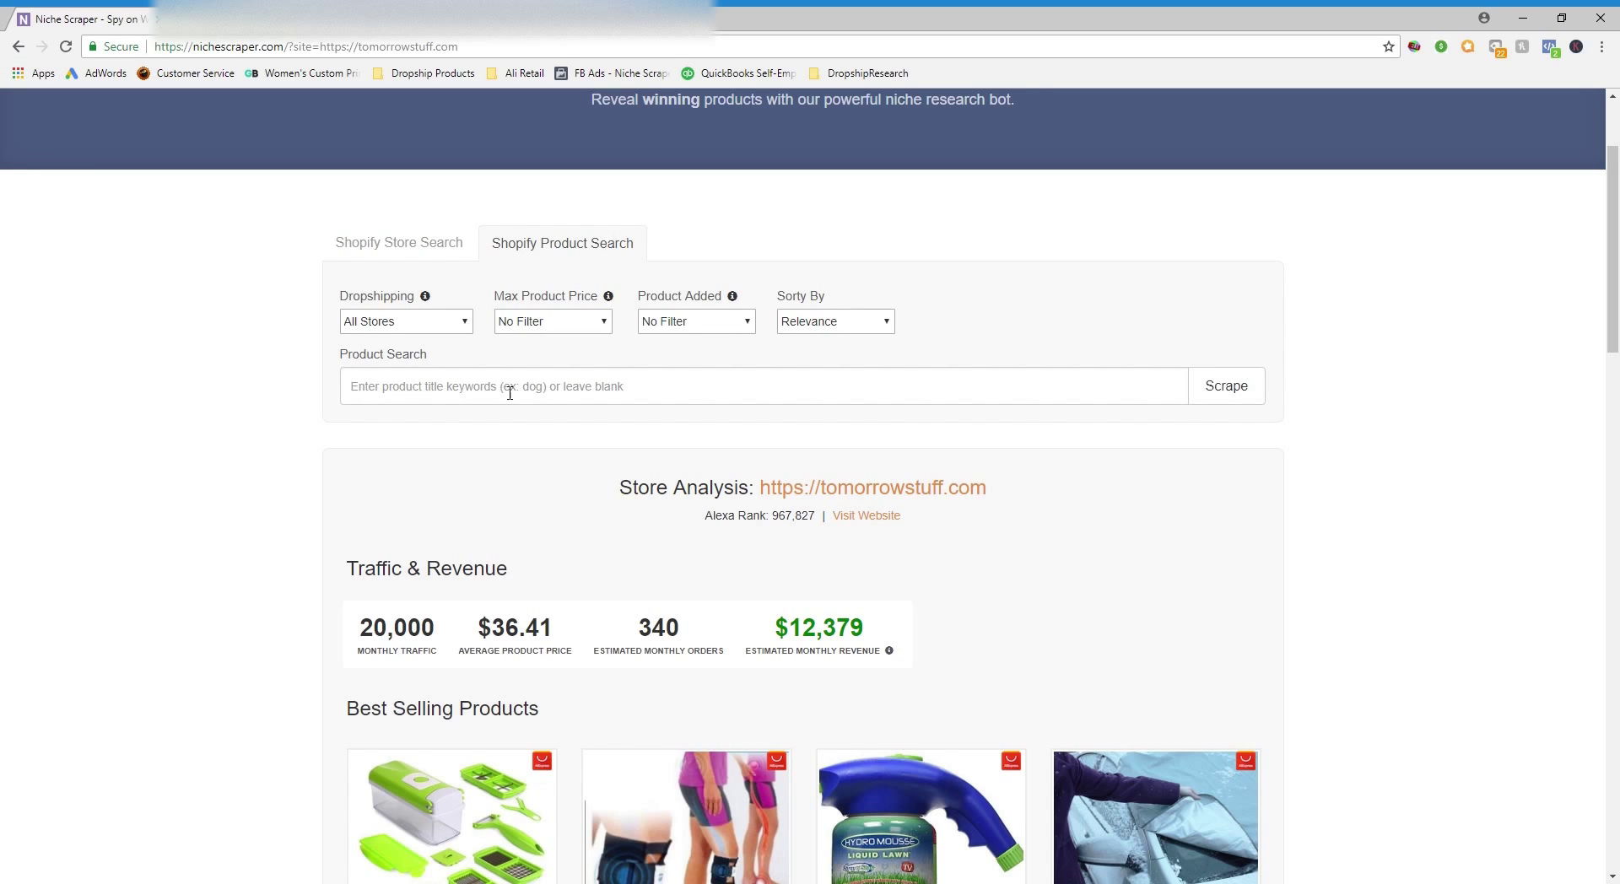
Search 'dog' products capped at $100, added under 1 month ago, sorted by Store Popularity
click(509, 393)
text(dog)
click(287, 413)
click(583, 324)
click(551, 435)
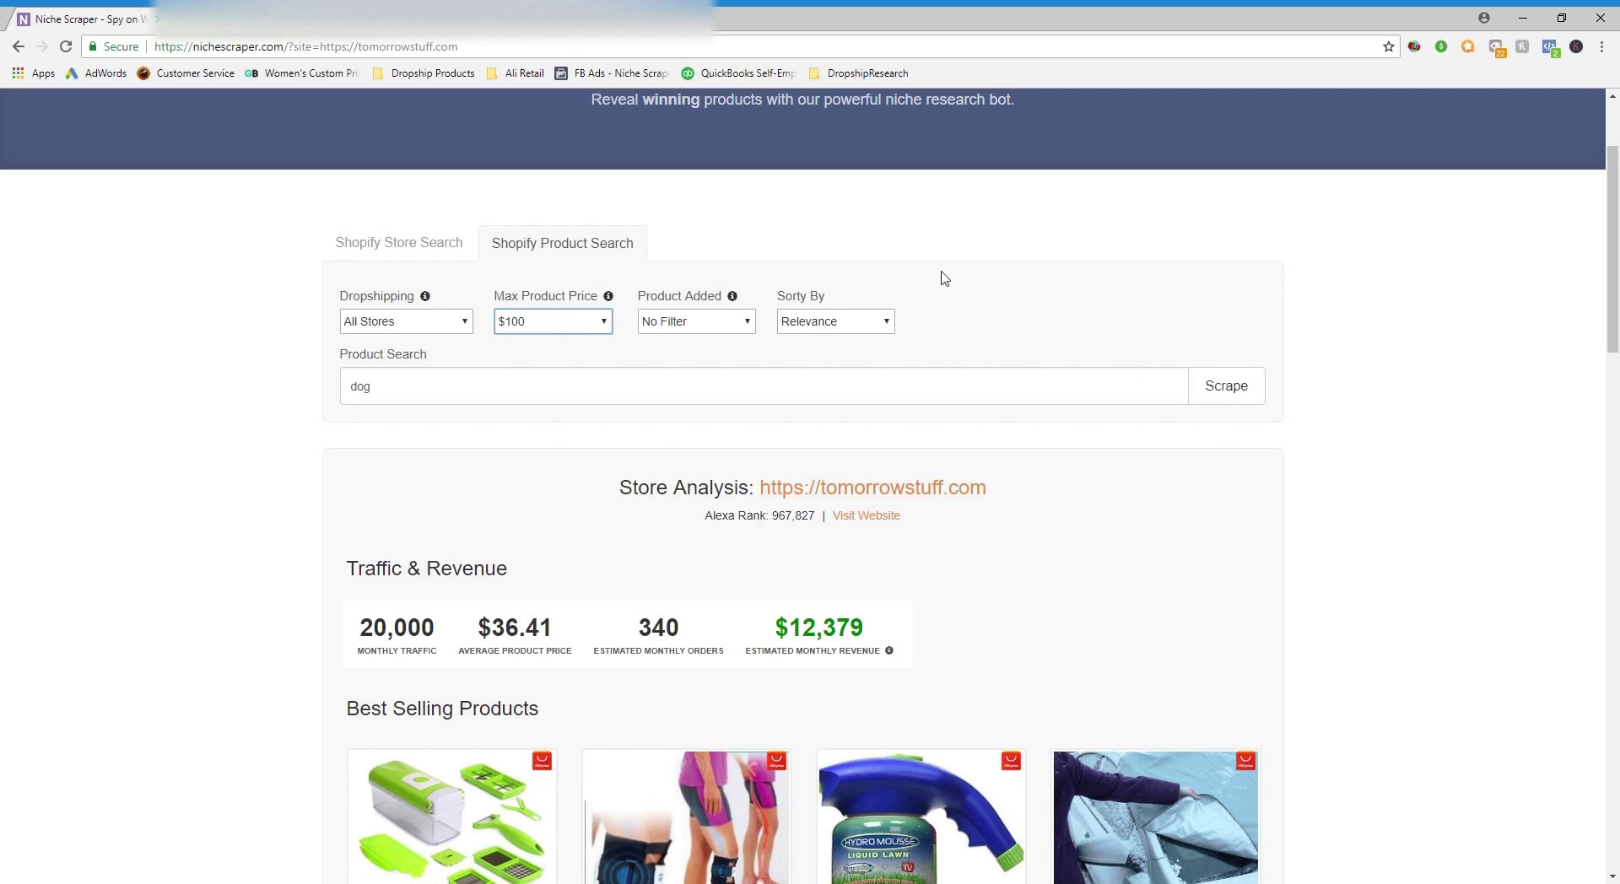
click(747, 327)
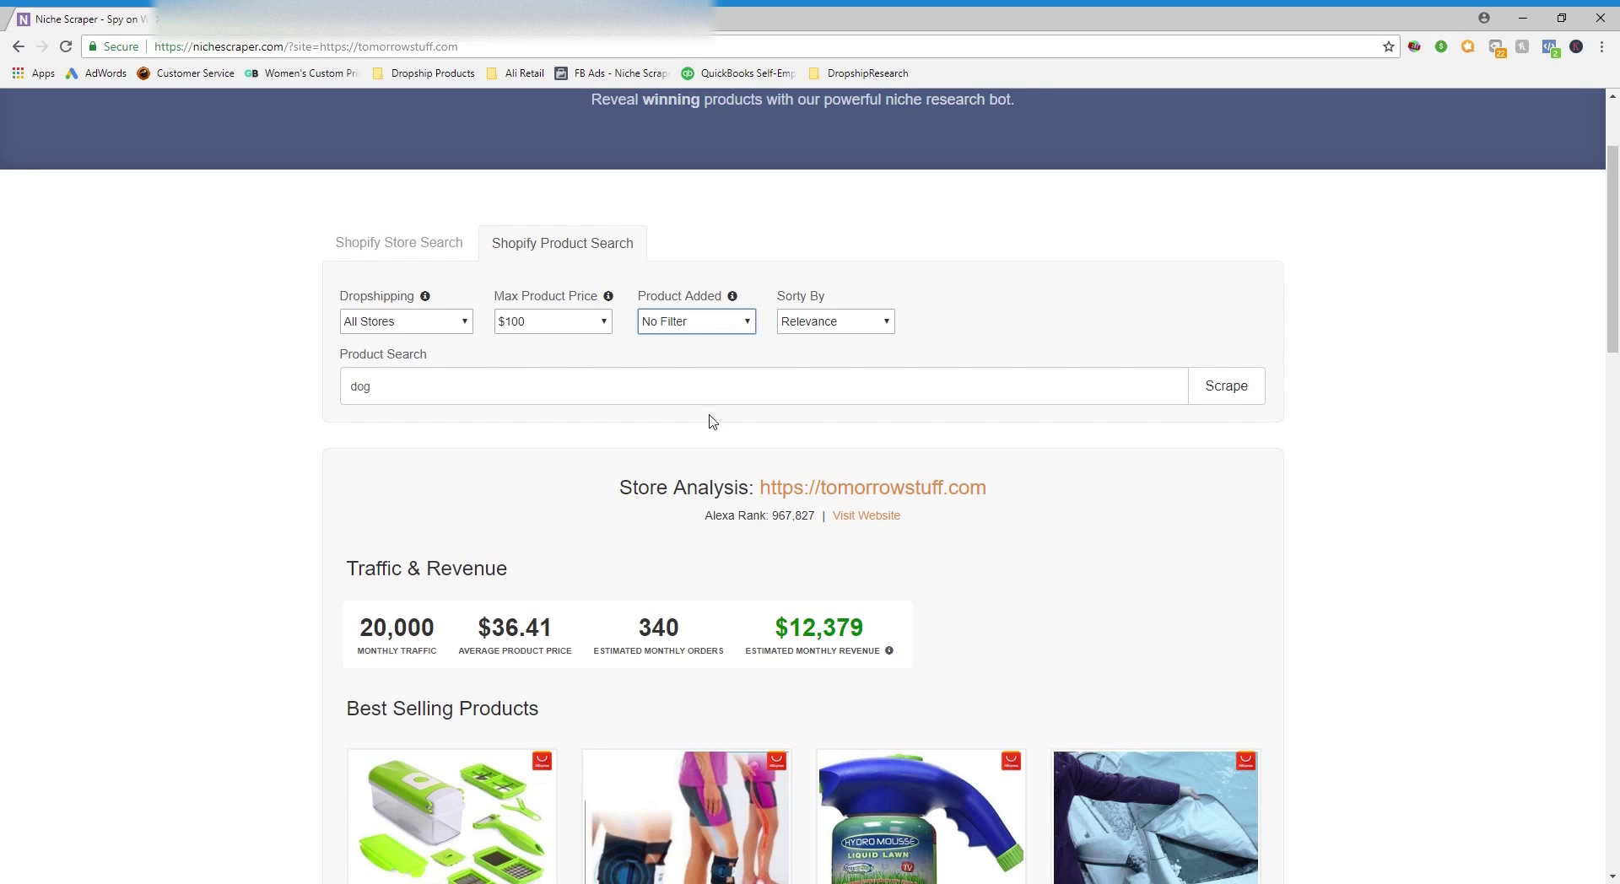
key(Down)
click(823, 322)
click(830, 363)
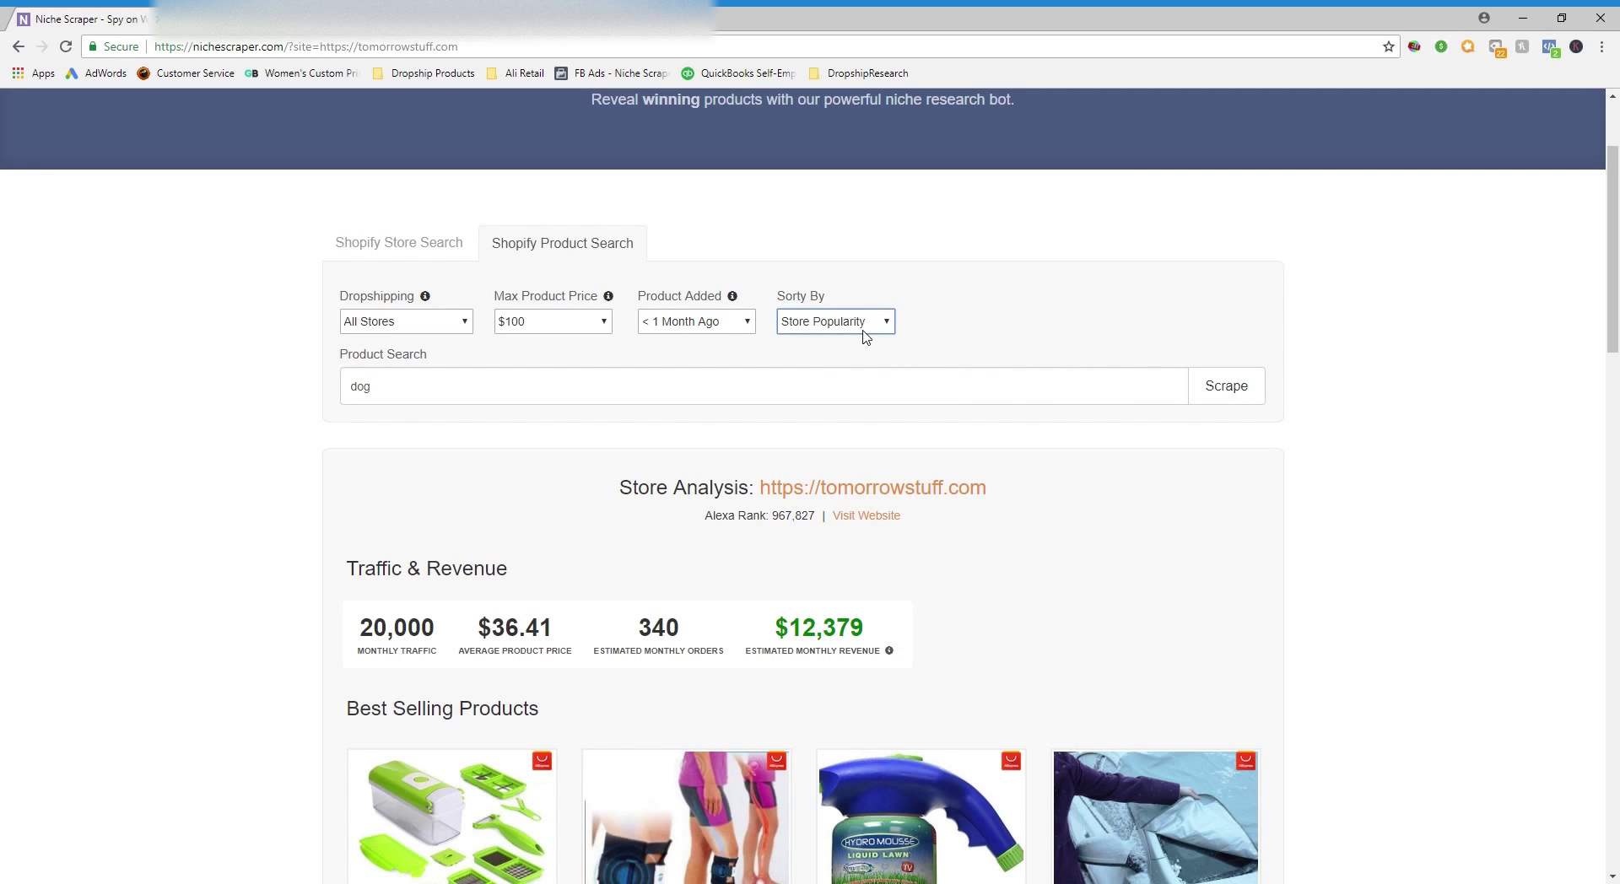
Scrape the filtered dog product search and scroll down the results
click(1233, 387)
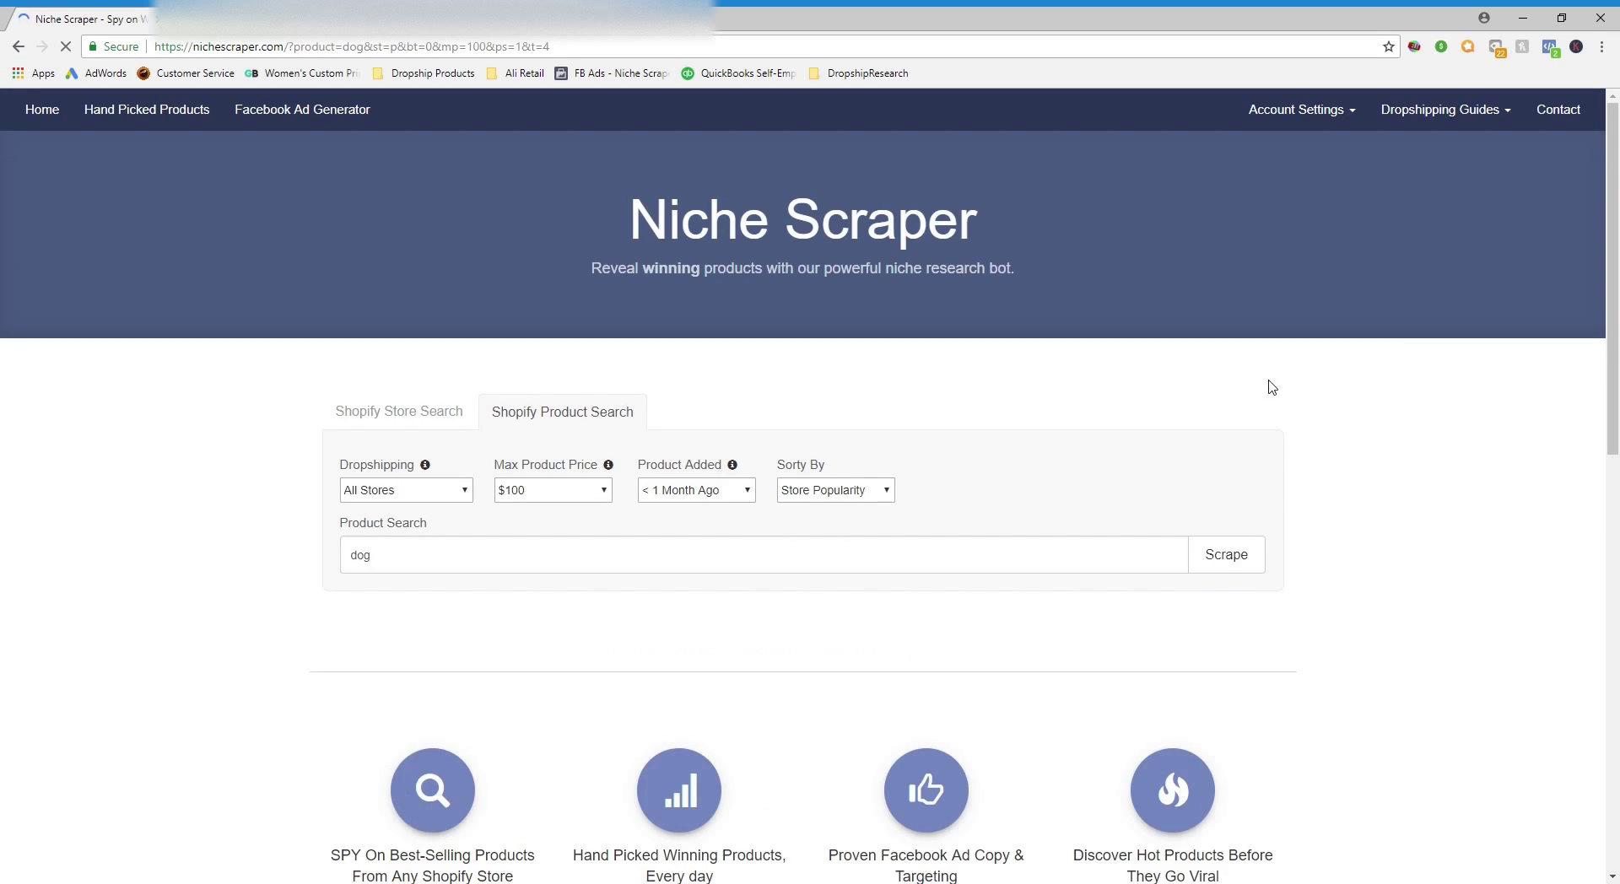
scroll(1432, 468, down, 1)
scroll(1433, 468, down, 1)
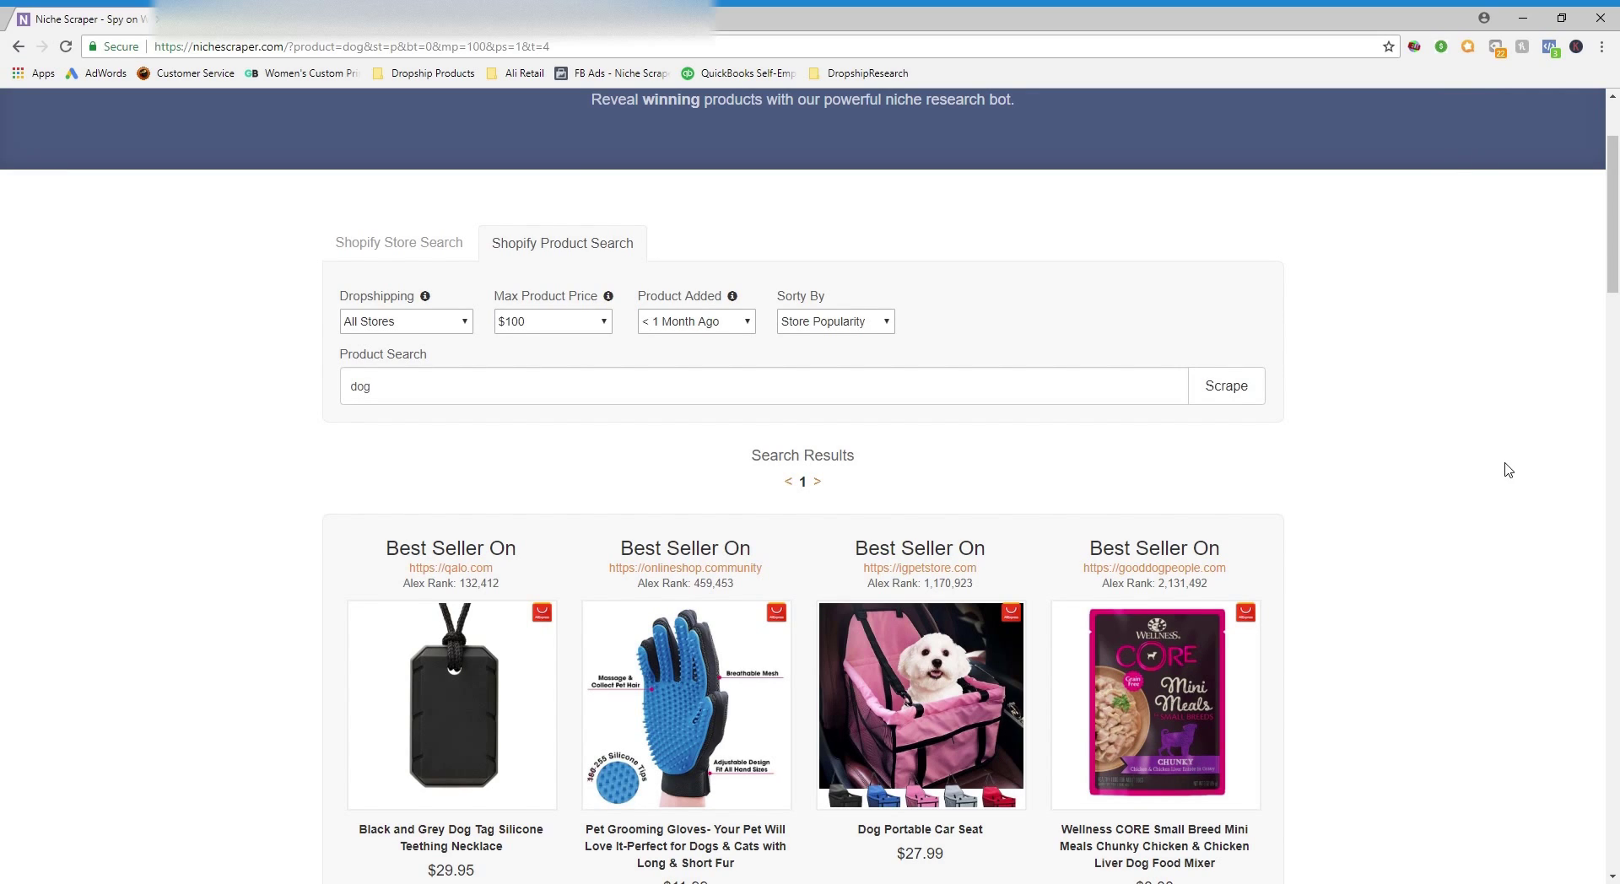
scroll(1508, 470, down, 3)
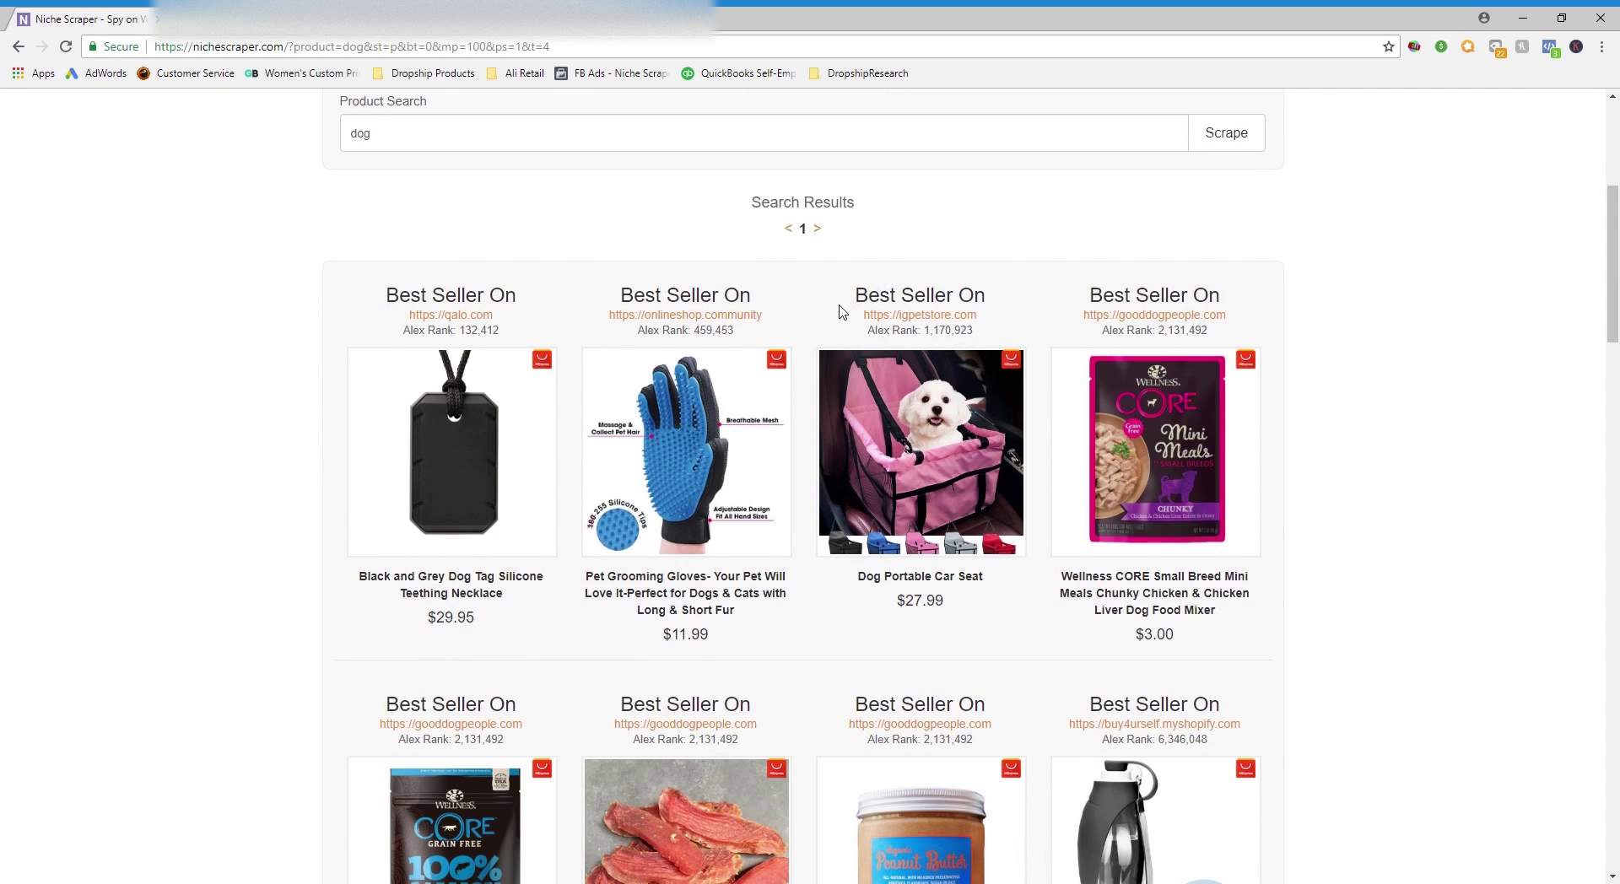
mouse_move(686, 452)
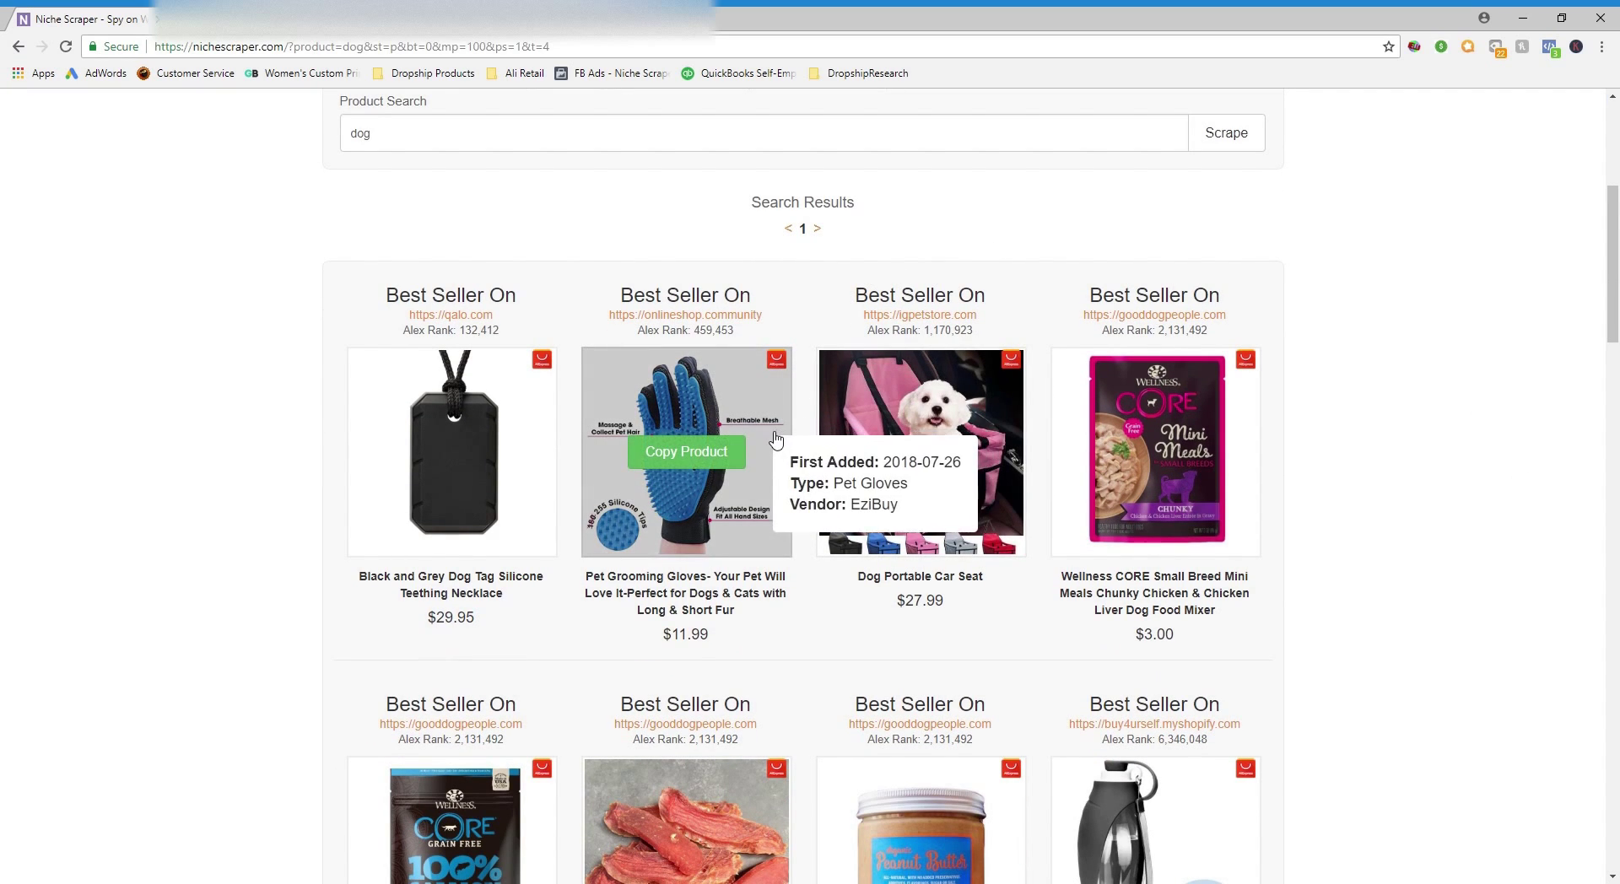
Highlight the grooming gloves' $11.99 price and store rank, then browse further results
drag(710, 643, 665, 651)
drag(746, 331, 706, 335)
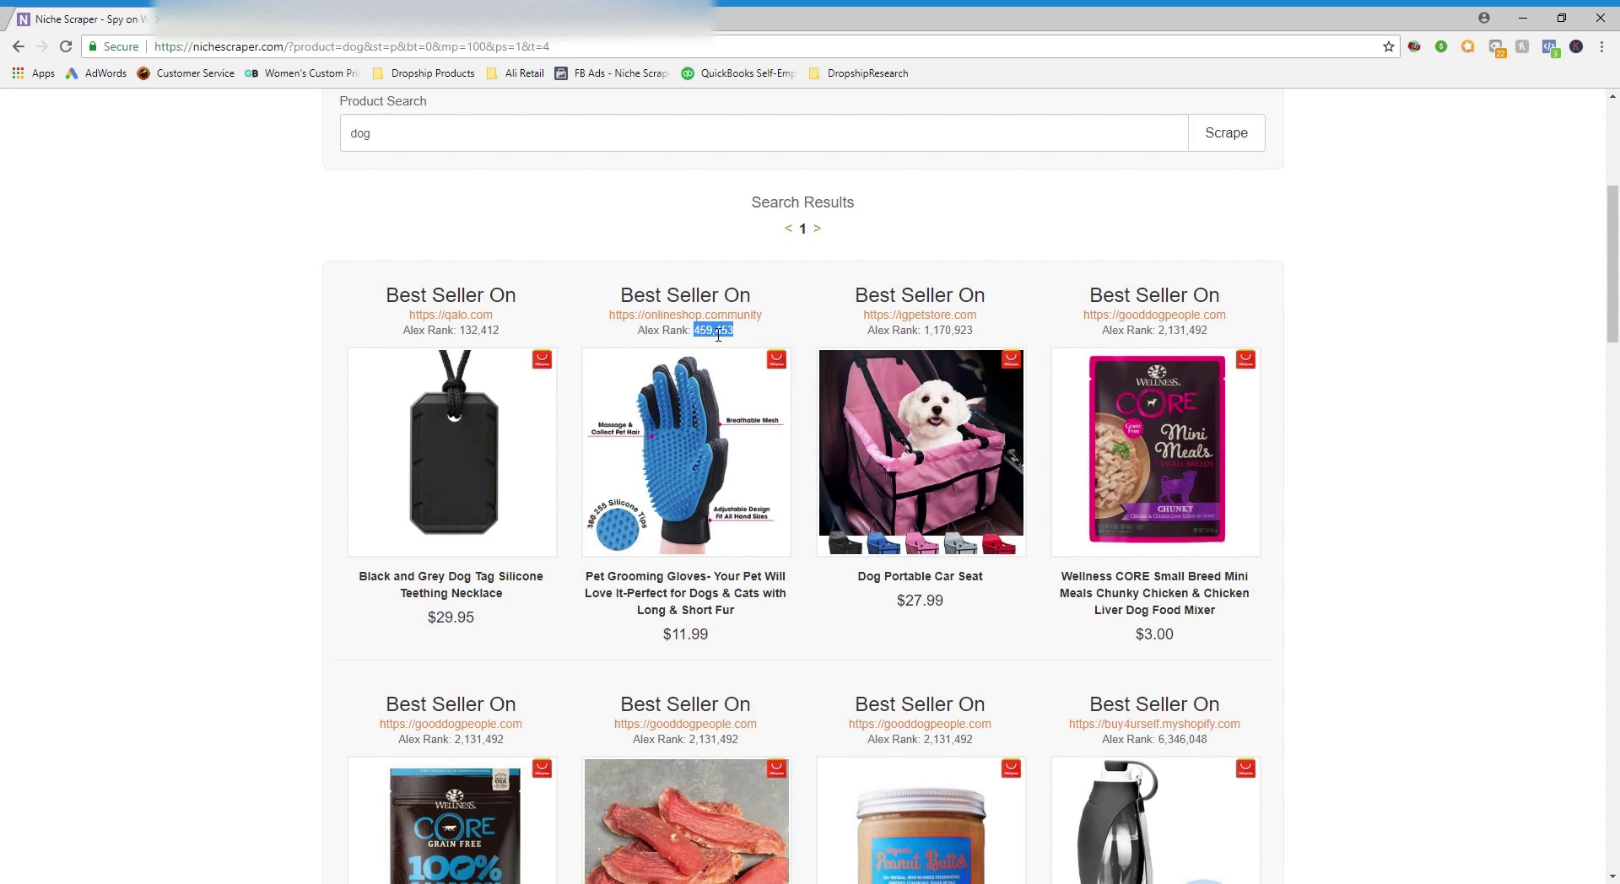
click(717, 336)
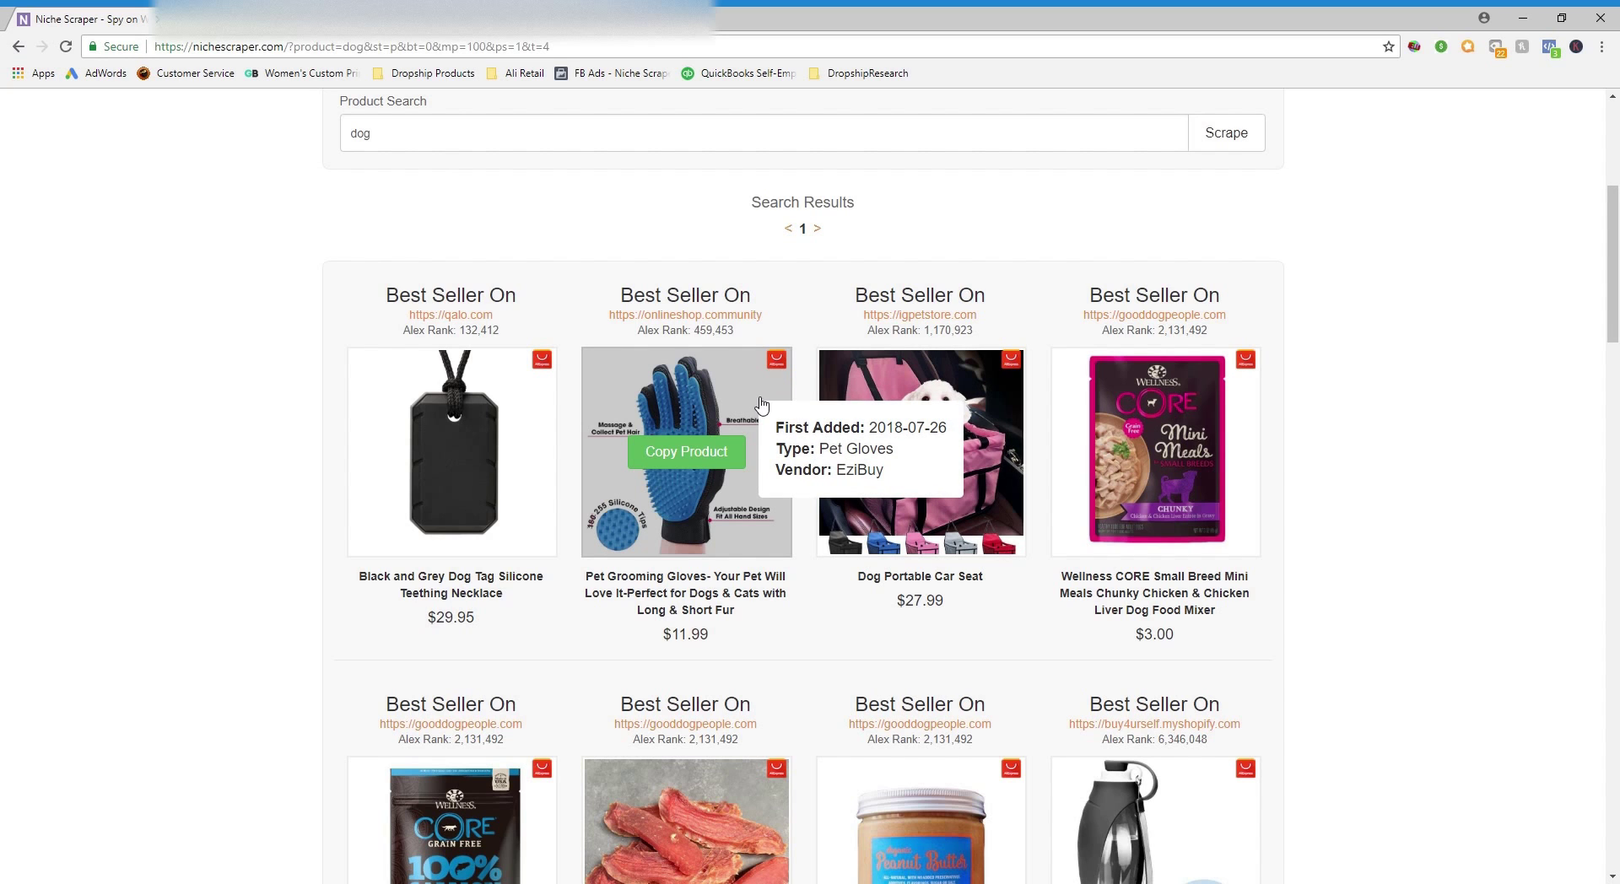
scroll(1561, 405, down, 3)
scroll(1569, 405, down, 3)
scroll(1510, 421, down, 2)
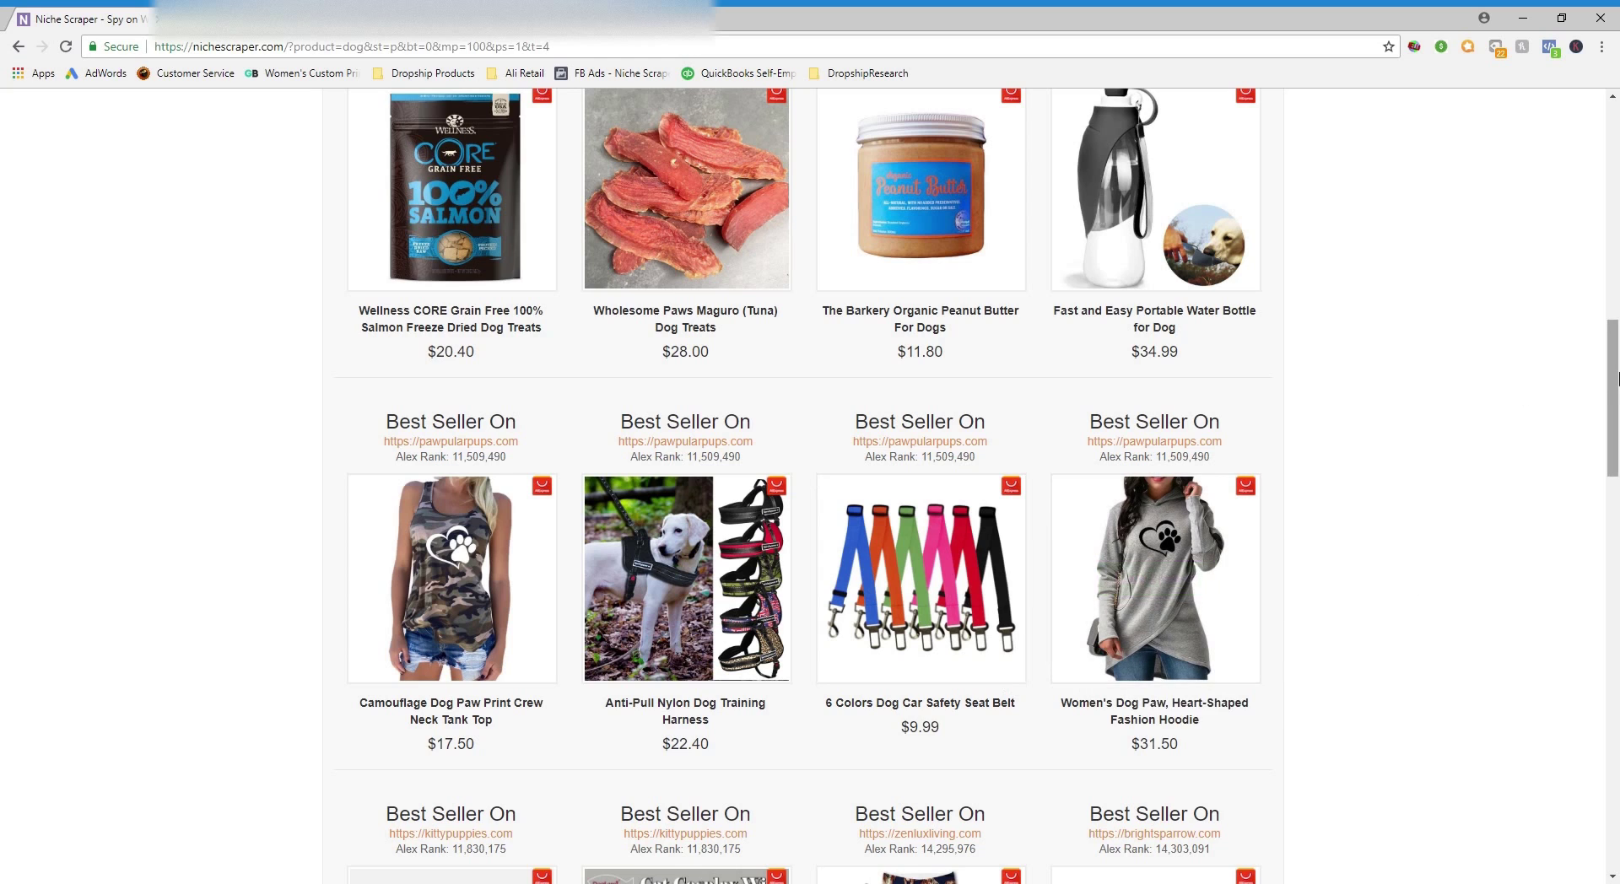
Clear the dog keyword, set Max Price to No Filter and Added to < 2 Weeks Ago, and scrape
drag(1615, 378, 1616, 324)
scroll(1586, 253, up, 8)
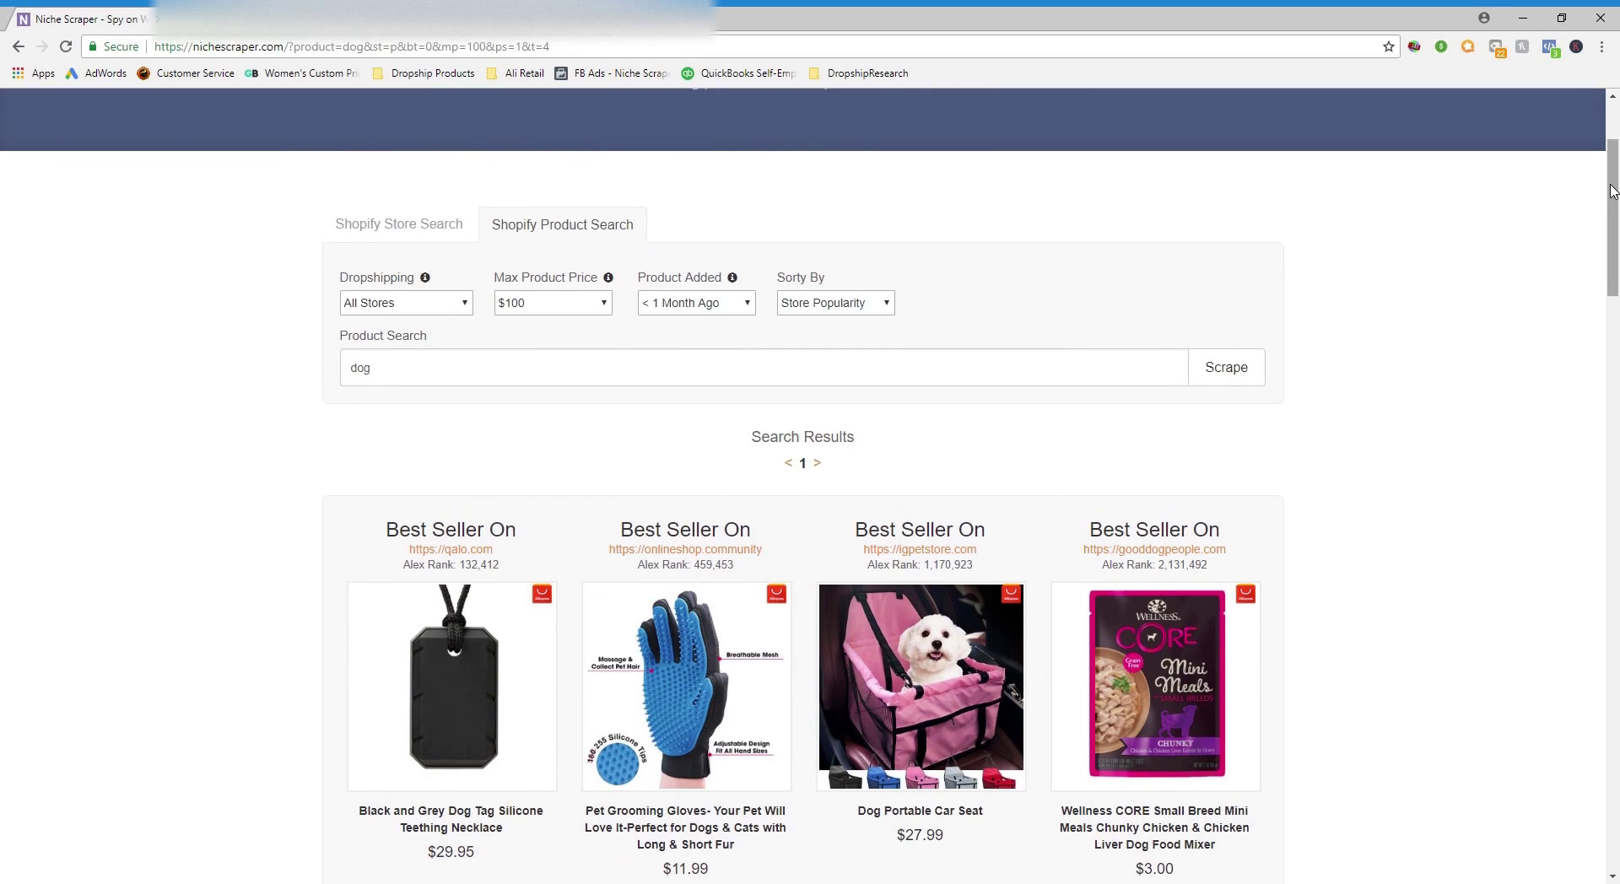
drag(622, 368, 260, 372)
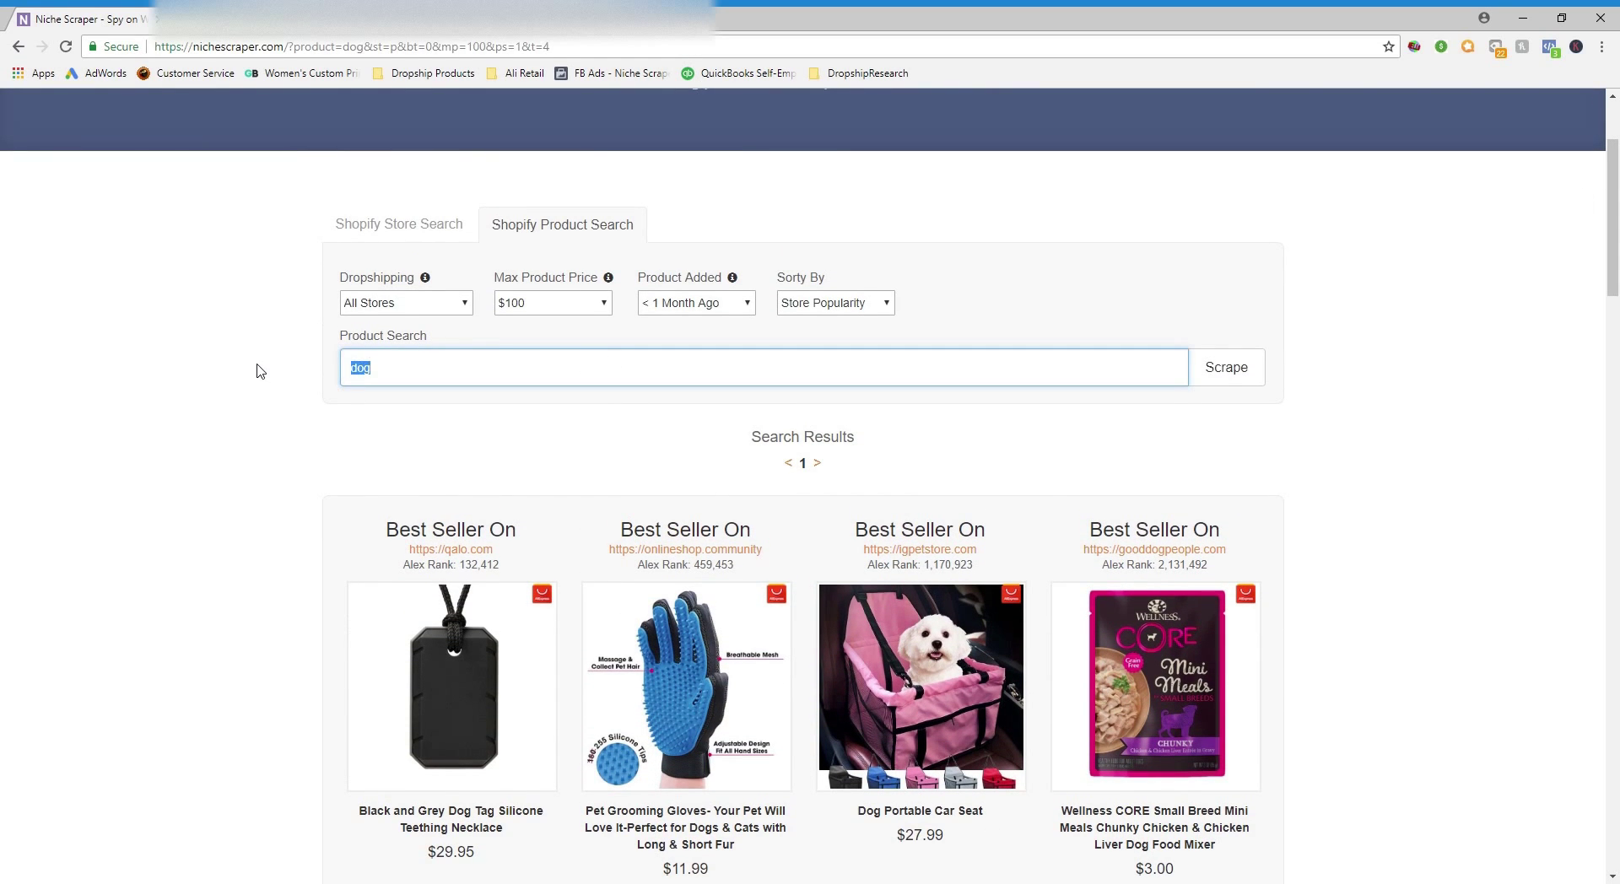
key(BackSpace)
click(259, 371)
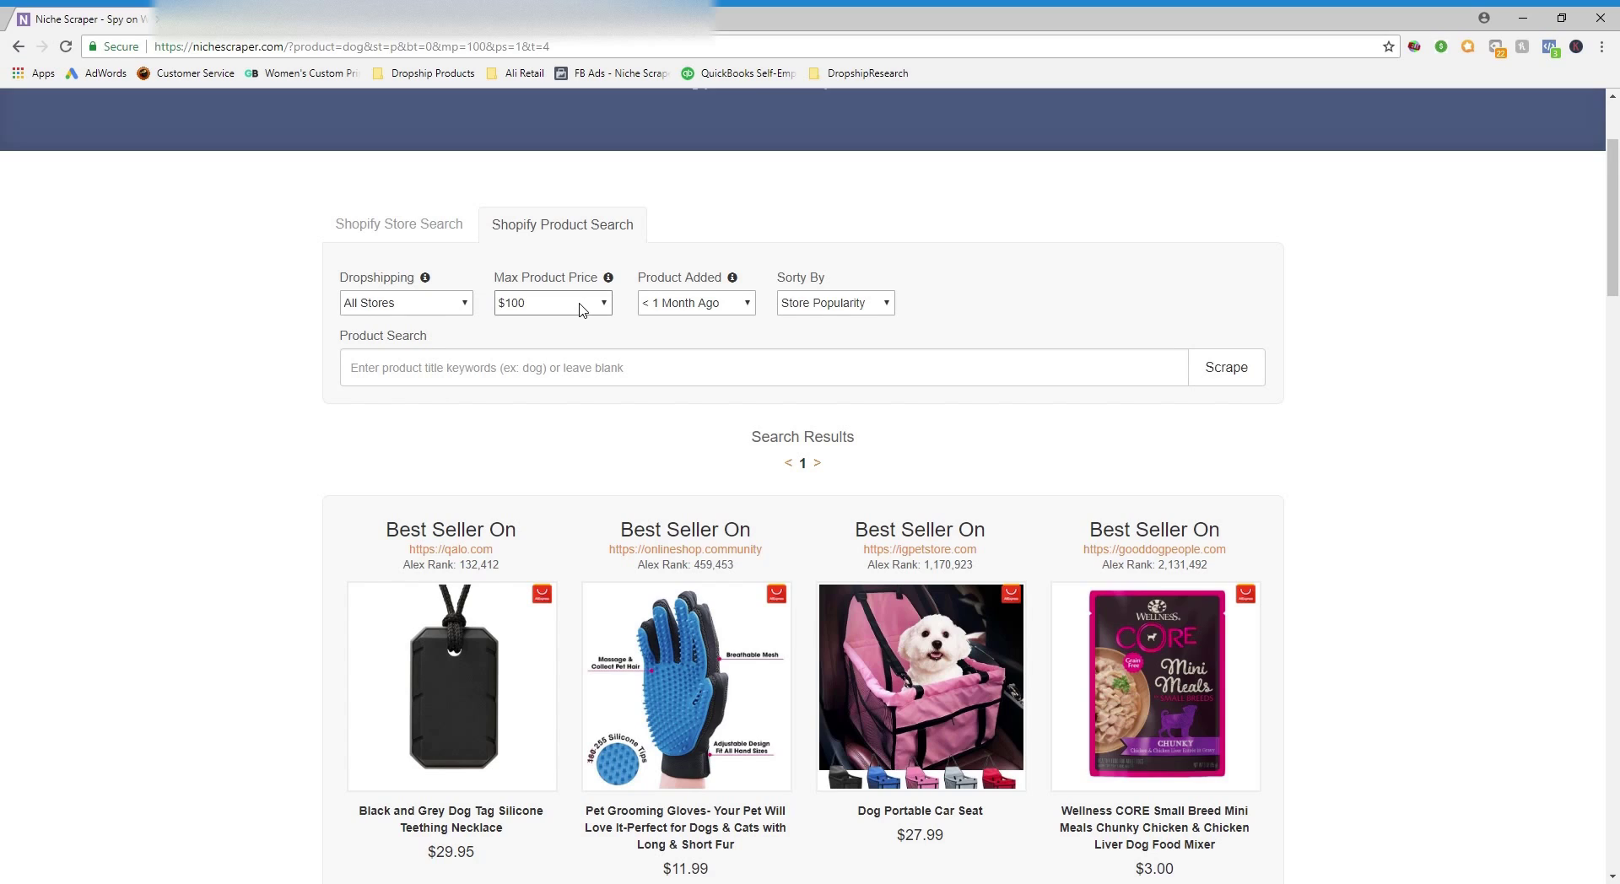
click(580, 309)
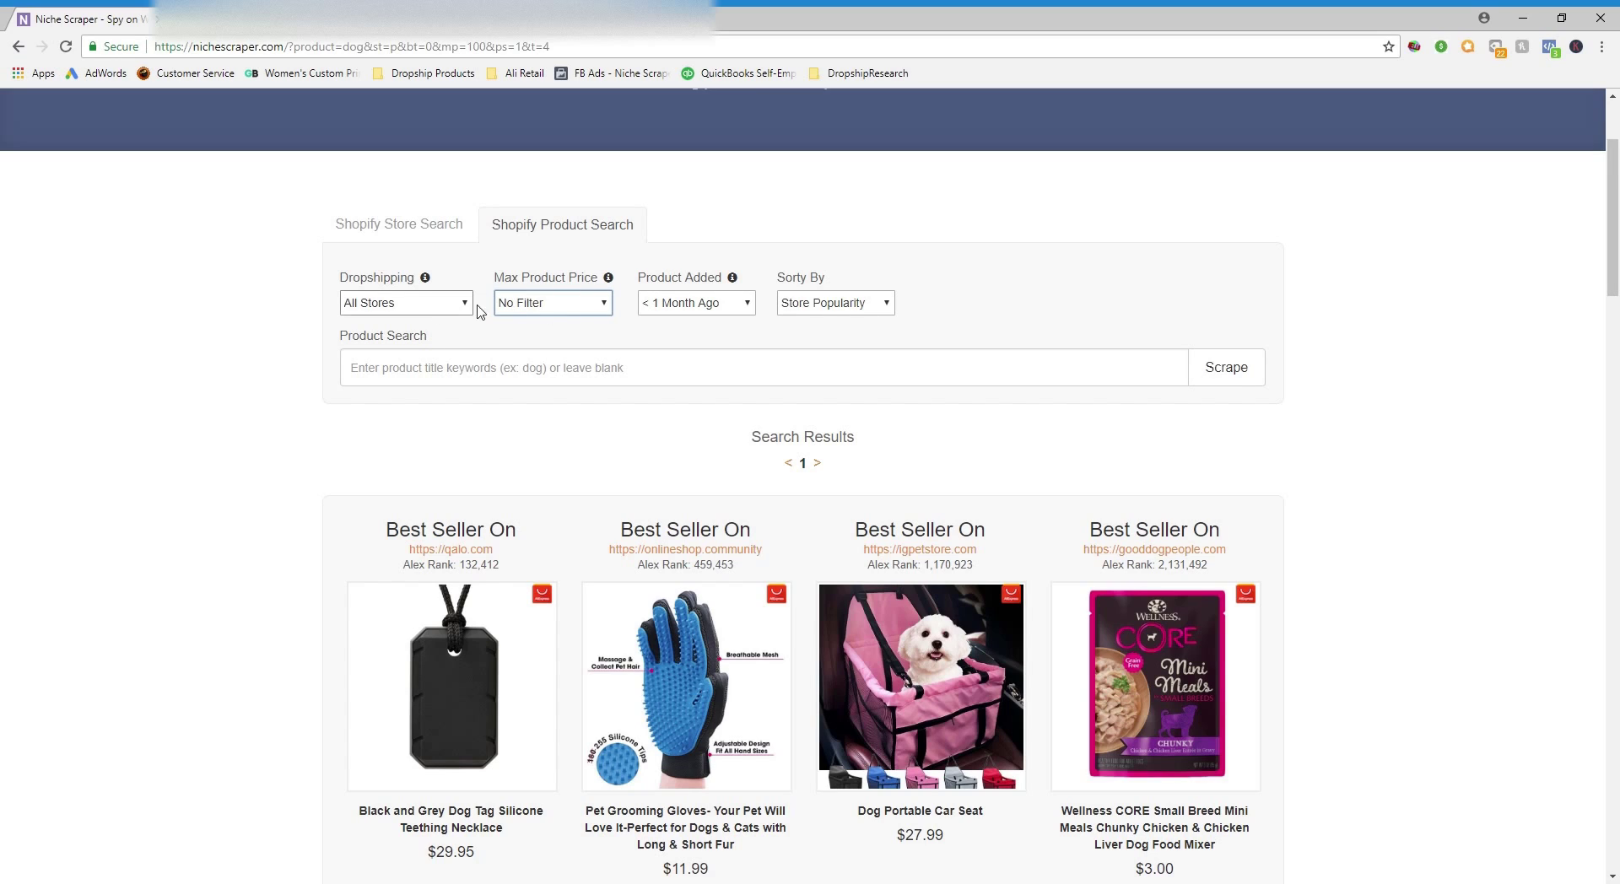
click(687, 305)
click(689, 363)
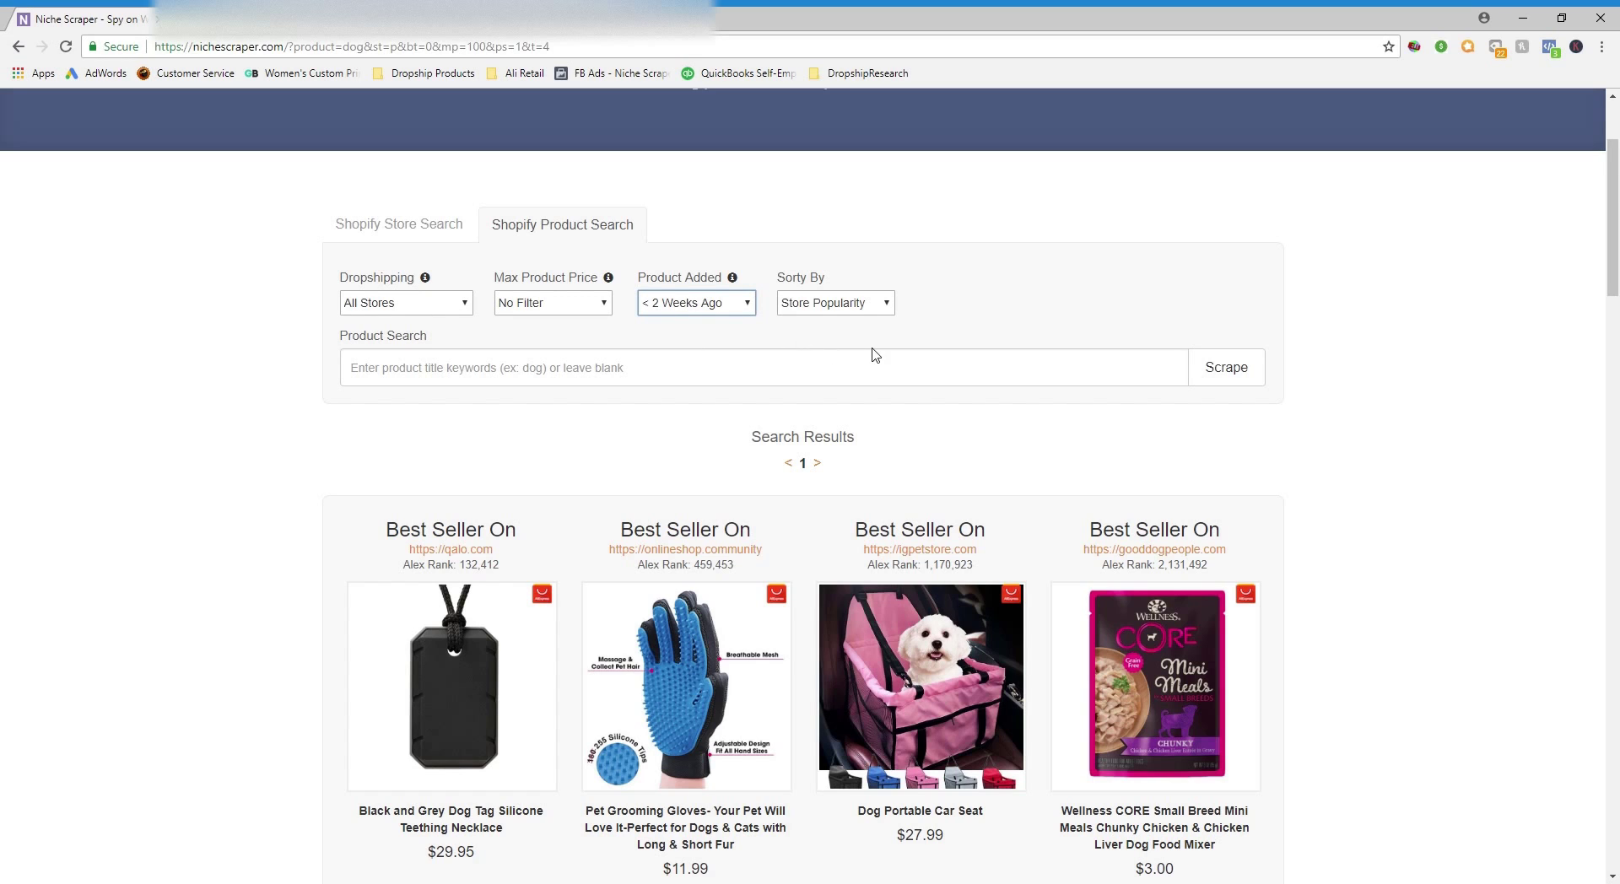
click(1225, 369)
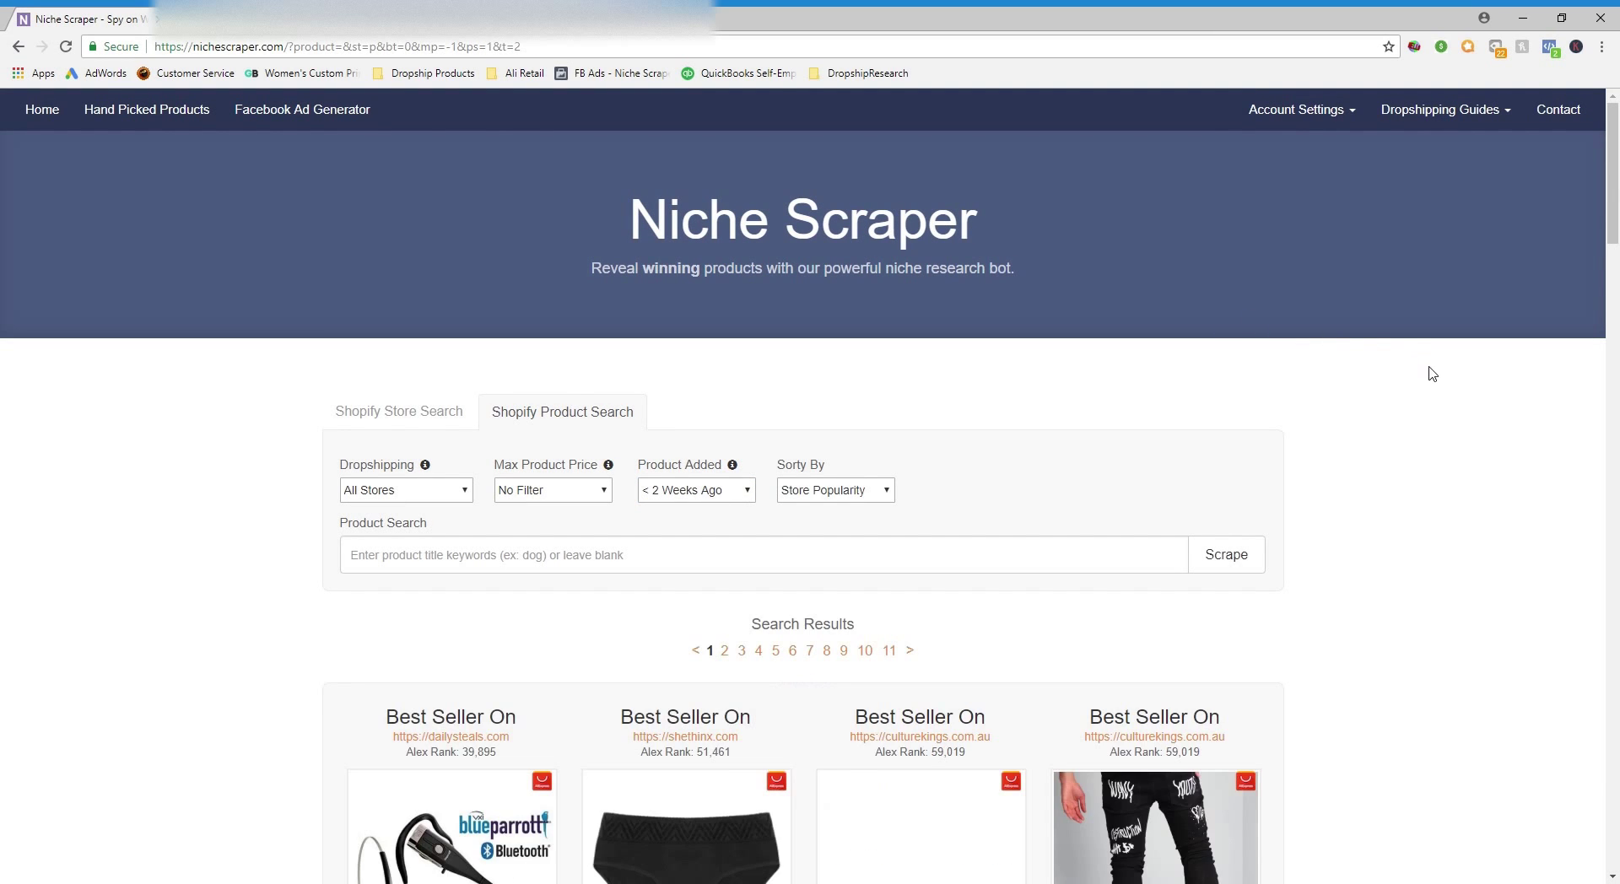
scroll(1429, 374, down, 2)
scroll(1429, 374, down, 1)
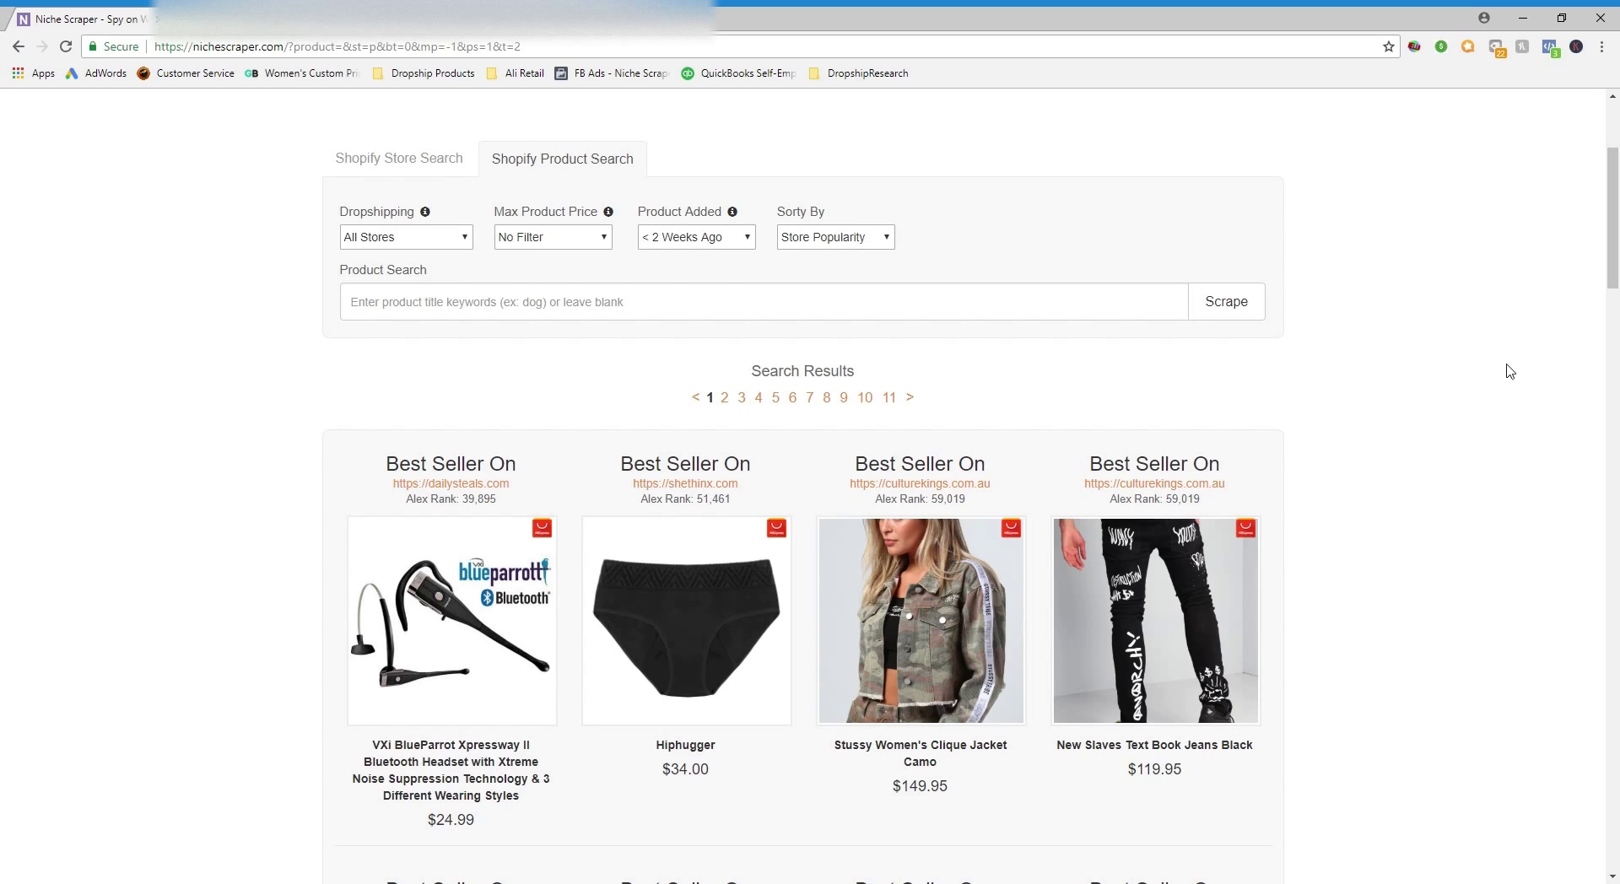
scroll(1507, 403, down, 1)
scroll(1506, 437, down, 1)
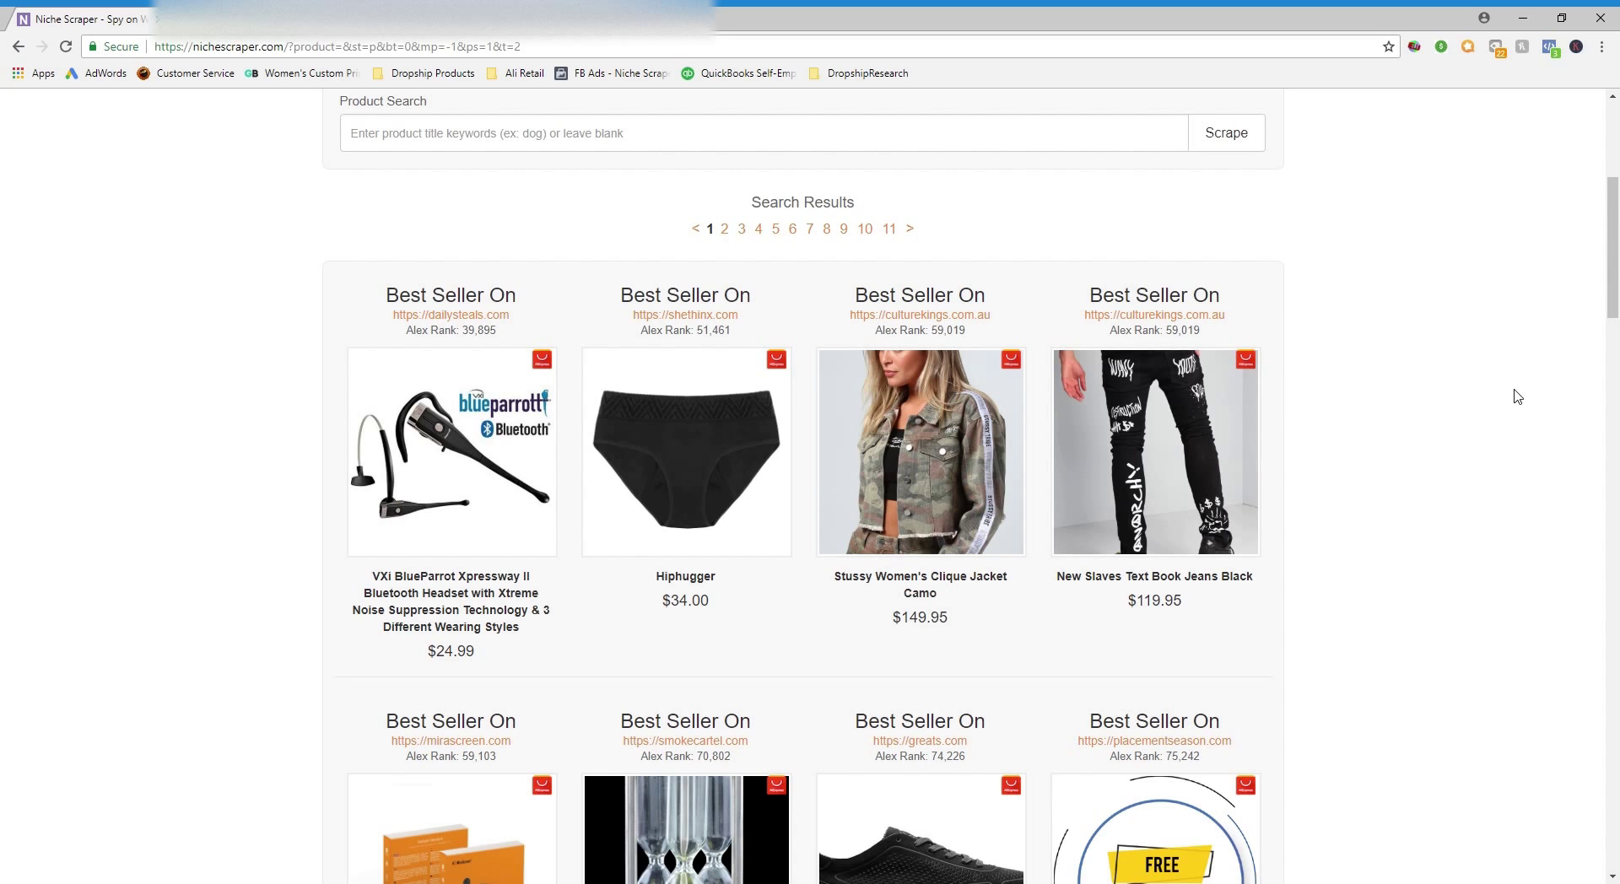
scroll(1510, 496, down, 3)
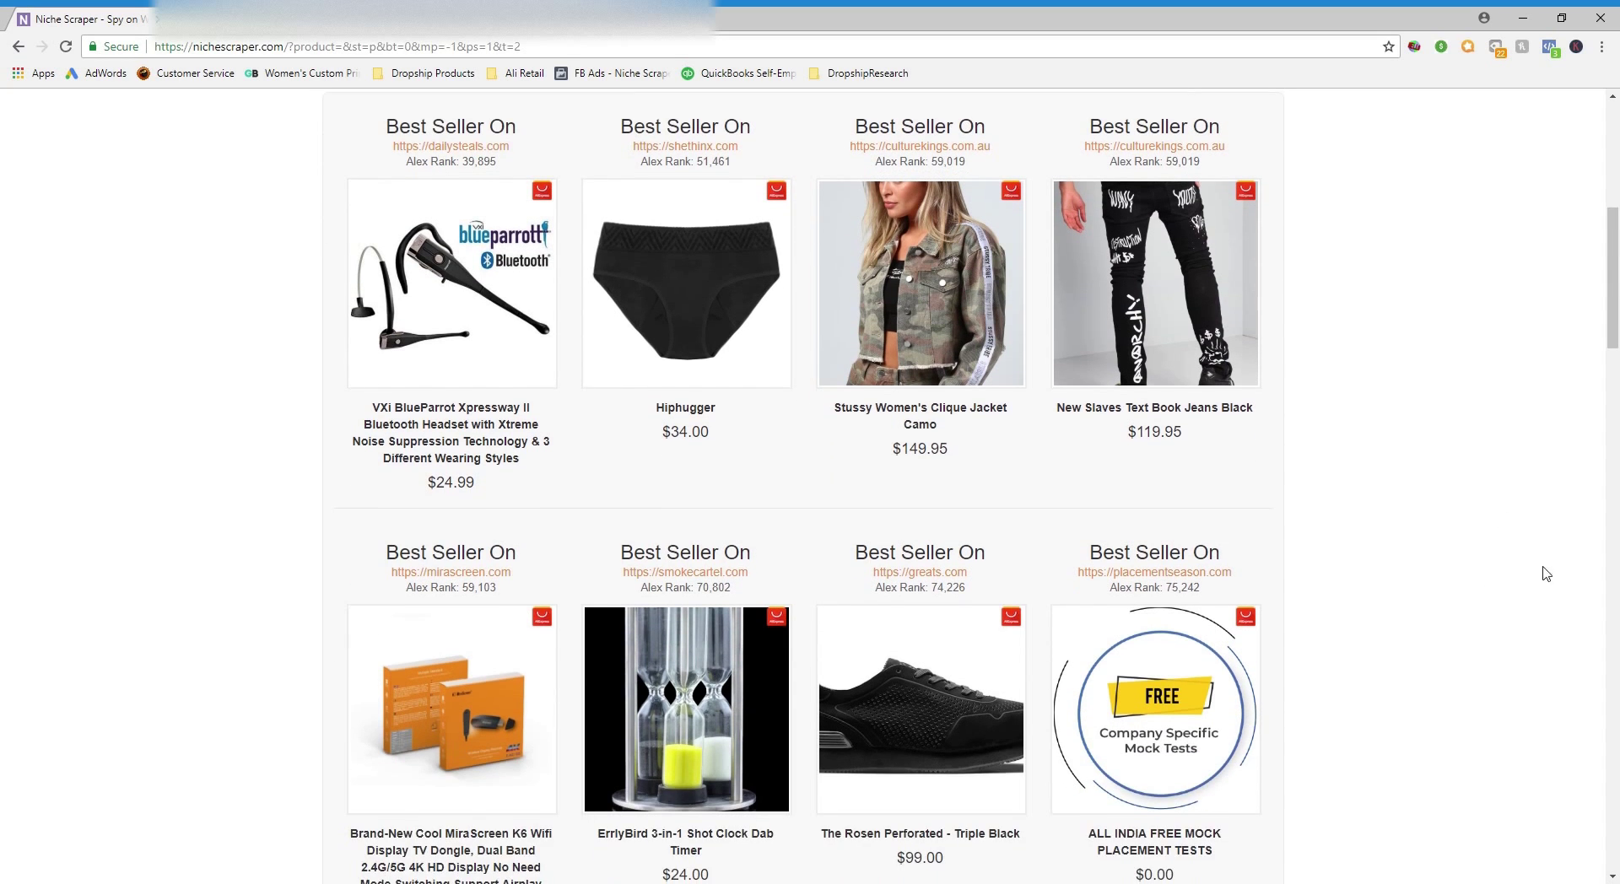
scroll(1519, 556, down, 3)
scroll(1504, 567, down, 2)
scroll(1502, 570, down, 3)
scroll(1503, 569, down, 2)
scroll(1499, 571, down, 2)
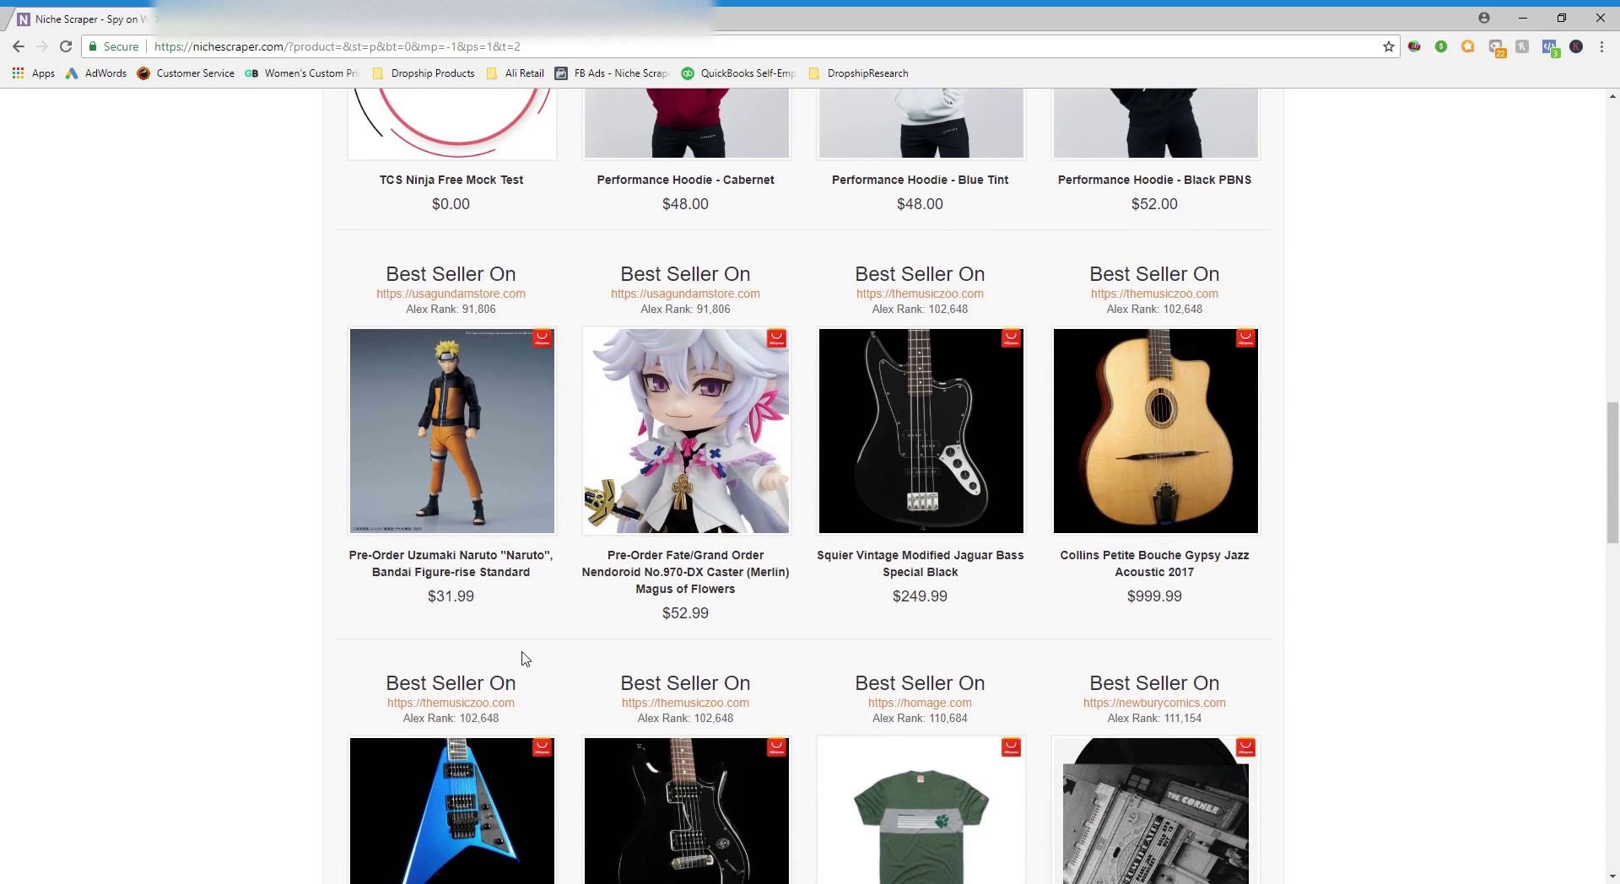
double_click(518, 561)
drag(506, 597, 426, 601)
click(270, 608)
scroll(283, 582, down, 2)
scroll(285, 580, down, 3)
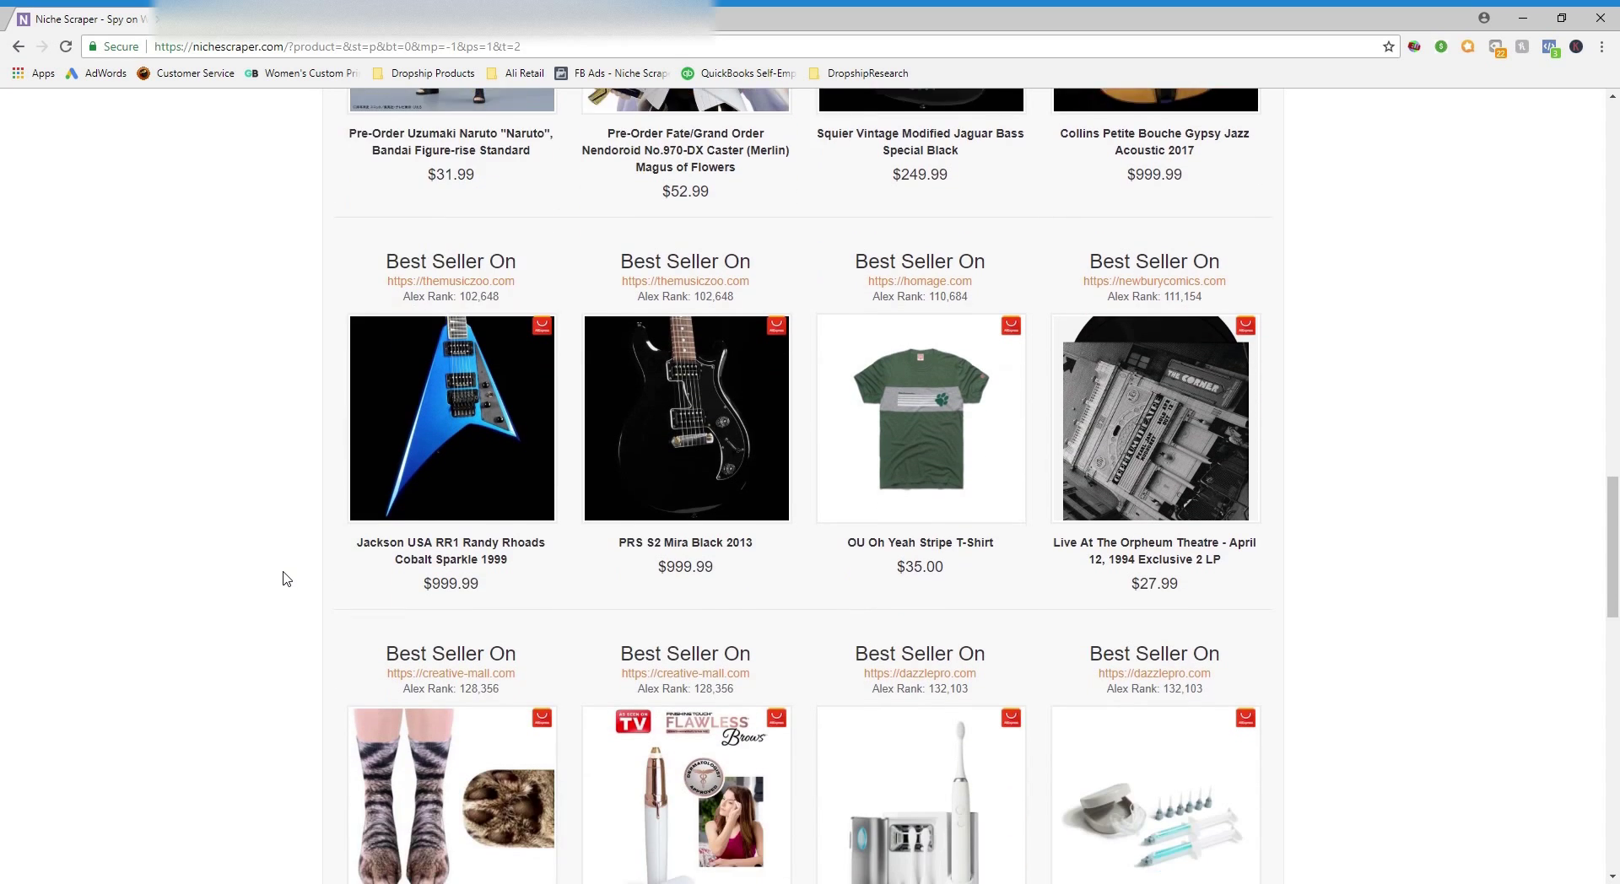
scroll(287, 579, down, 3)
mouse_move(361, 682)
mouse_down()
mouse_move(487, 688)
mouse_move(365, 728)
mouse_up()
click(368, 744)
drag(506, 437, 412, 442)
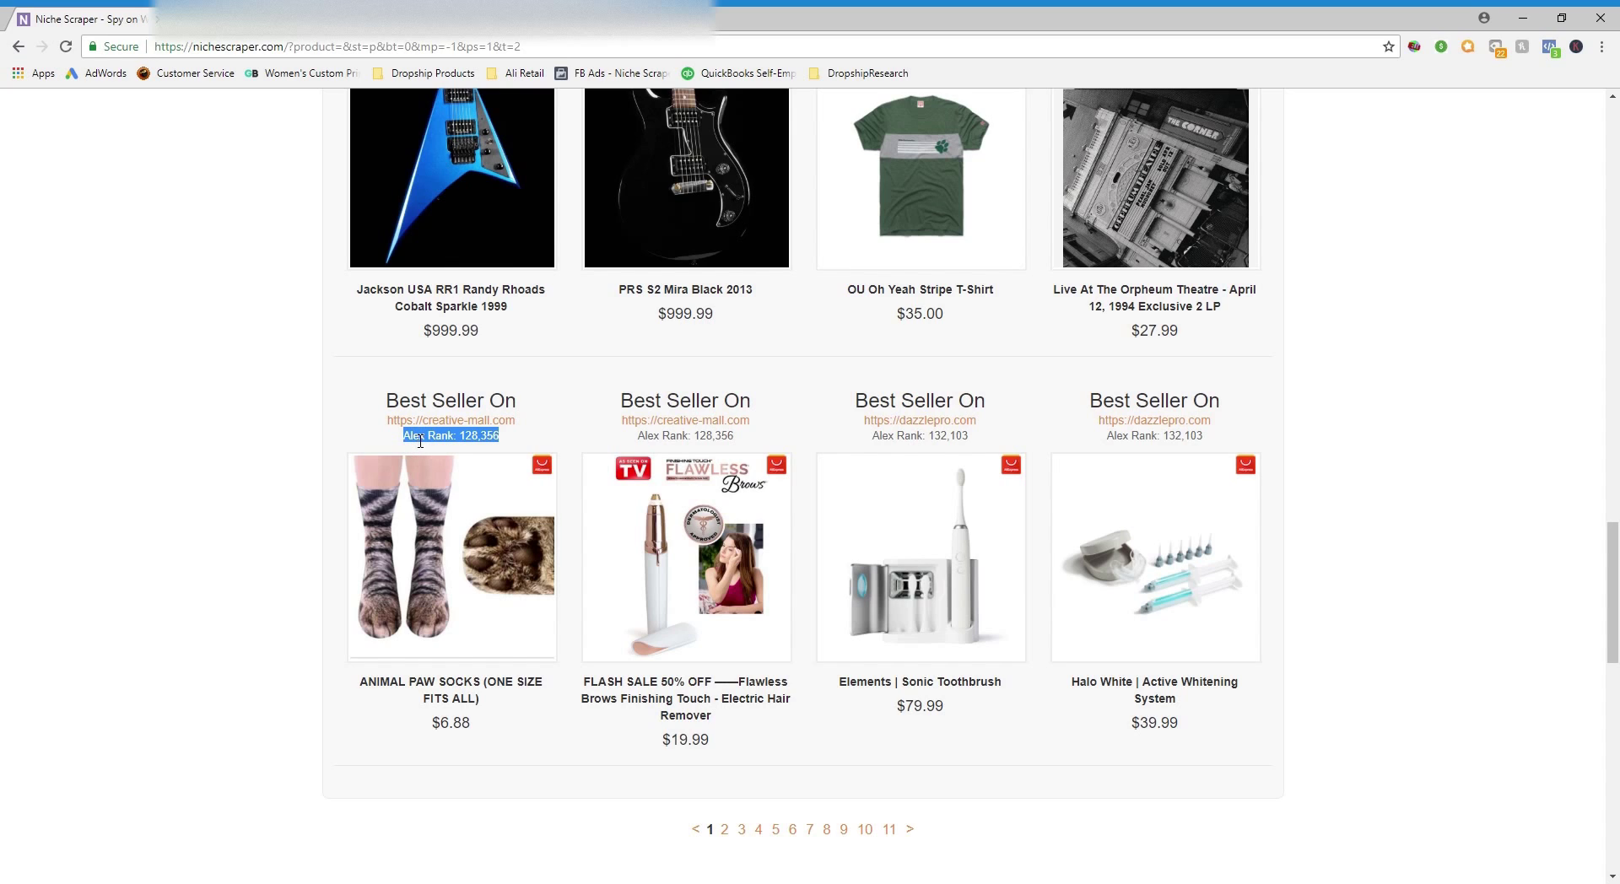
click(420, 440)
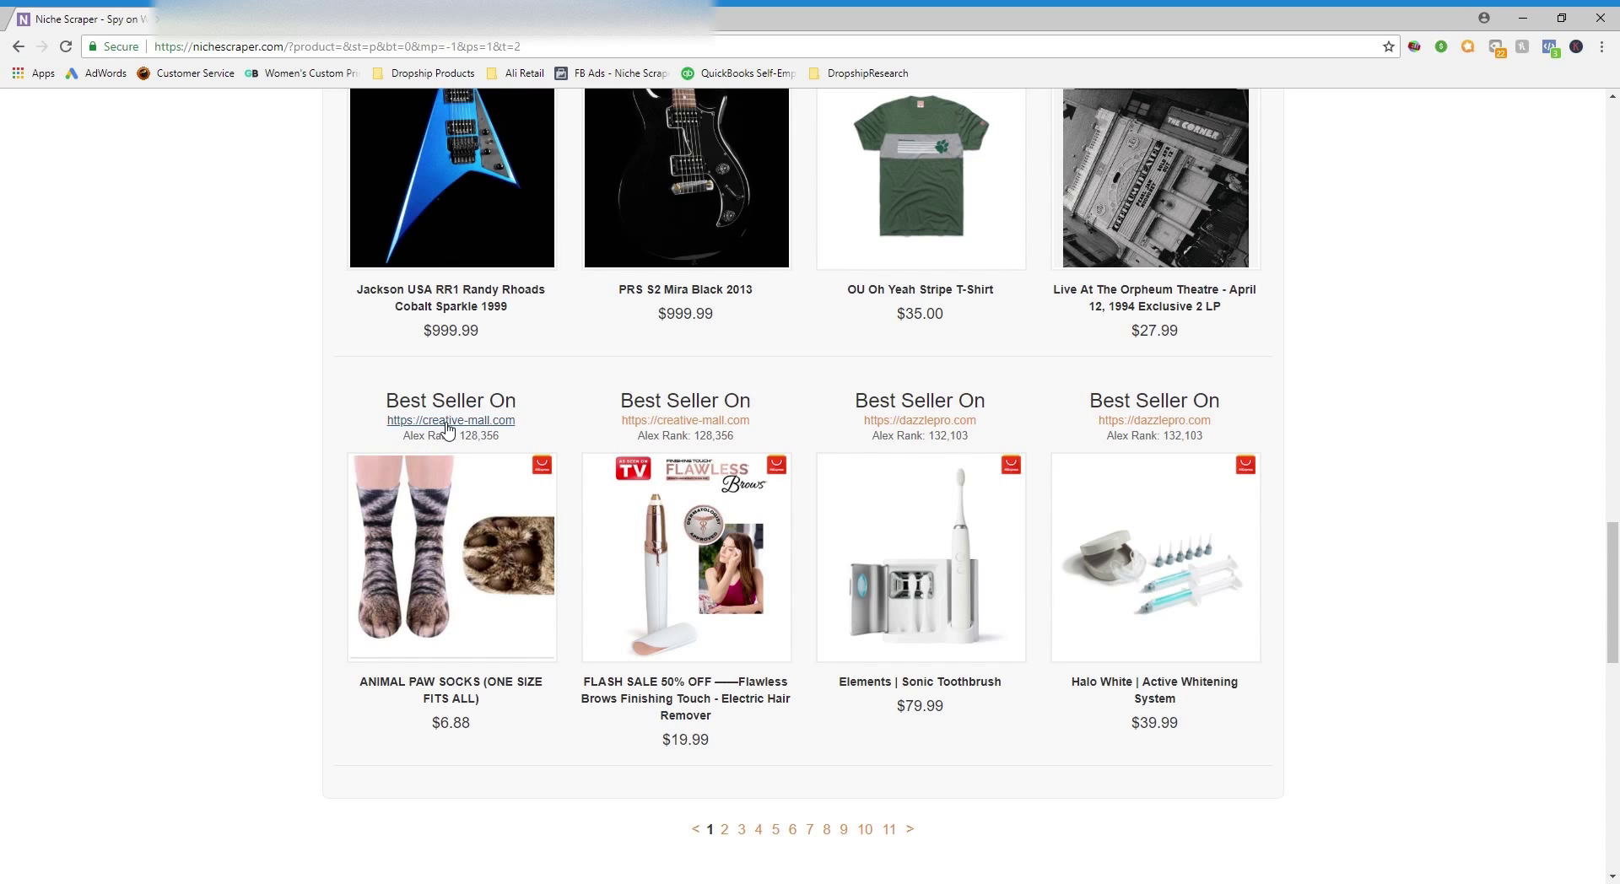
Open creative-mall.com's store analysis and review its traffic, $122,580 monthly revenue and best sellers
click(448, 422)
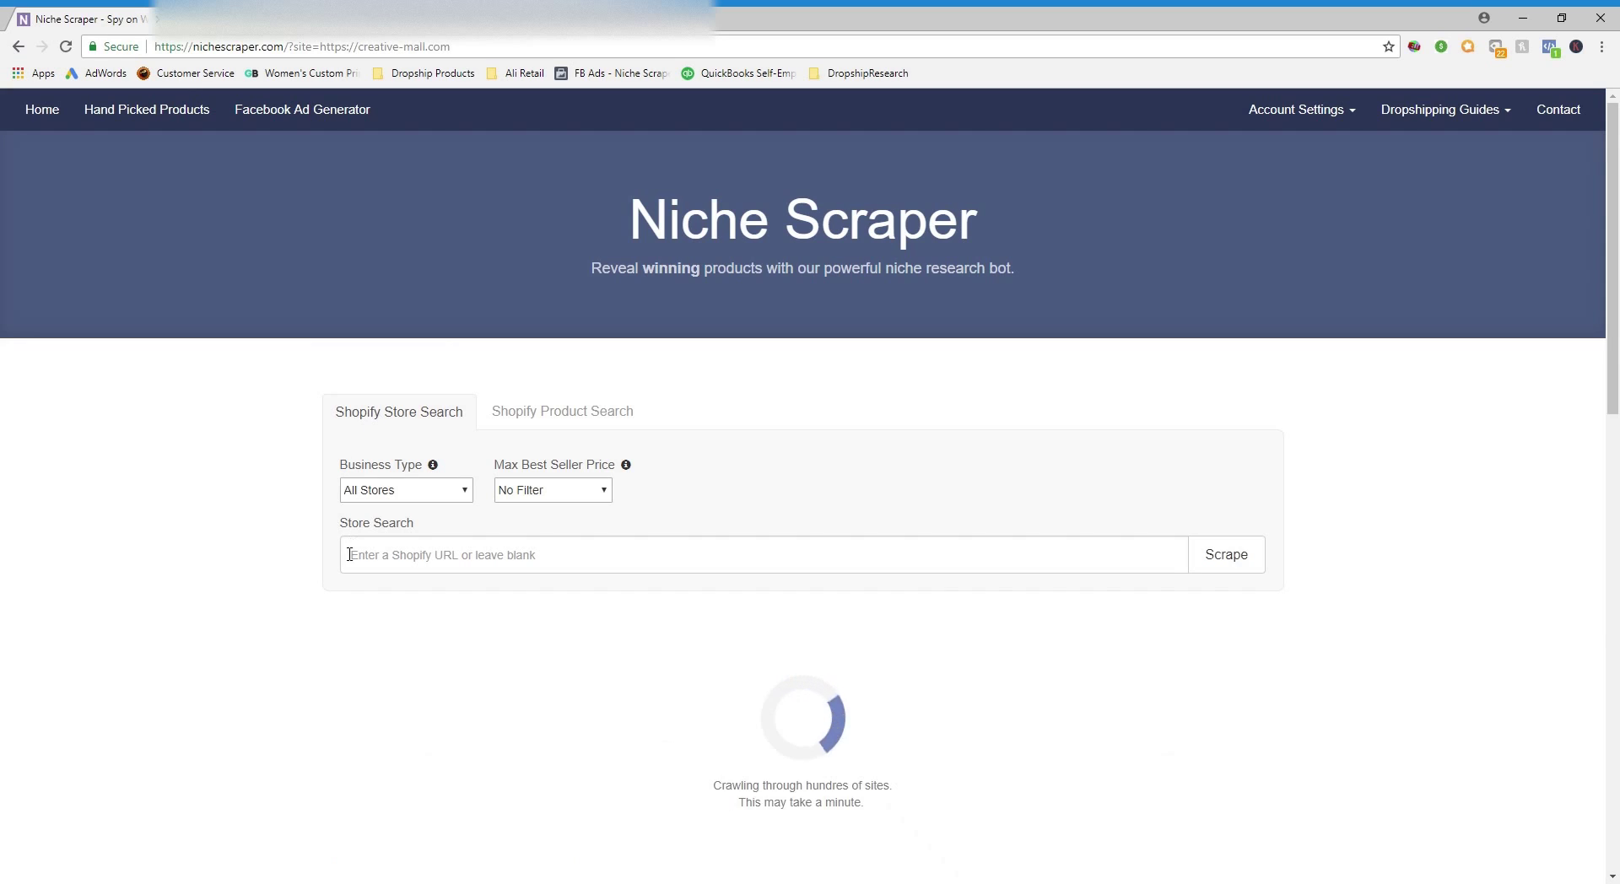
scroll(312, 571, down, 4)
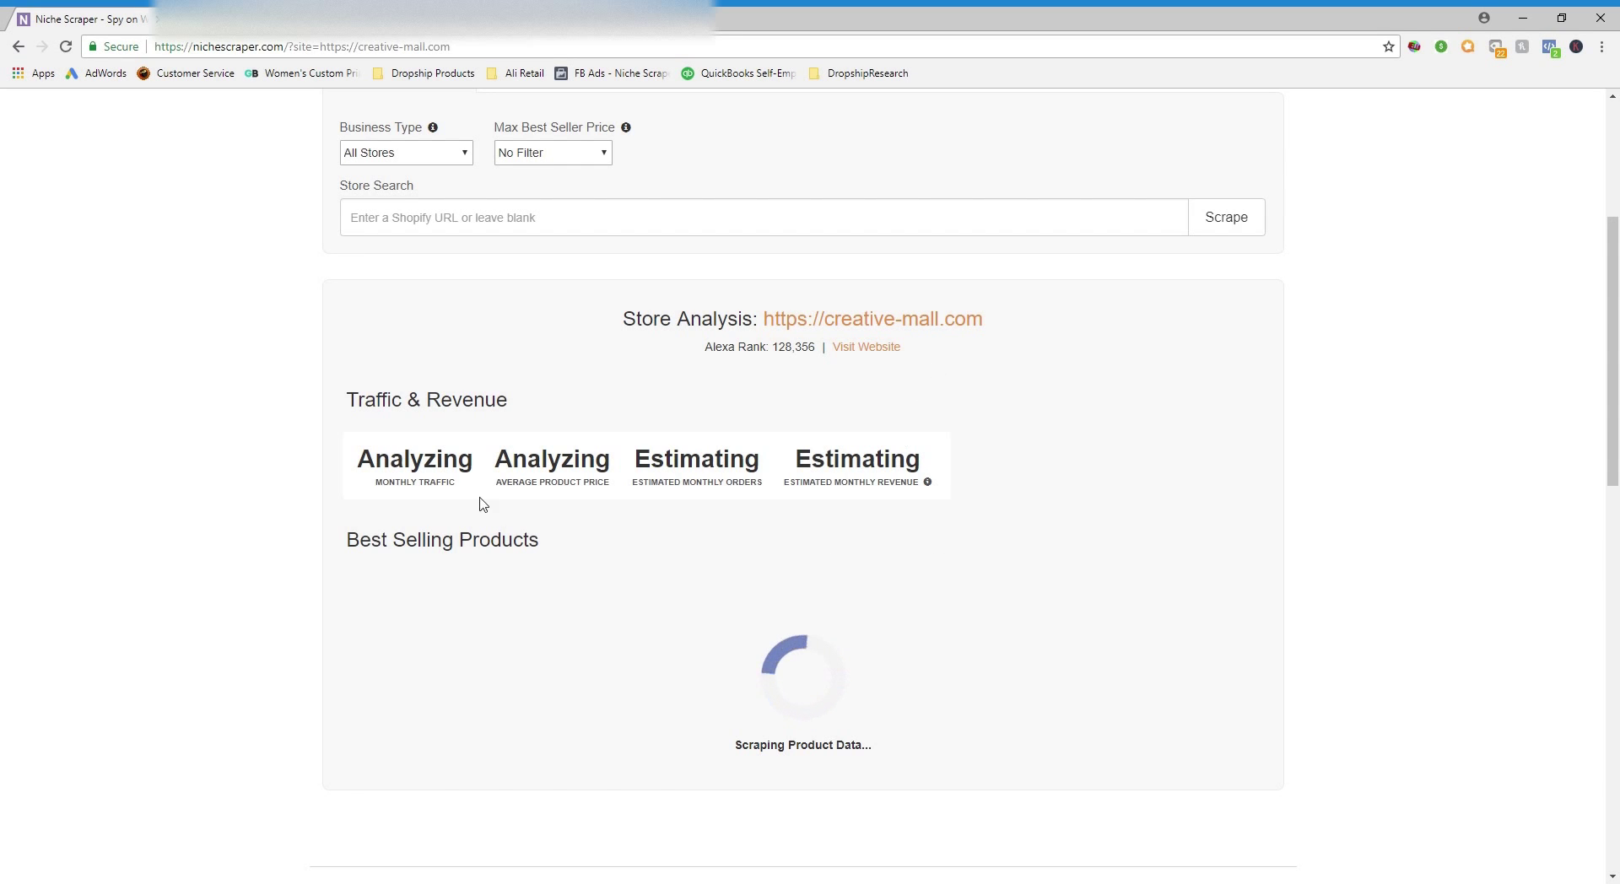
scroll(326, 523, down, 3)
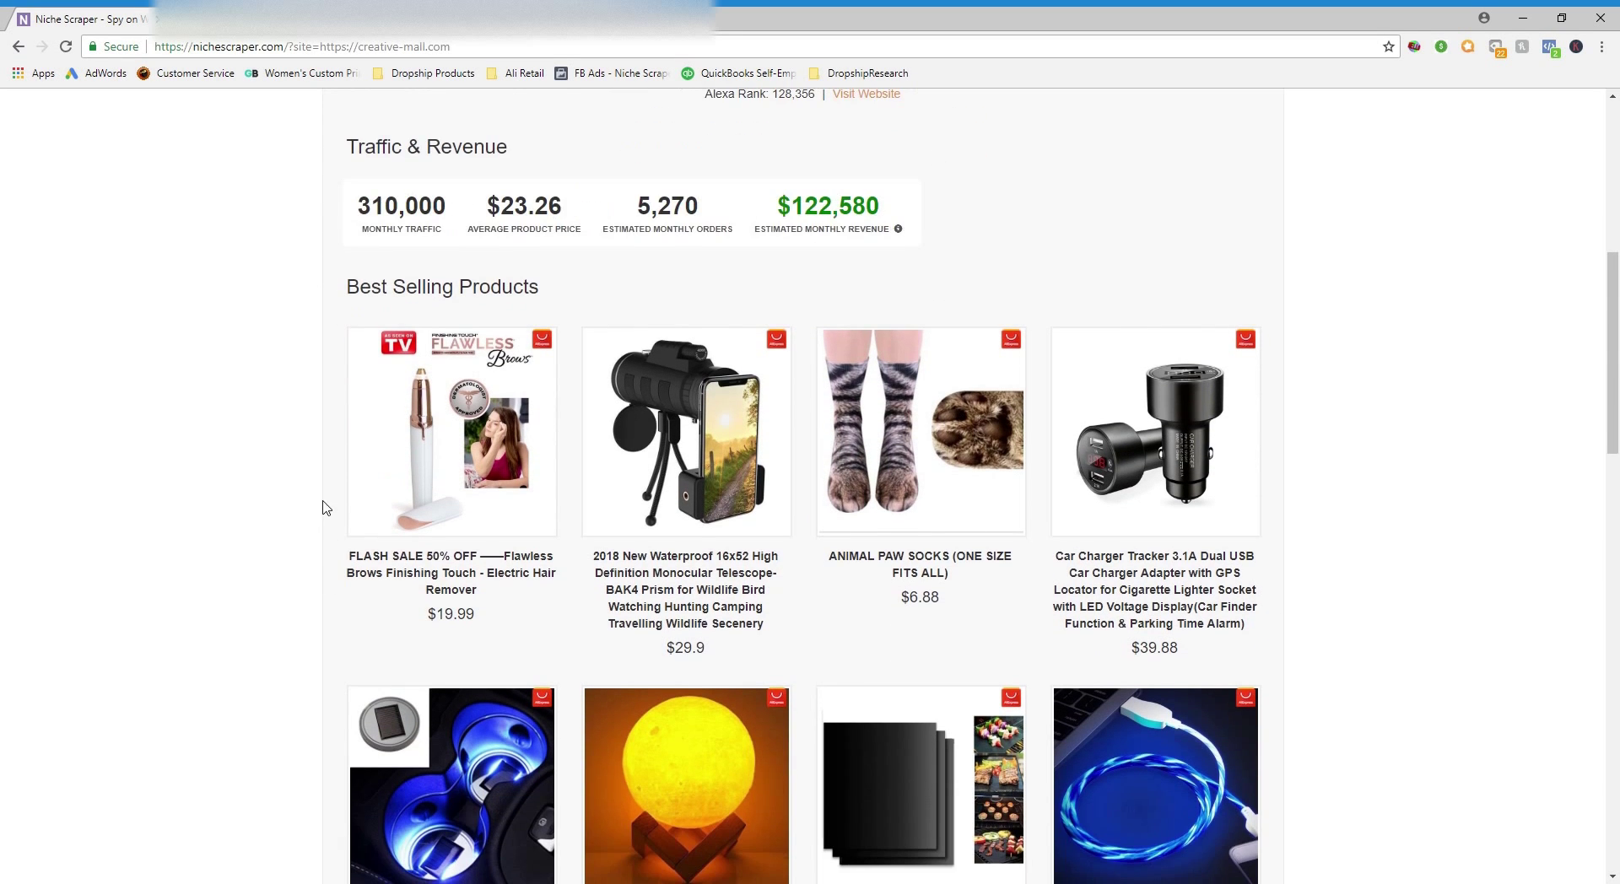
scroll(322, 514, down, 3)
scroll(1025, 252, up, 3)
scroll(1097, 291, up, 2)
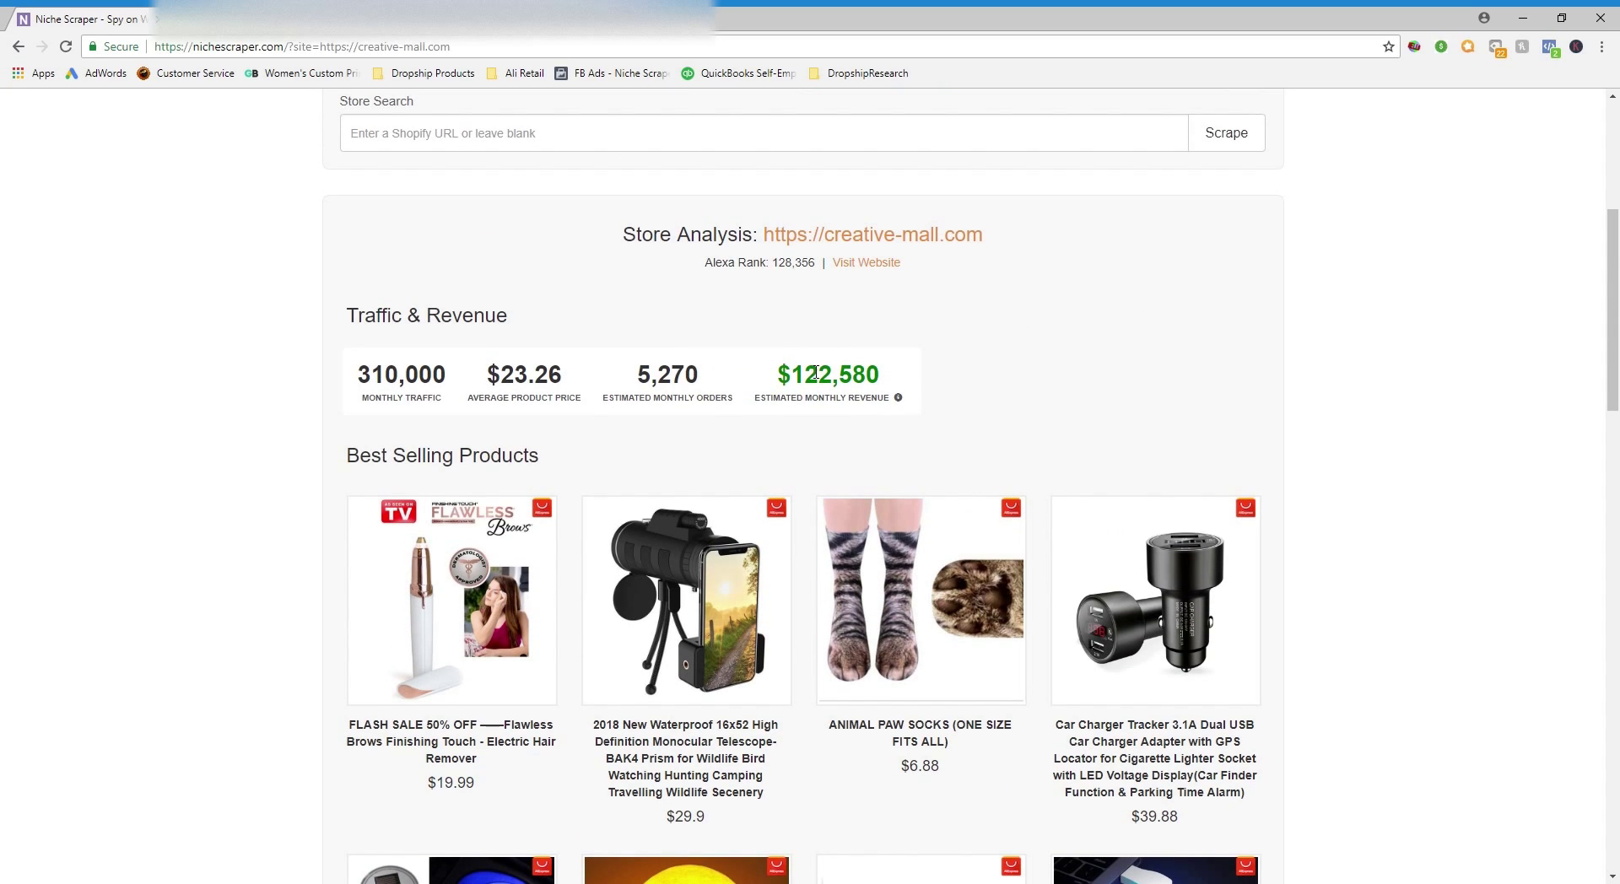
scroll(801, 384, up, 3)
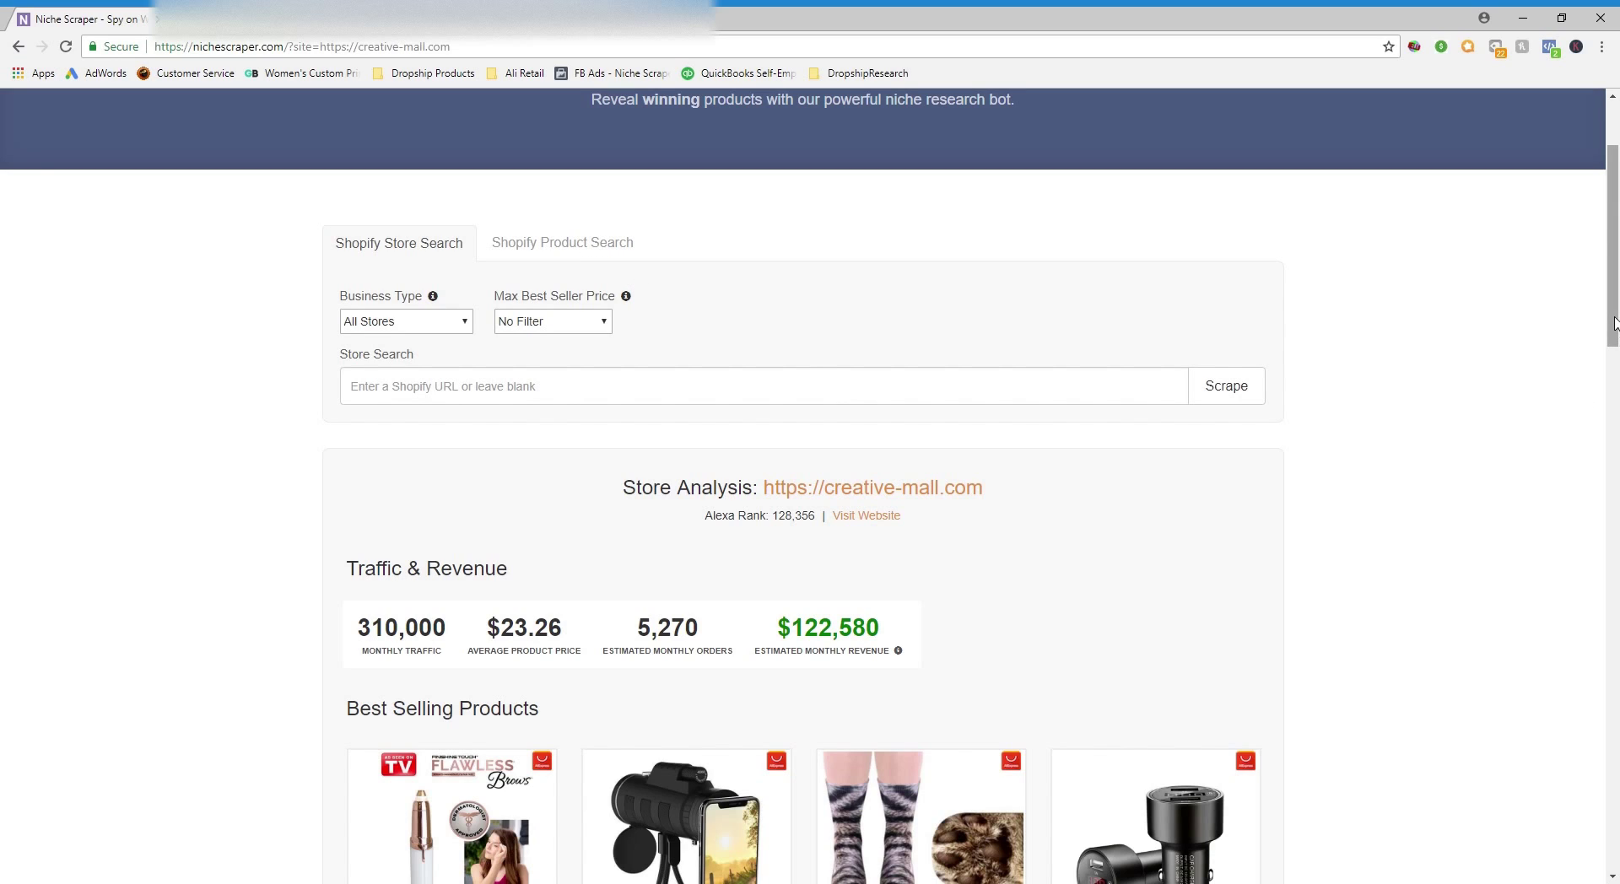
scroll(1615, 302, up, 2)
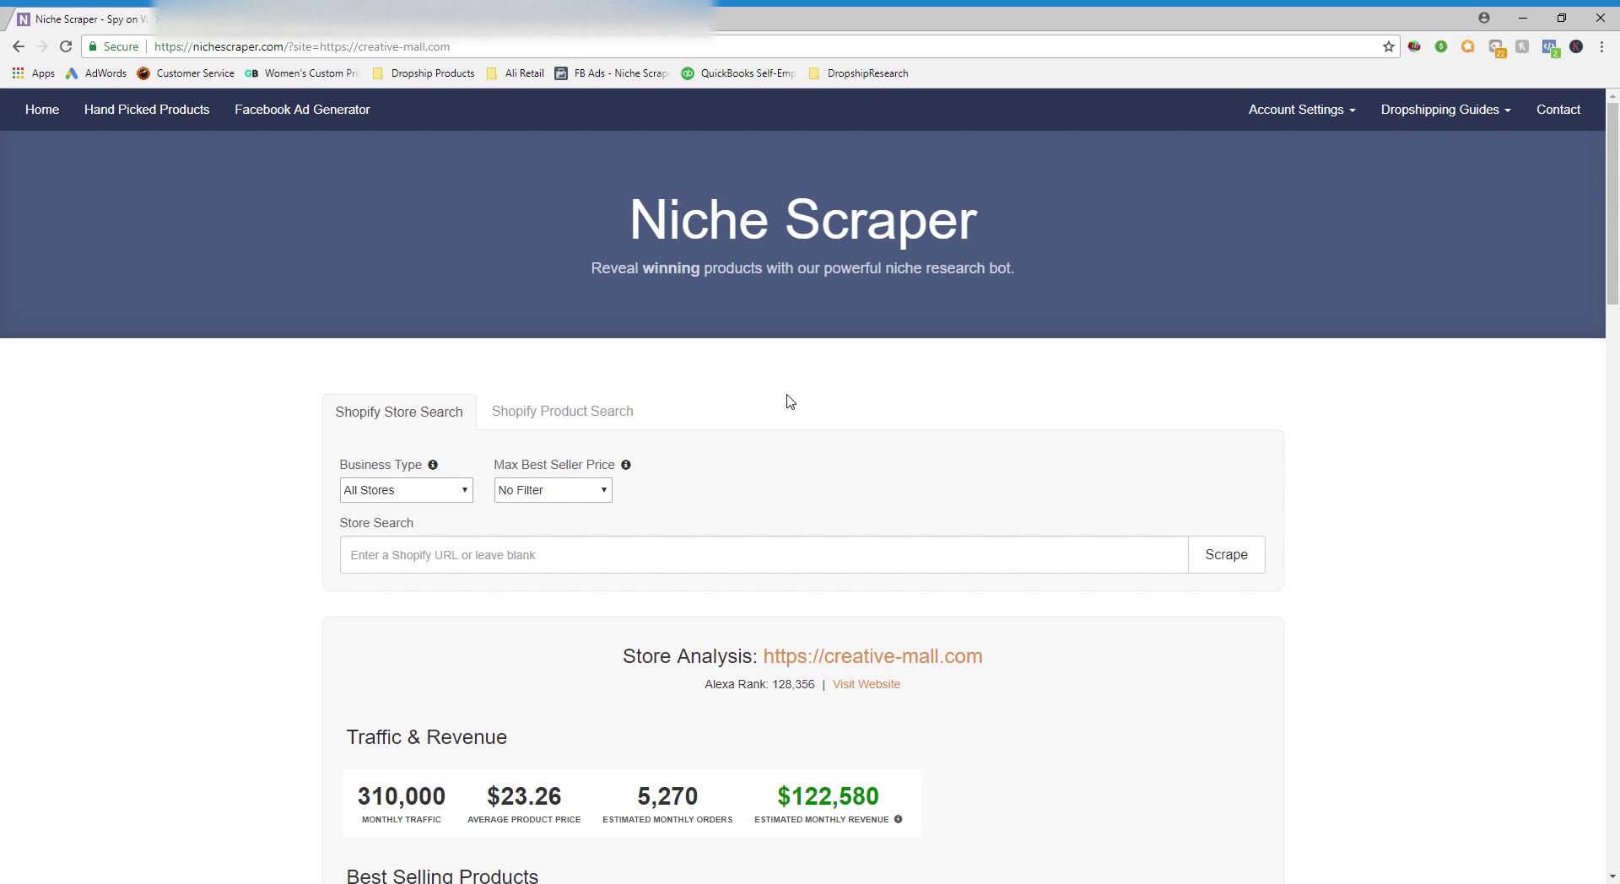
scroll(277, 747, down, 7)
scroll(276, 747, down, 6)
scroll(277, 747, up, 5)
scroll(269, 726, up, 7)
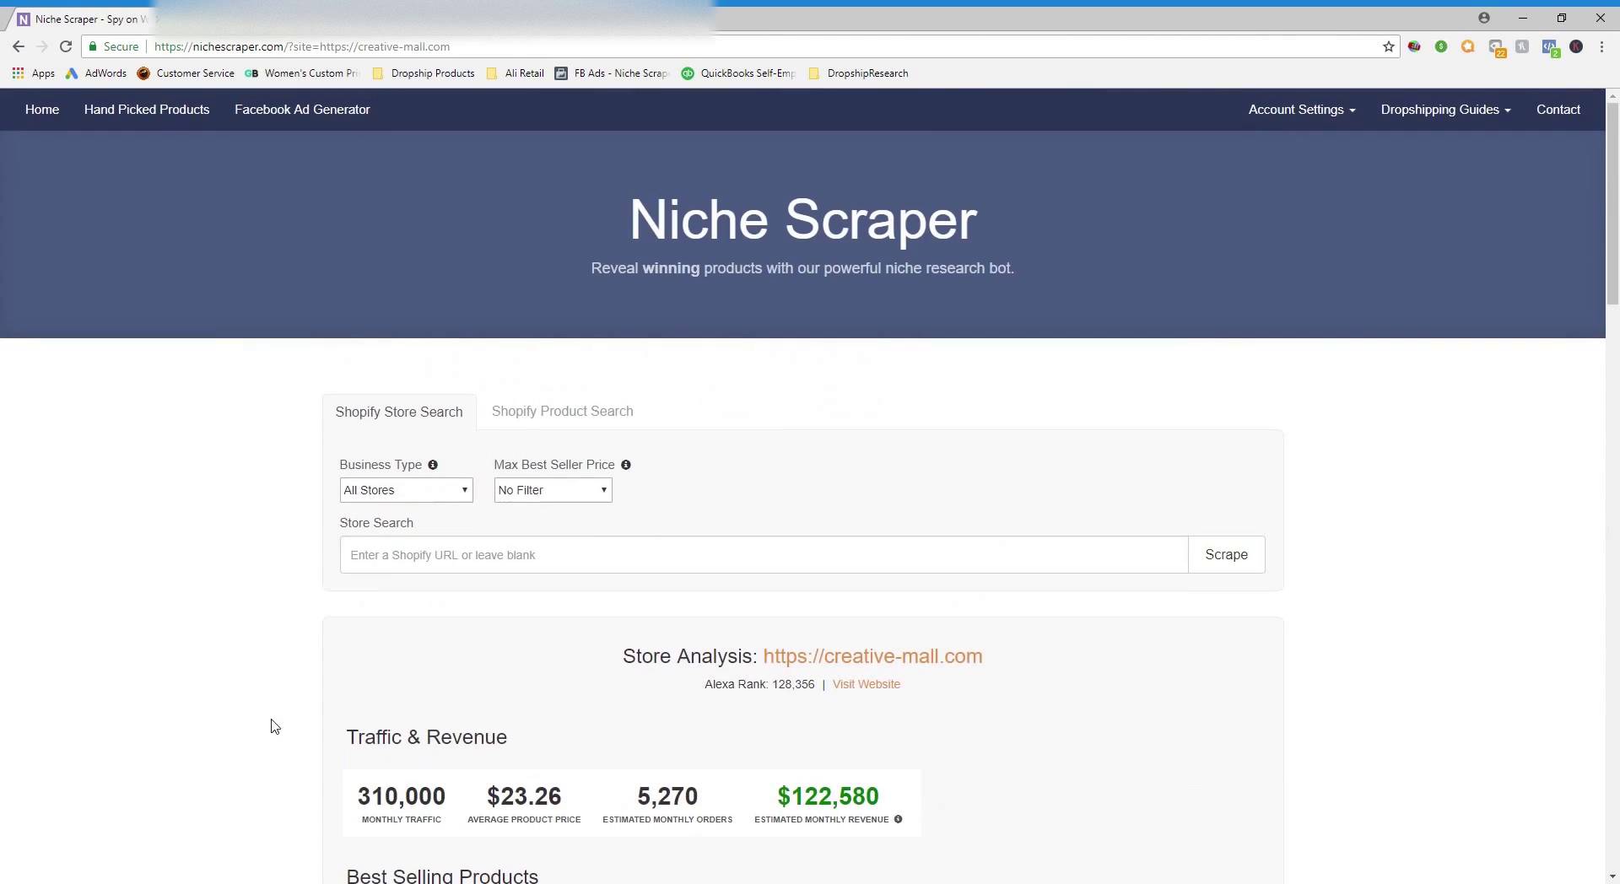
Open Hand Picked Products and view the Bear Paws Claws Meat profit details
click(158, 115)
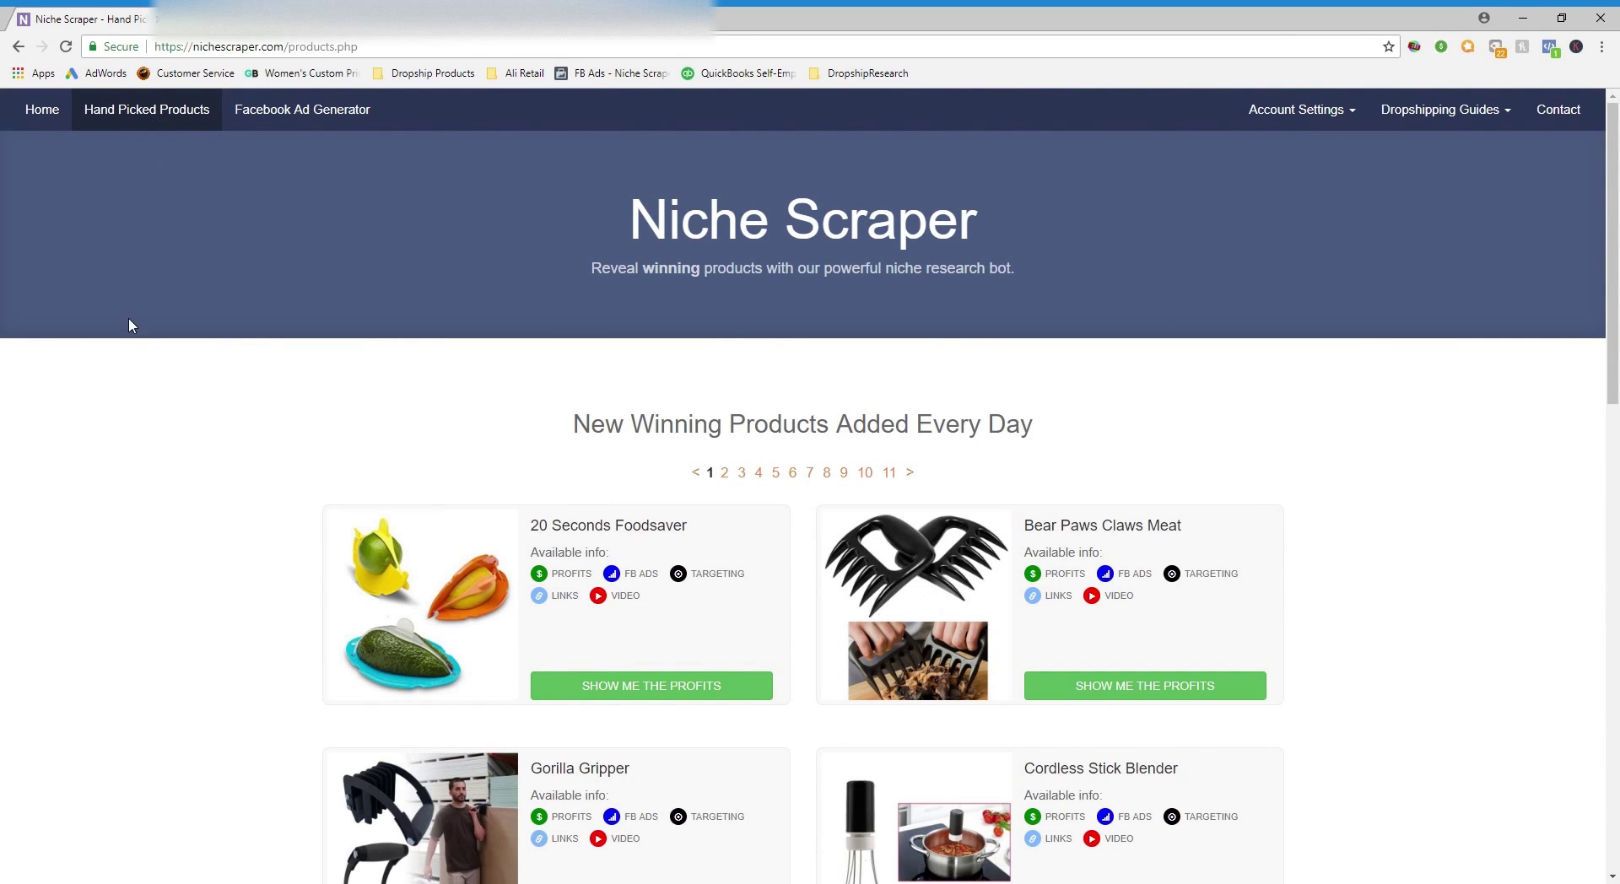
scroll(142, 341, down, 1)
scroll(147, 346, down, 1)
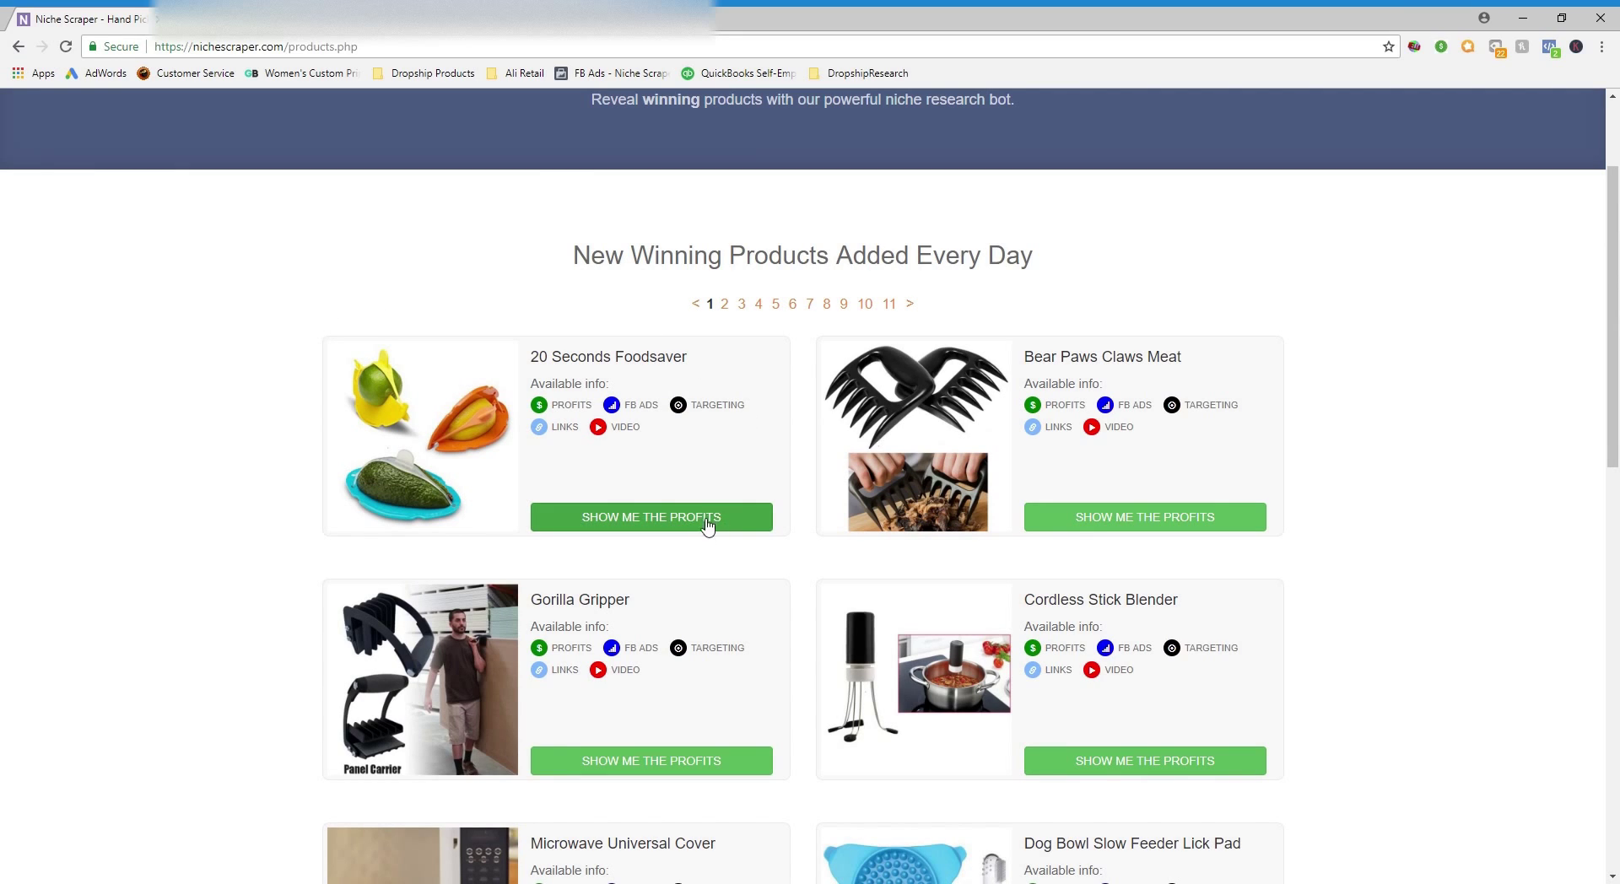
click(1193, 522)
scroll(1282, 510, down, 2)
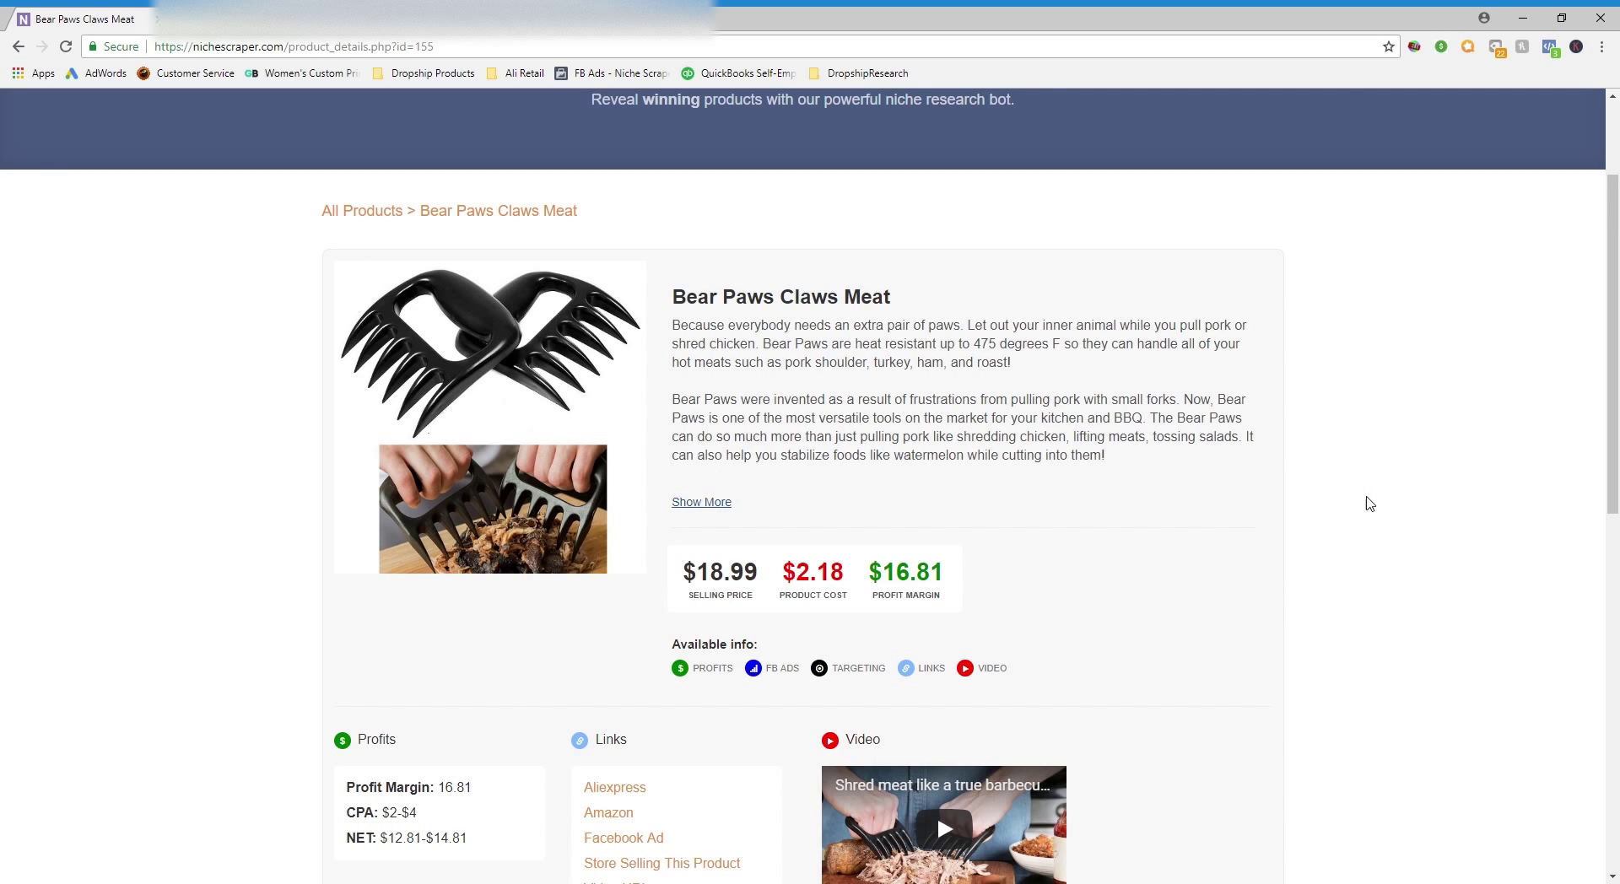
scroll(1223, 464, down, 3)
Highlight the $16.81 margin, review the links, ads and targeting, then return to Hand Picked Products
drag(948, 334, 867, 331)
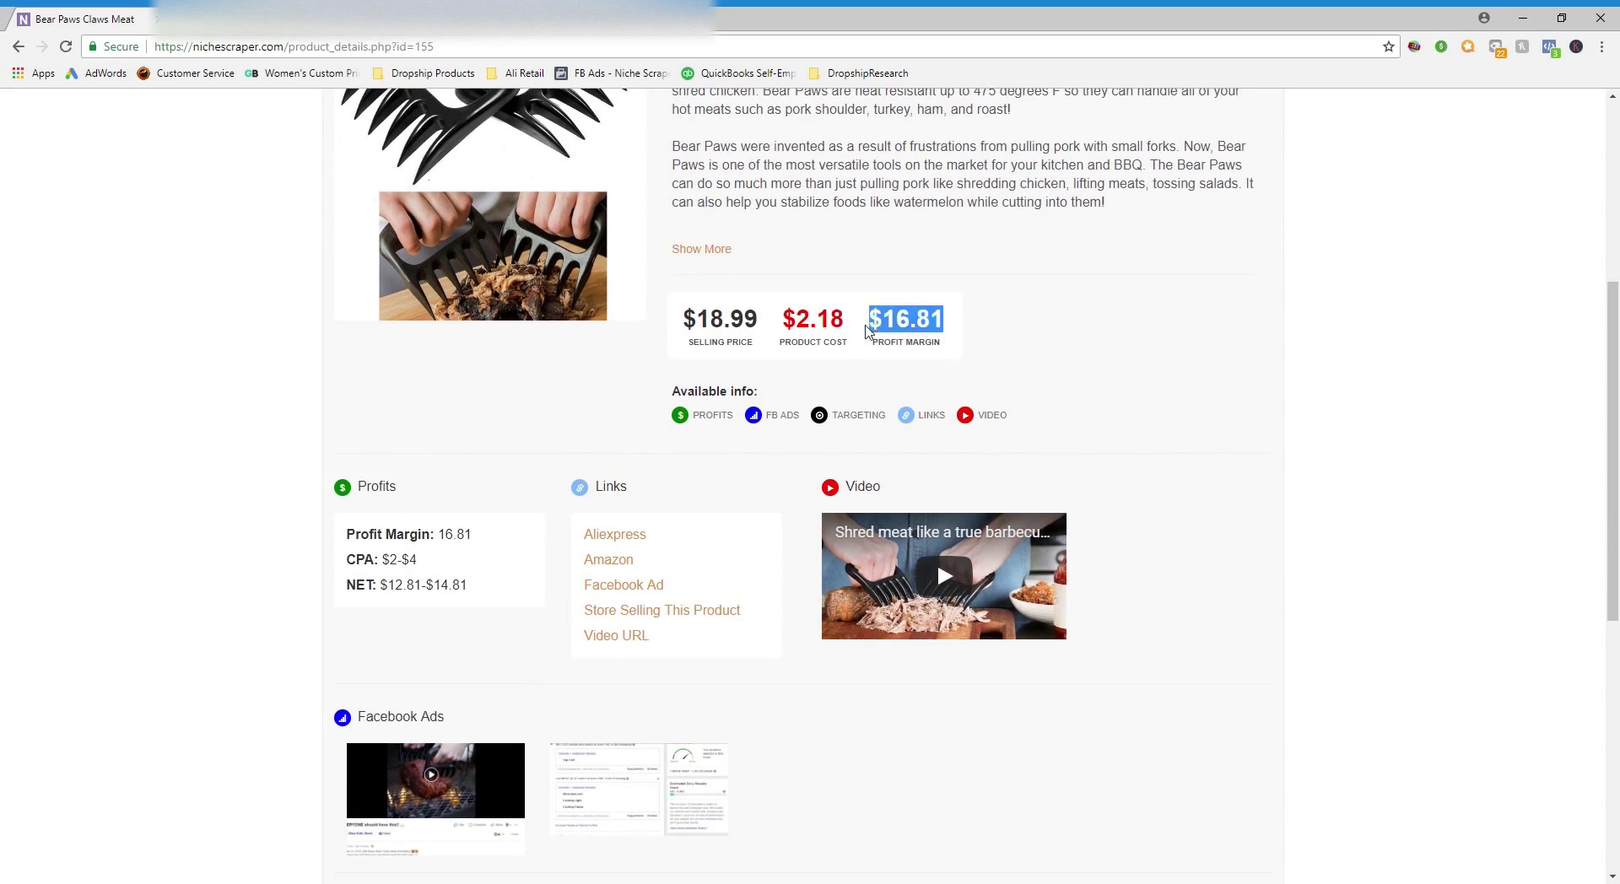
scroll(1406, 464, down, 1)
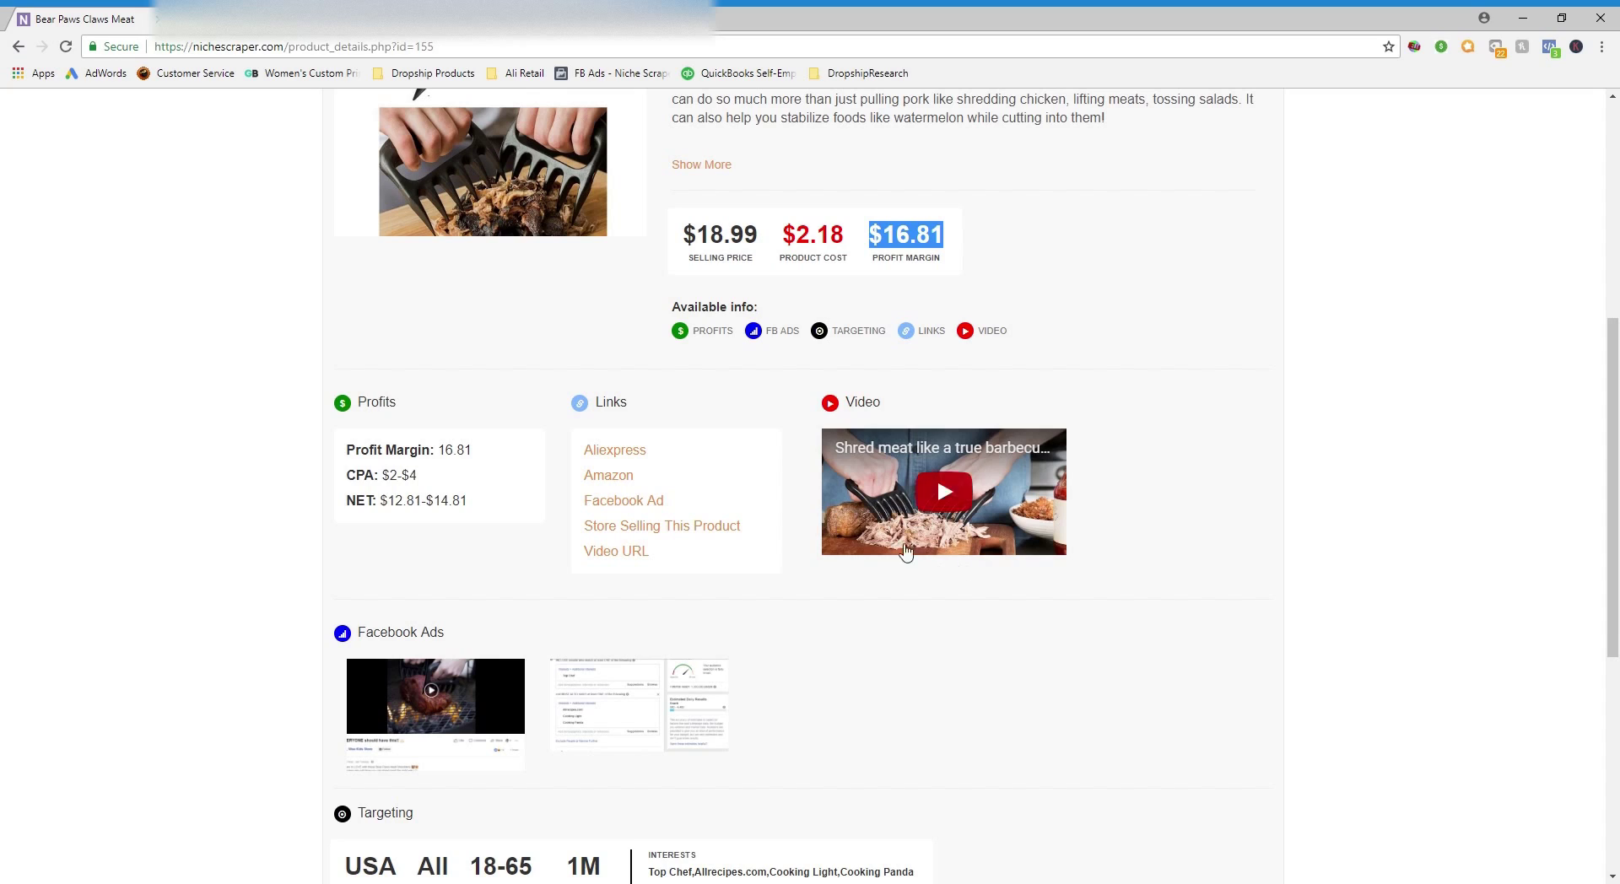
click(677, 454)
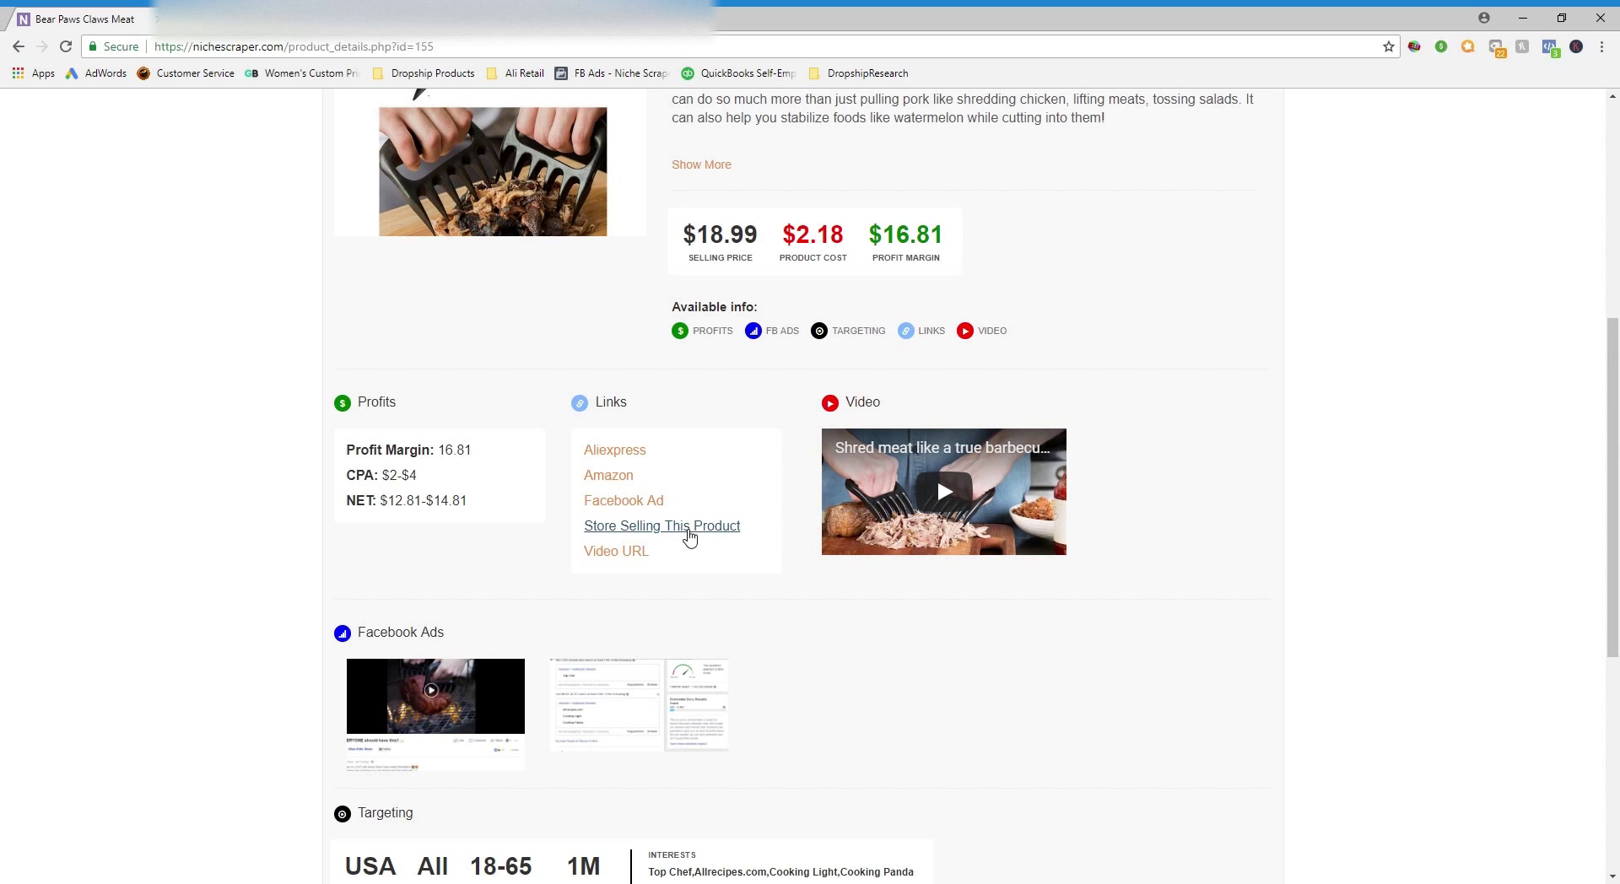
scroll(926, 582, down, 3)
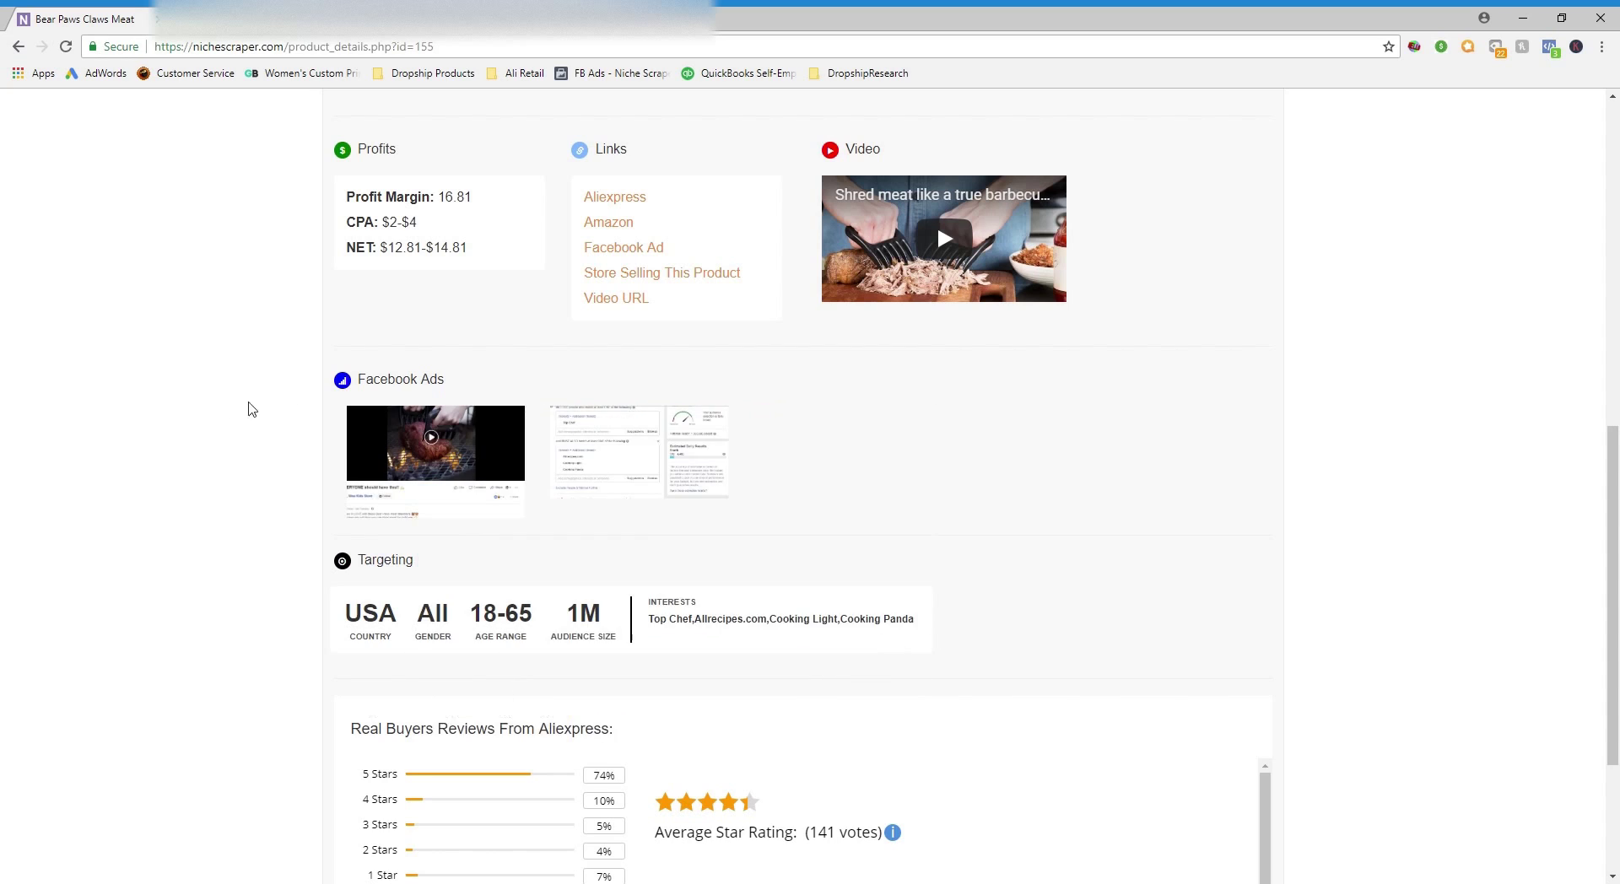
scroll(220, 420, down, 3)
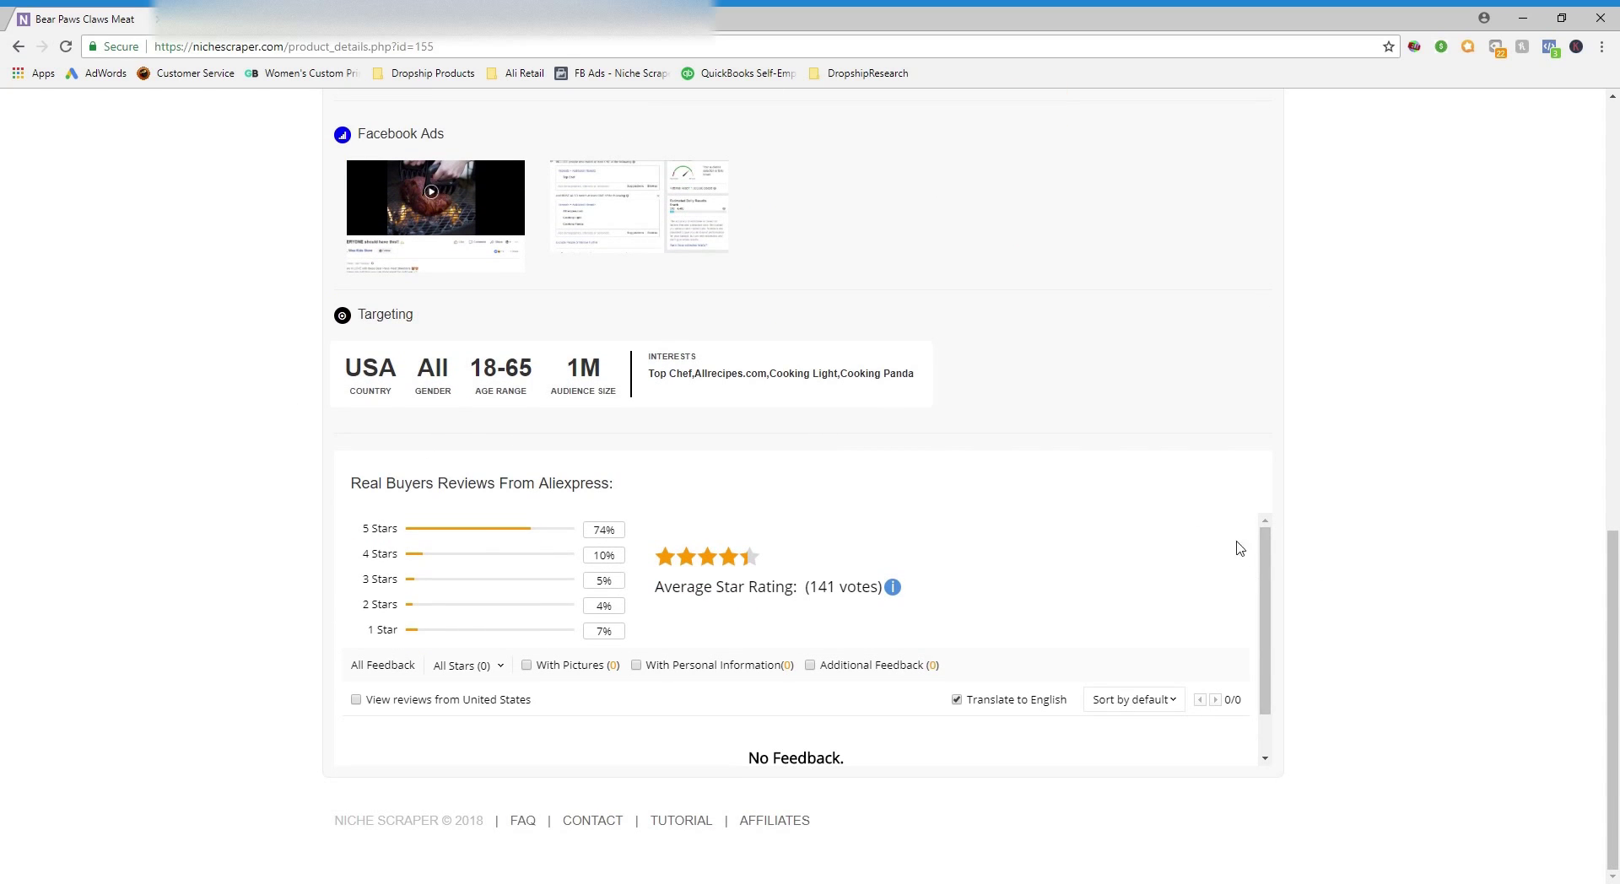
scroll(1264, 590, down, 1)
scroll(1292, 608, up, 1)
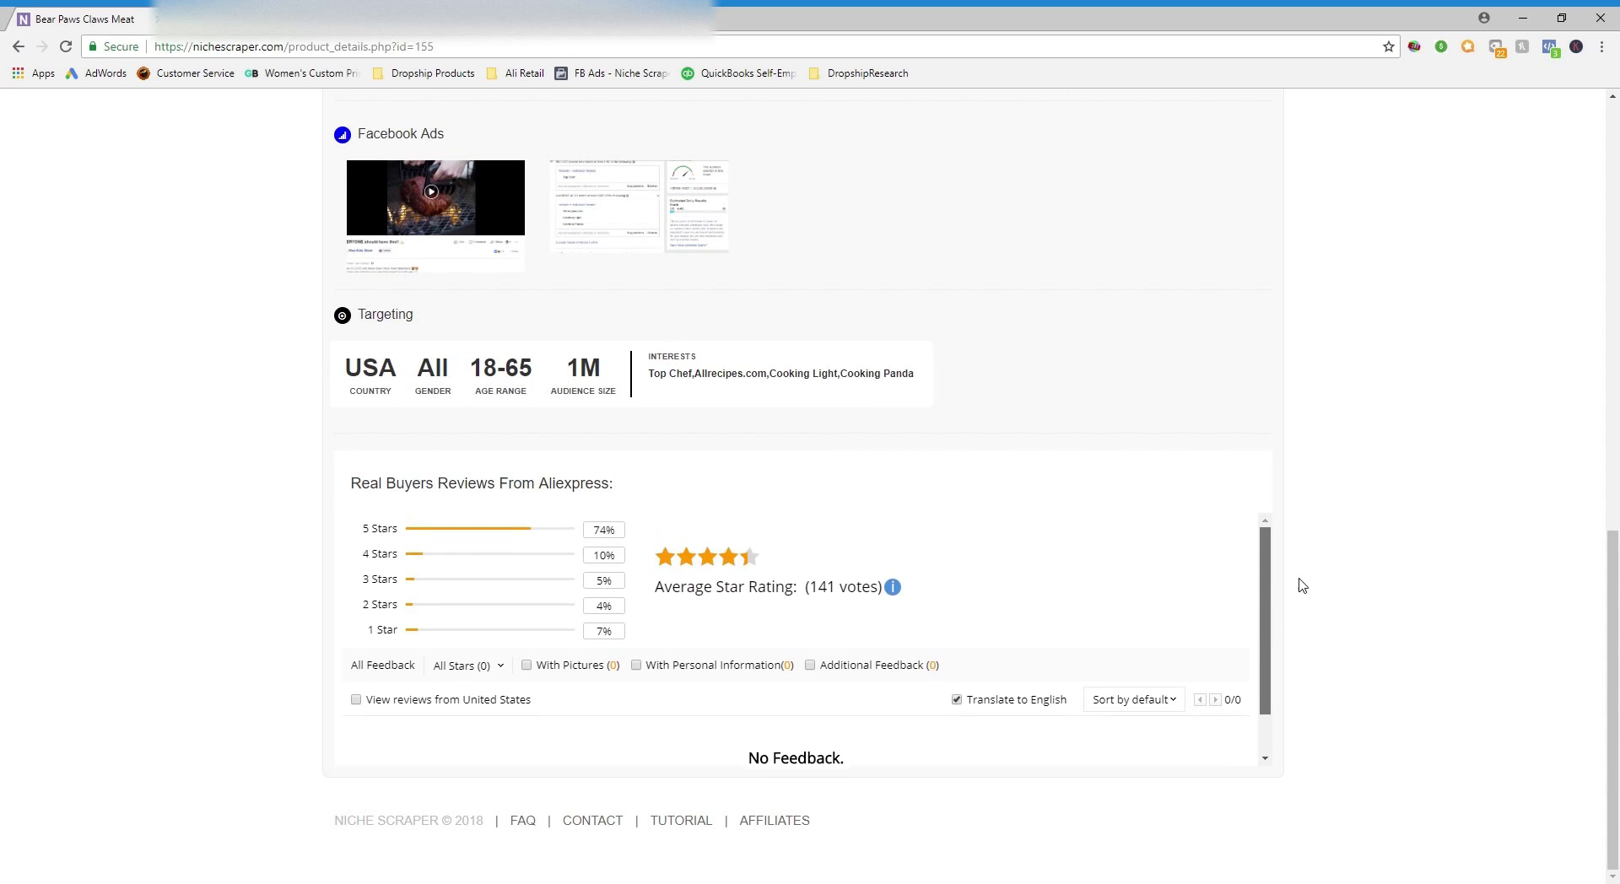
scroll(1403, 557, up, 3)
scroll(1402, 561, up, 3)
scroll(1283, 616, up, 5)
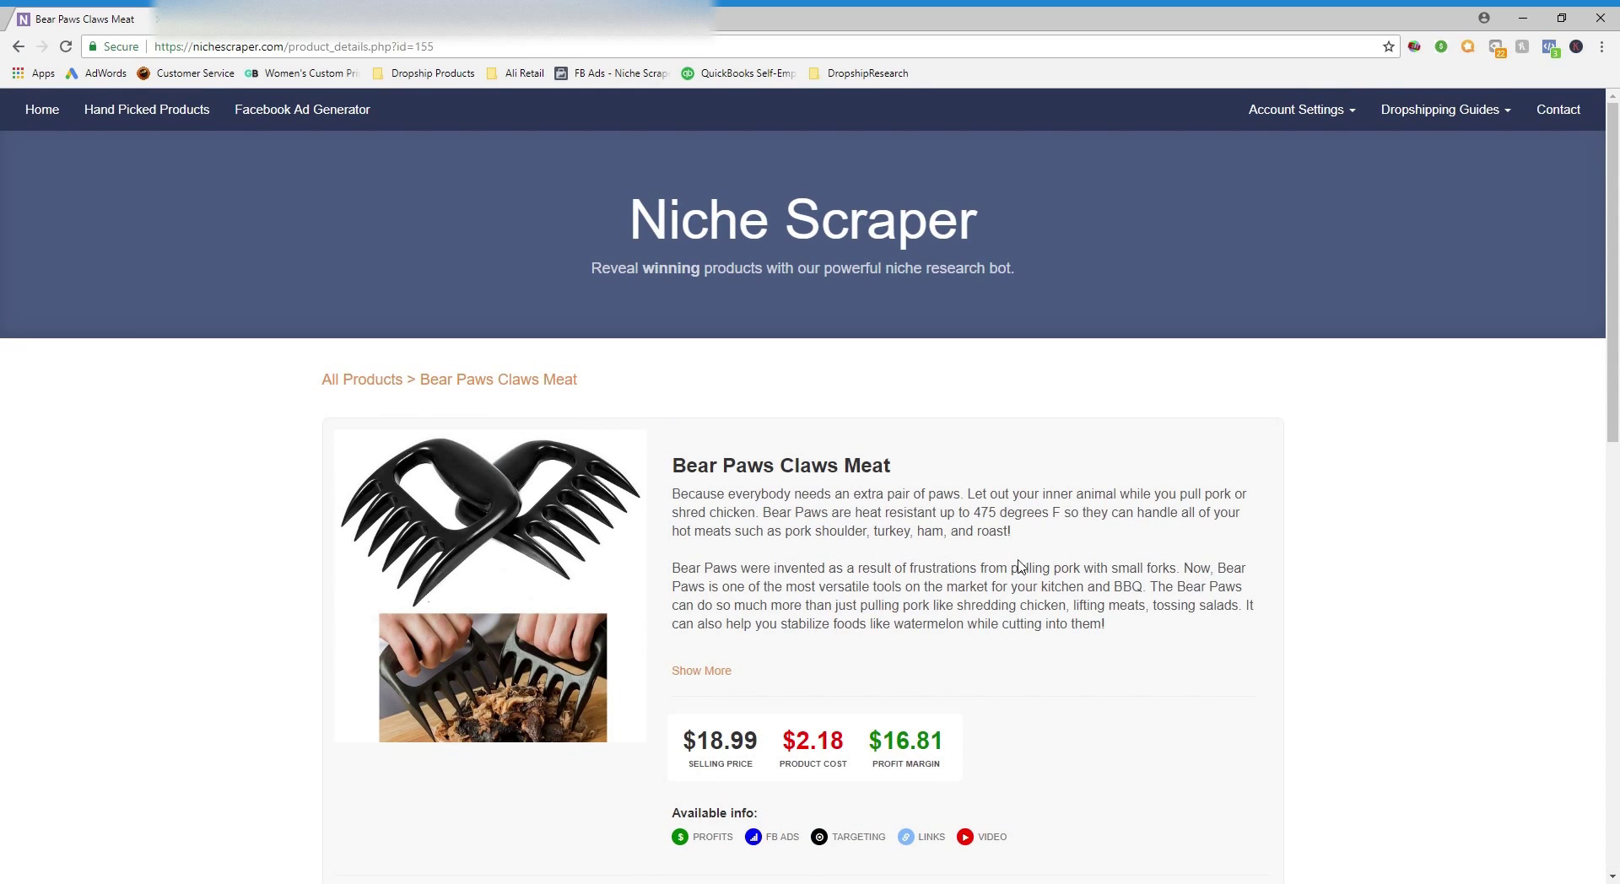
click(389, 387)
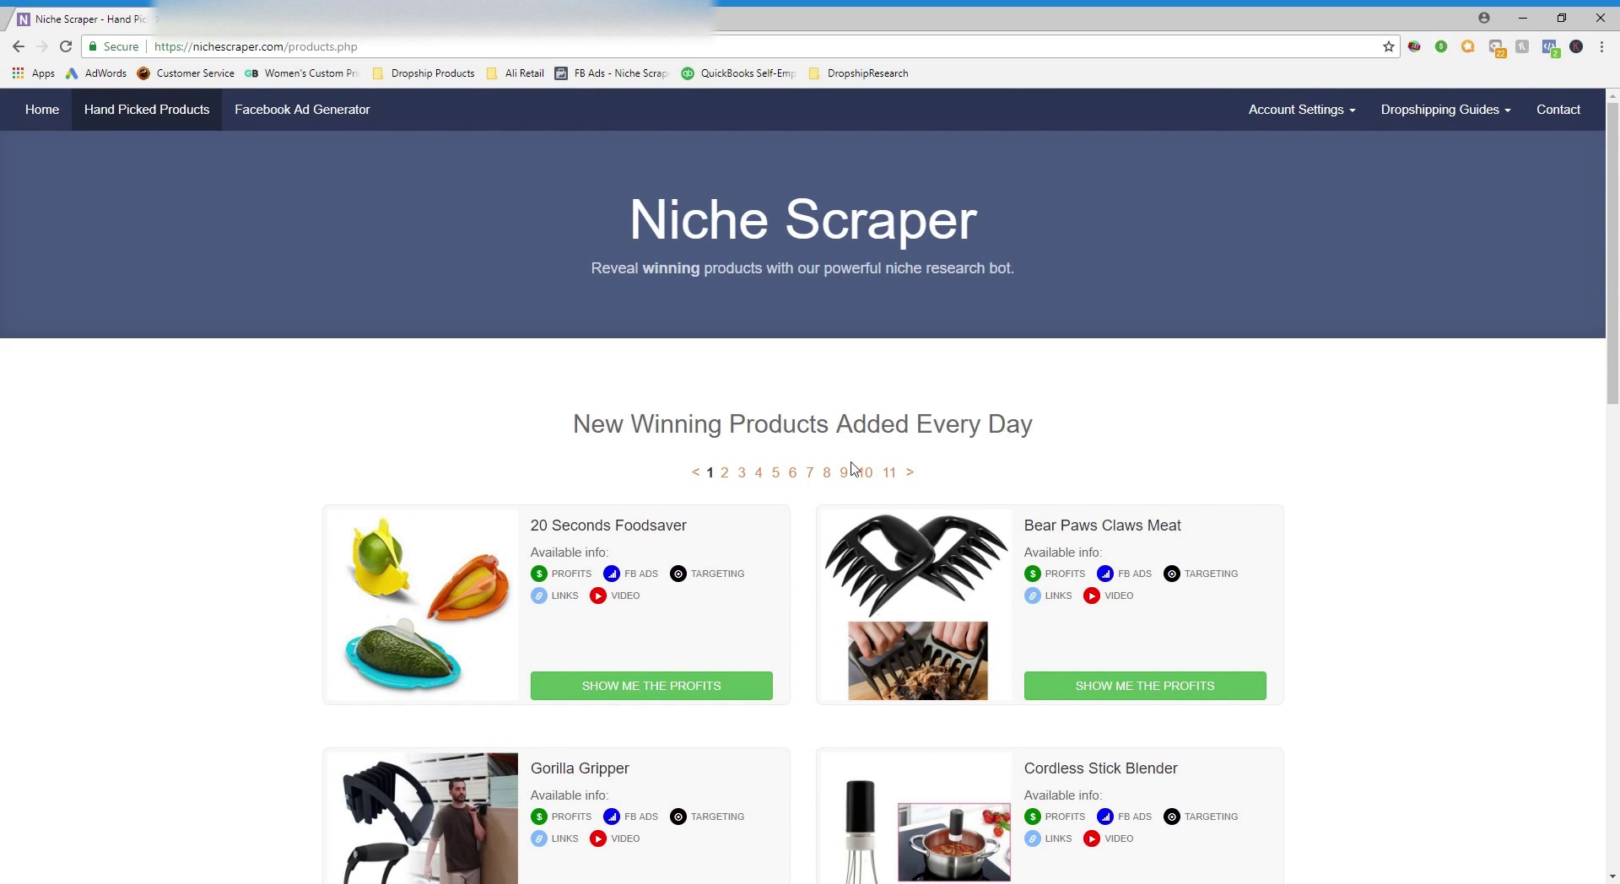
Open the Facebook Video Ad Generator and focus the Enter Product URL box
click(335, 120)
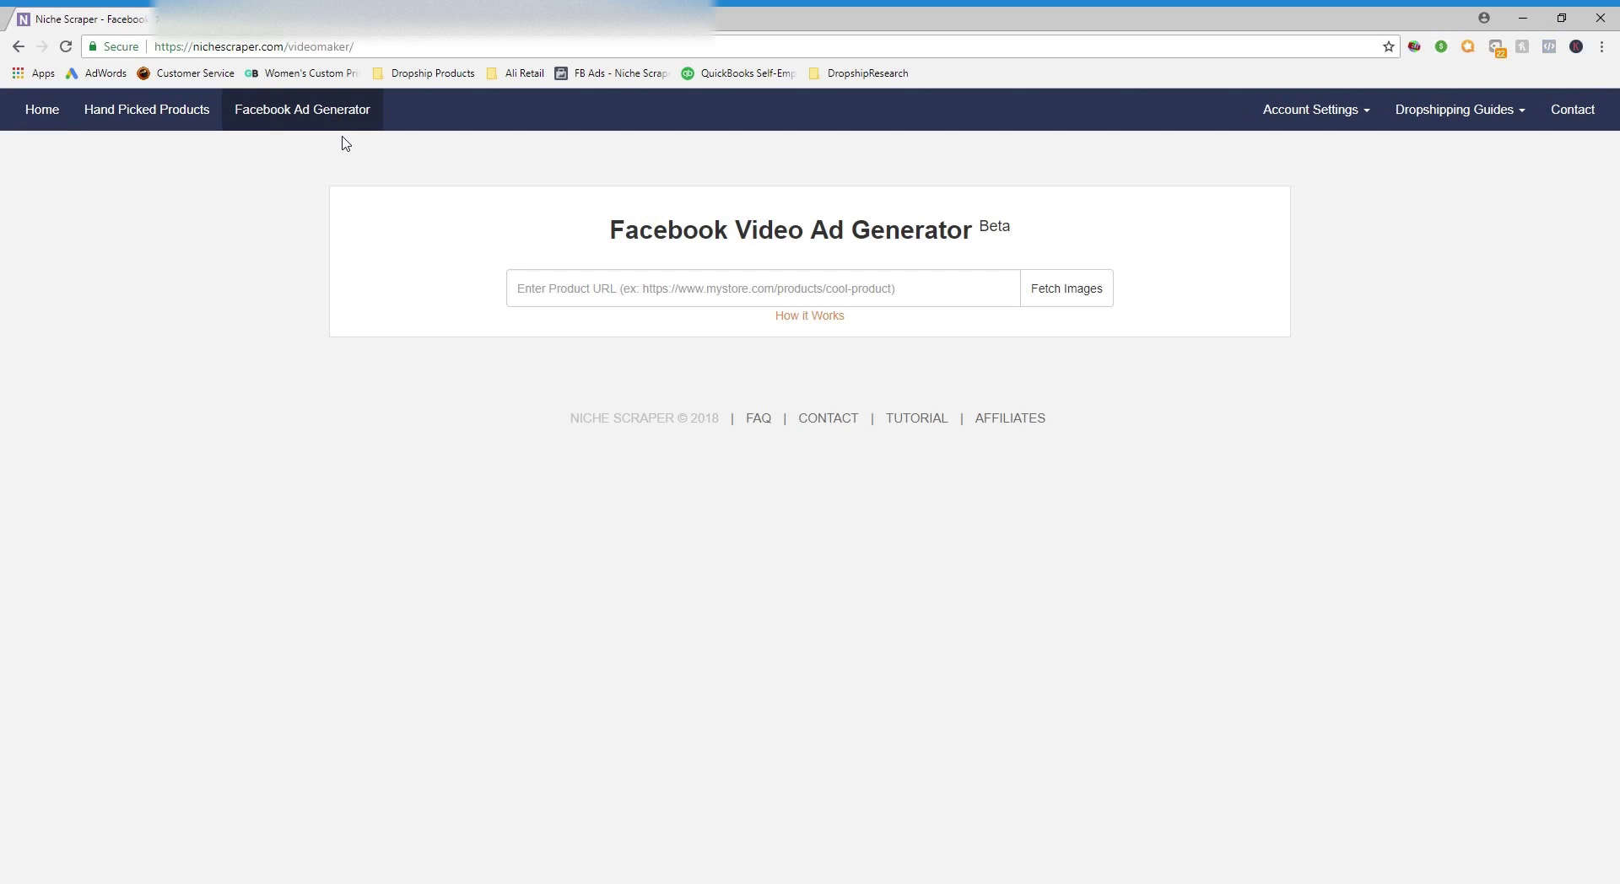
click(721, 297)
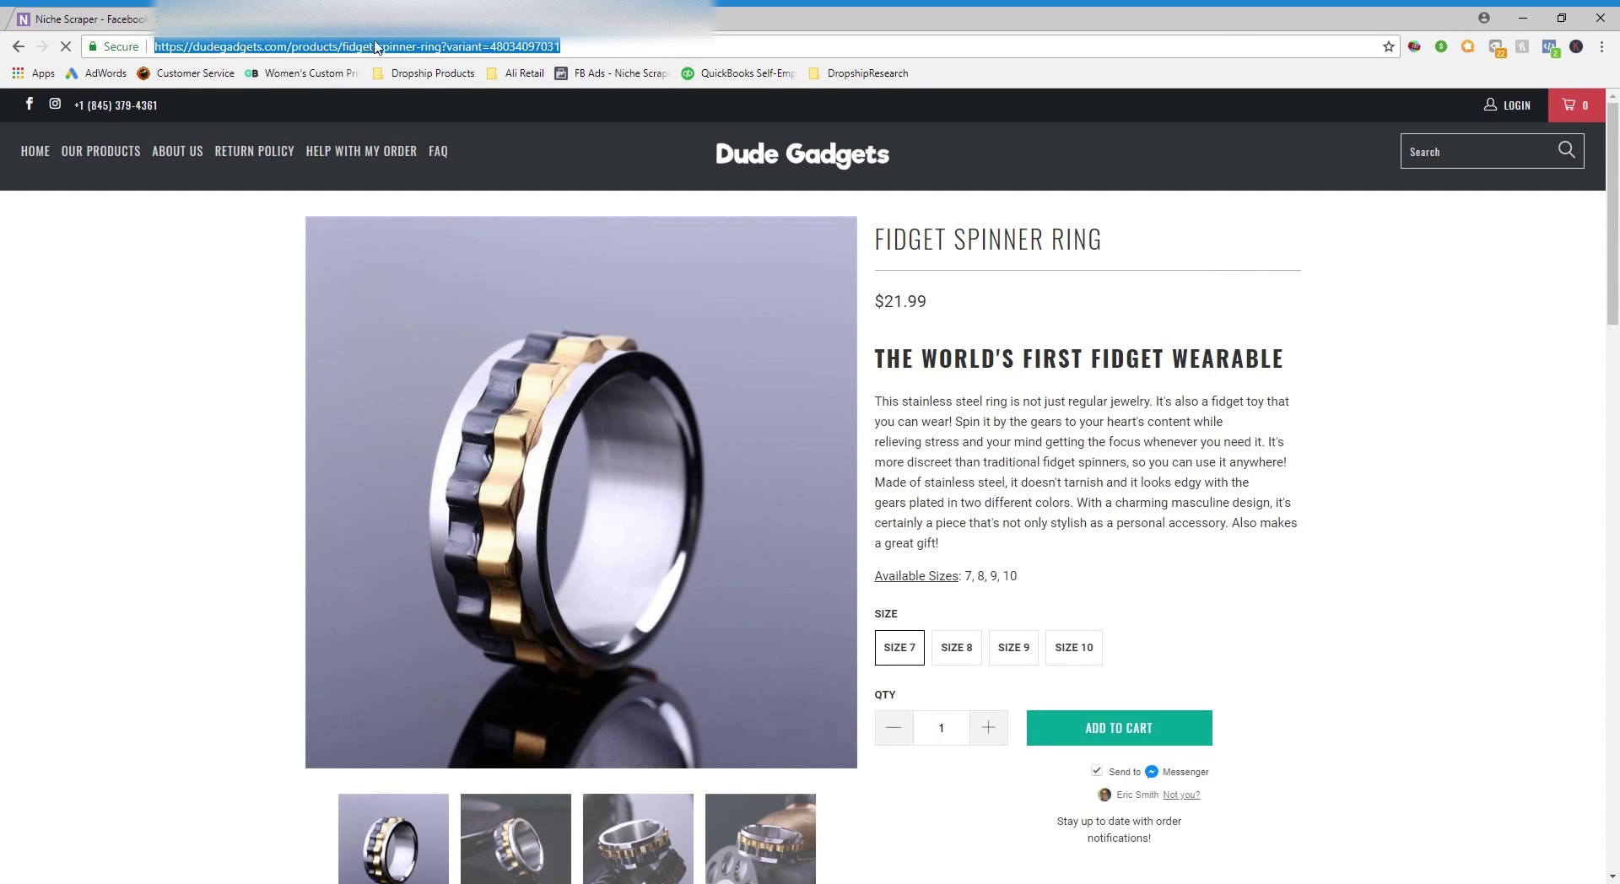
Copy the Fidget Spinner Ring product URL and close the Dude Gadgets tab
drag(448, 46, 155, 47)
key(ctrl+c)
key(ctrl+w)
Paste the Fidget Spinner Ring URL and fetch its product images
click(643, 296)
key(ctrl+v)
click(1063, 291)
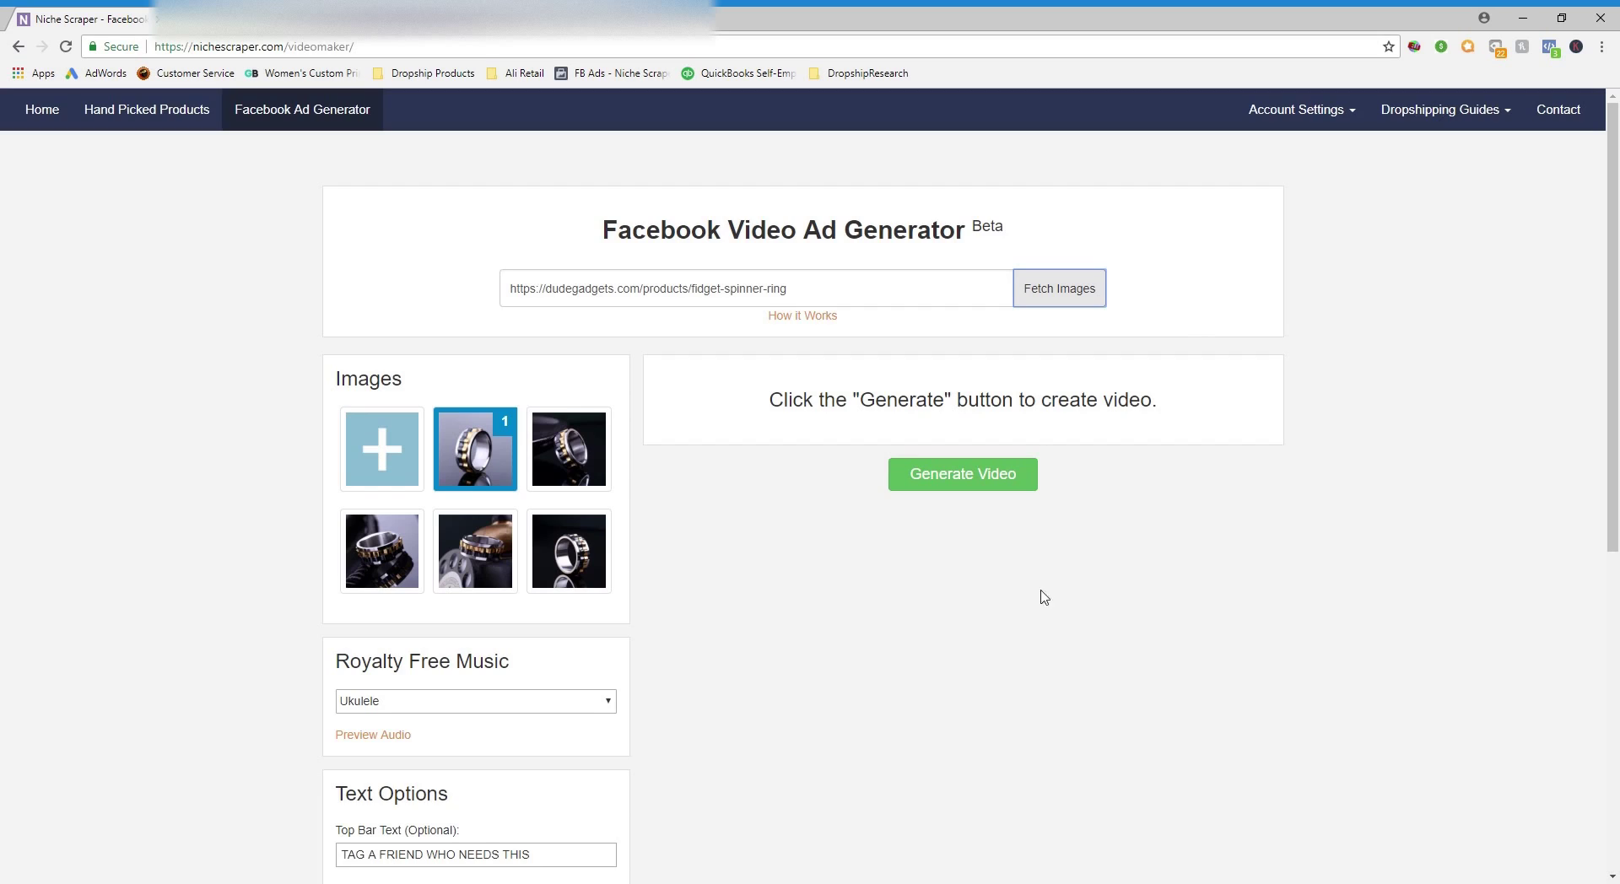
scroll(715, 713, down, 2)
Add the remaining four ring images to the video, leaving the top bar caption unchanged
click(570, 285)
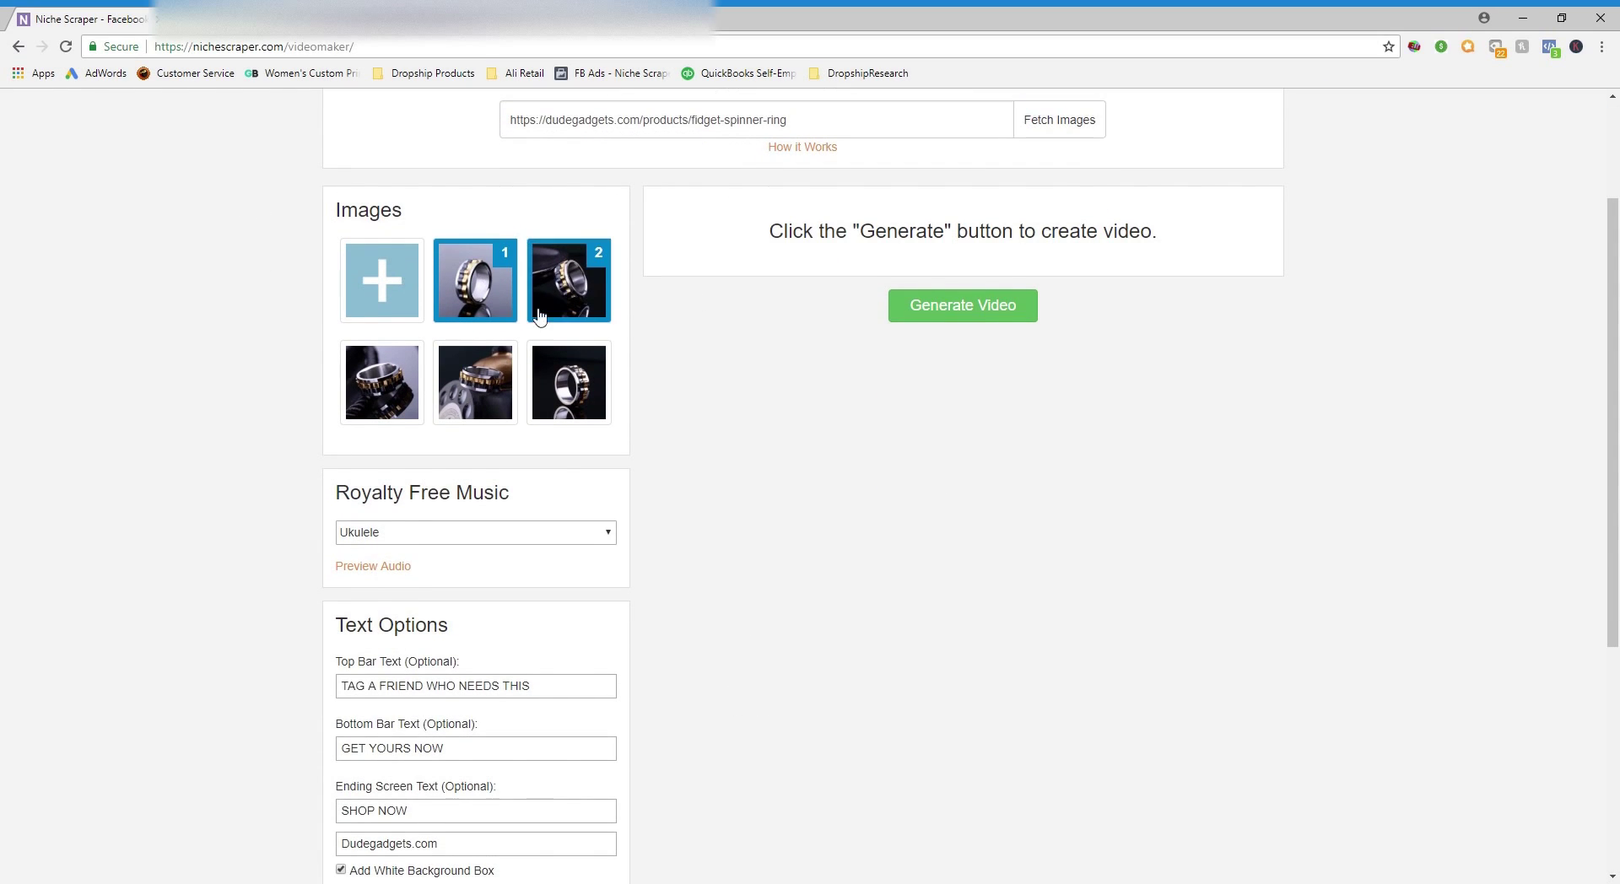
click(421, 381)
click(486, 393)
click(577, 395)
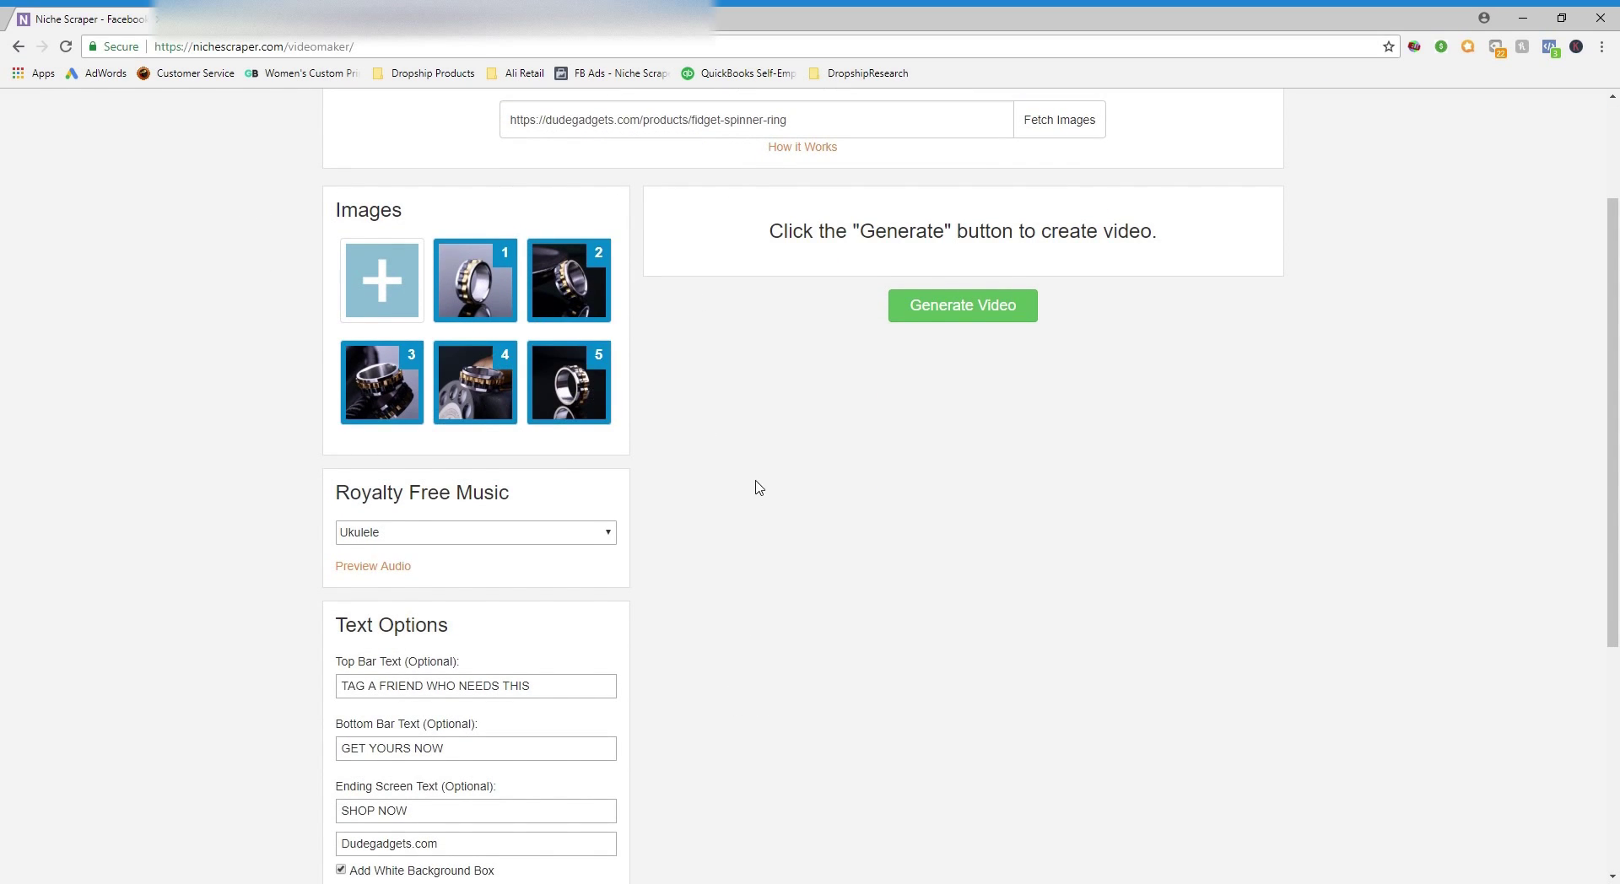
scroll(590, 447, down, 2)
click(770, 455)
triple_click(582, 515)
click(817, 654)
scroll(844, 624, up, 4)
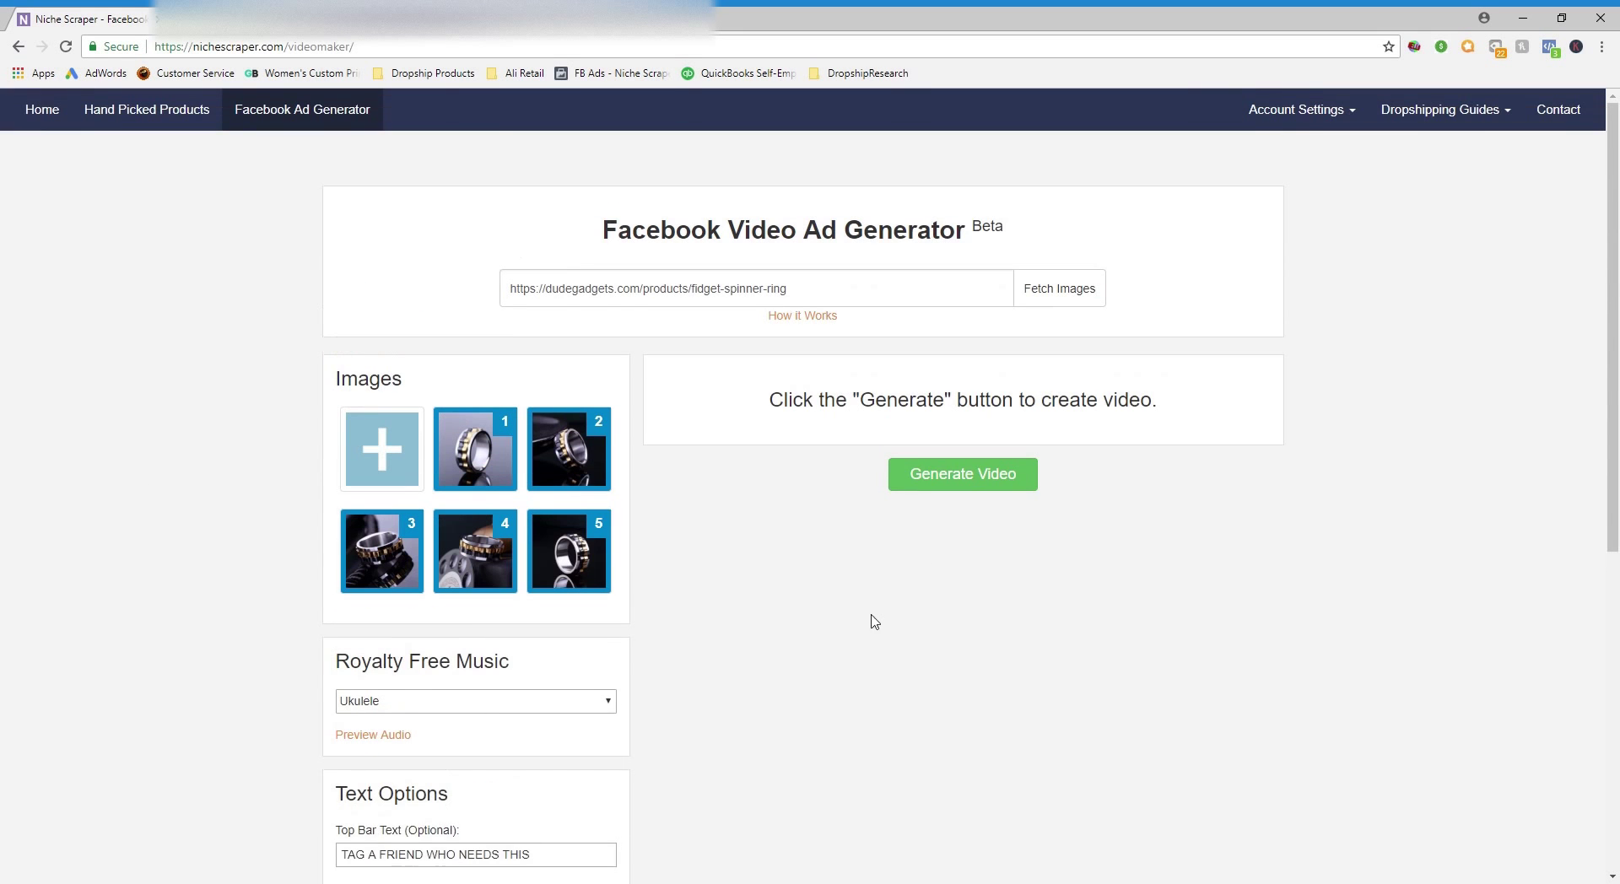